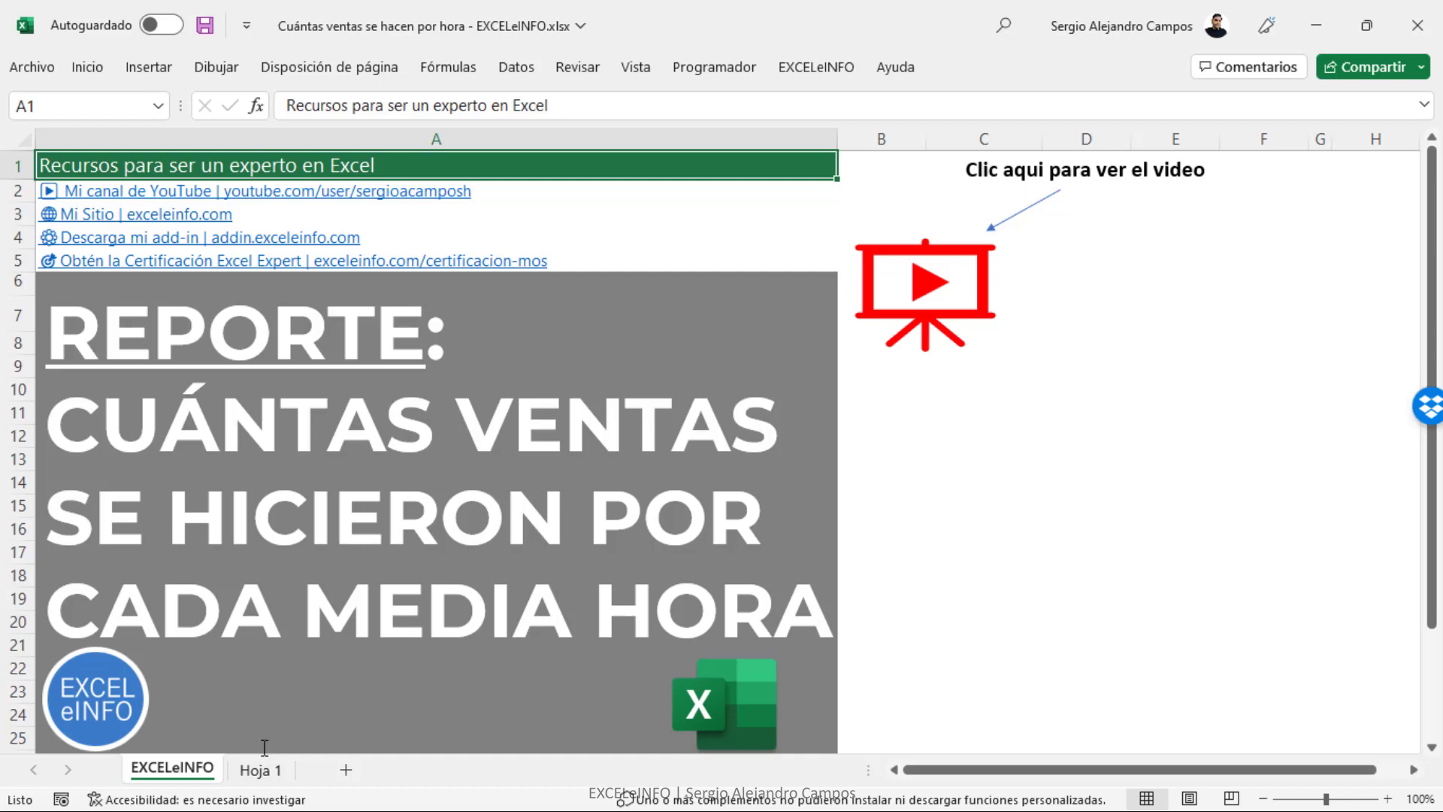
Step: On Hoja 1, select the first sale timestamps from the opening half hour
{"action": "left_click", "coordinate": [262, 770]}
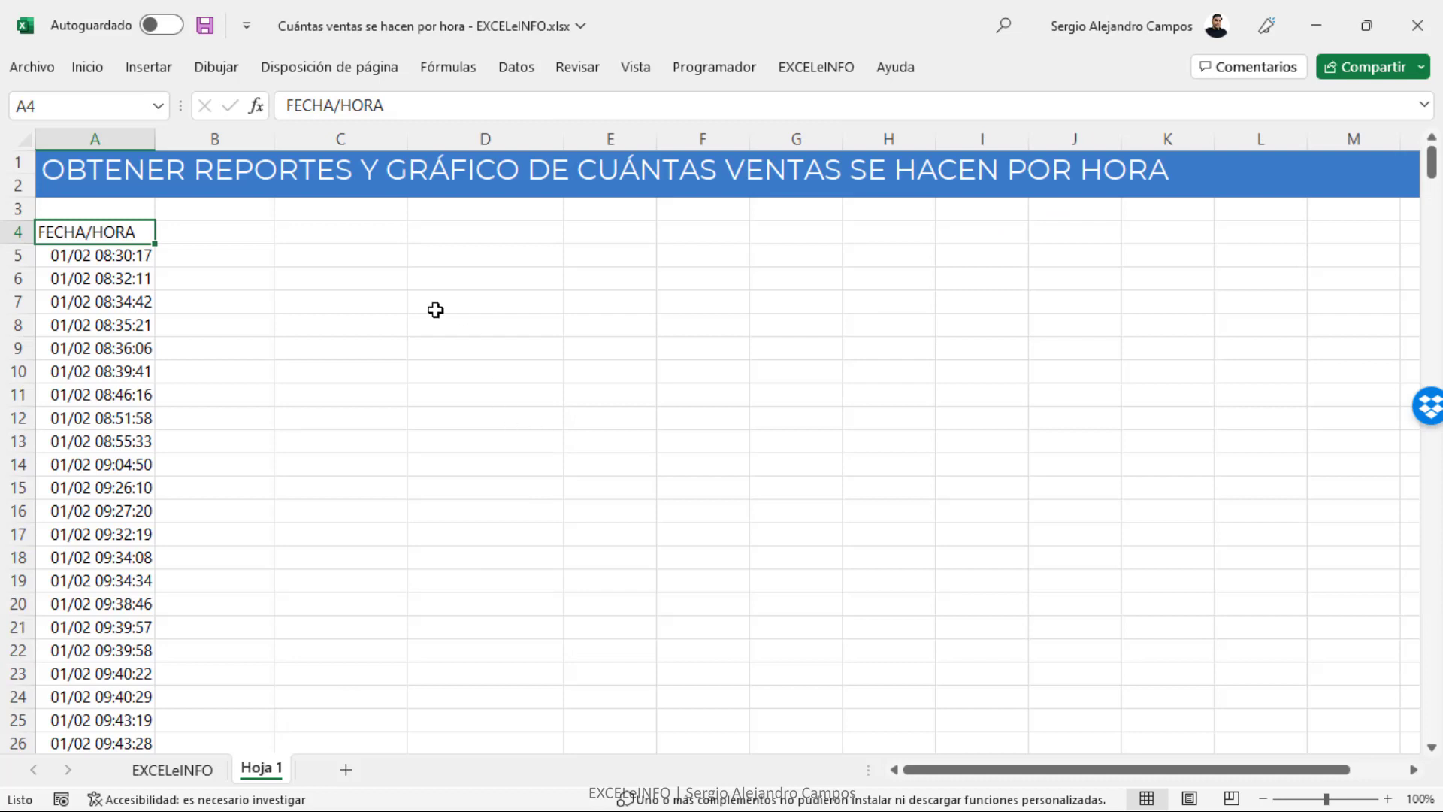
{"action": "left_click", "coordinate": [104, 262]}
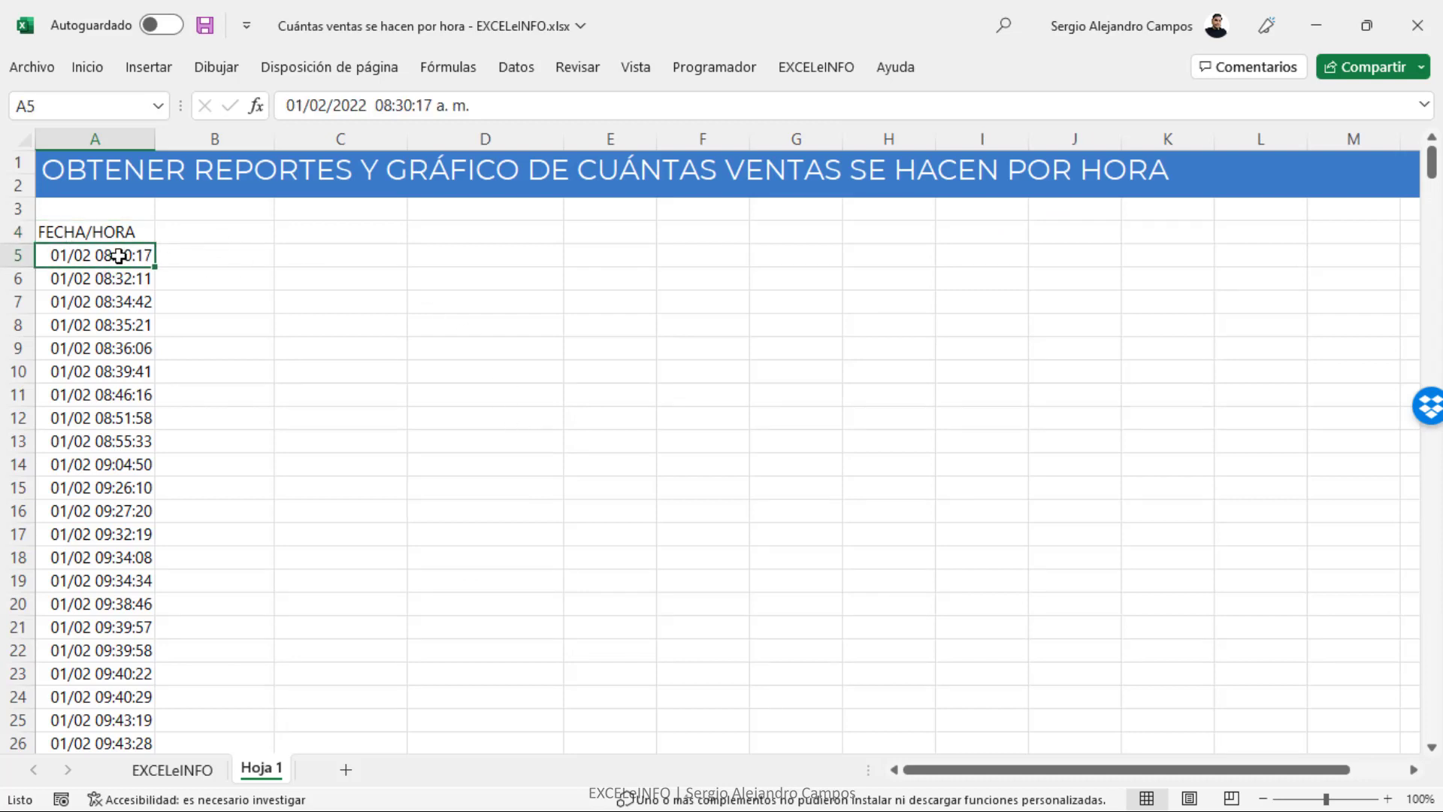
{"action": "key", "text": "shift+Down"}
{"action": "key", "text": "shift+Down"}
{"action": "key", "text": "shift+Down"}
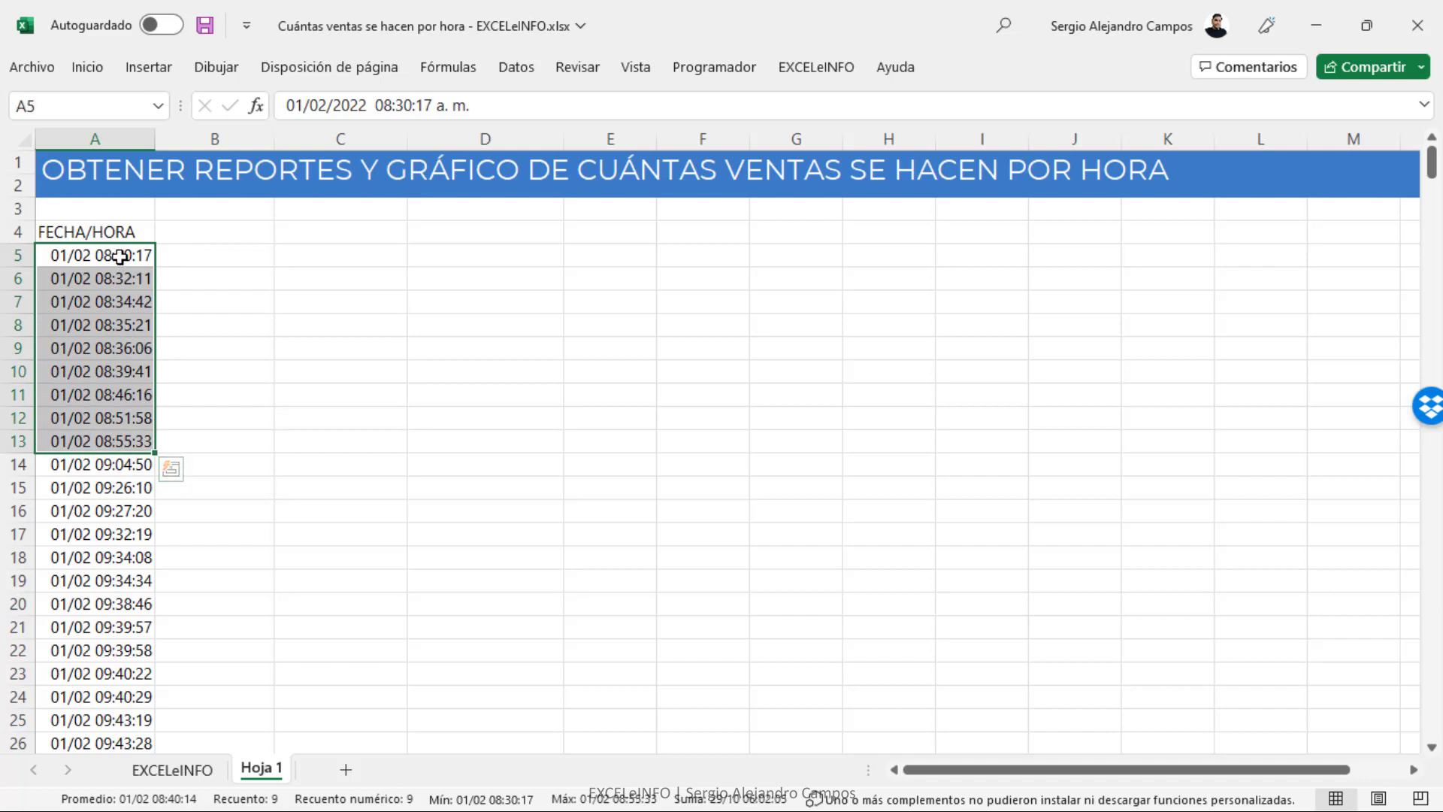
{"action": "left_click", "coordinate": [120, 256]}
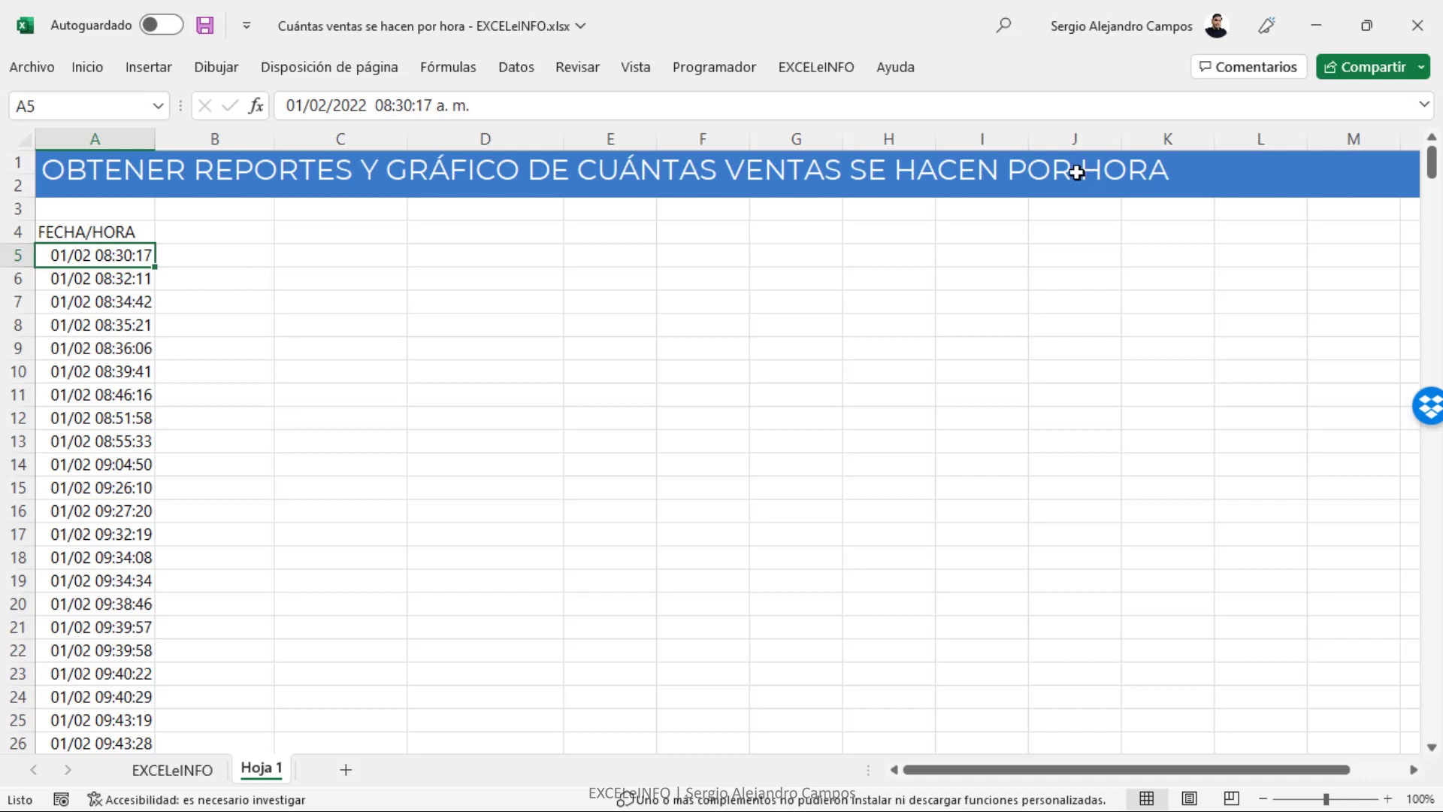
Step: Insert 'CADA MEDIA' before HORA in the sheet title
{"action": "left_click", "coordinate": [151, 184]}
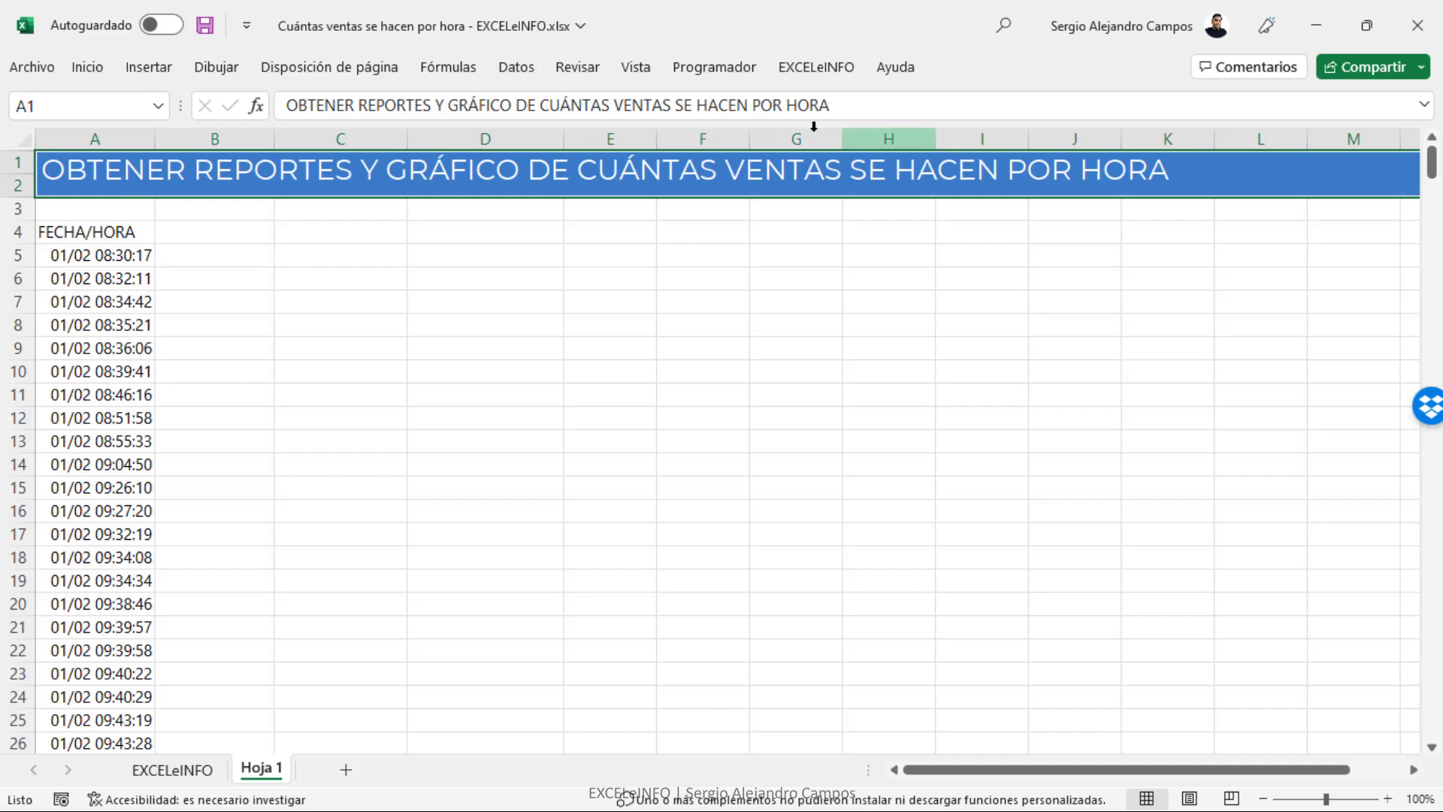
{"action": "left_click", "coordinate": [786, 106]}
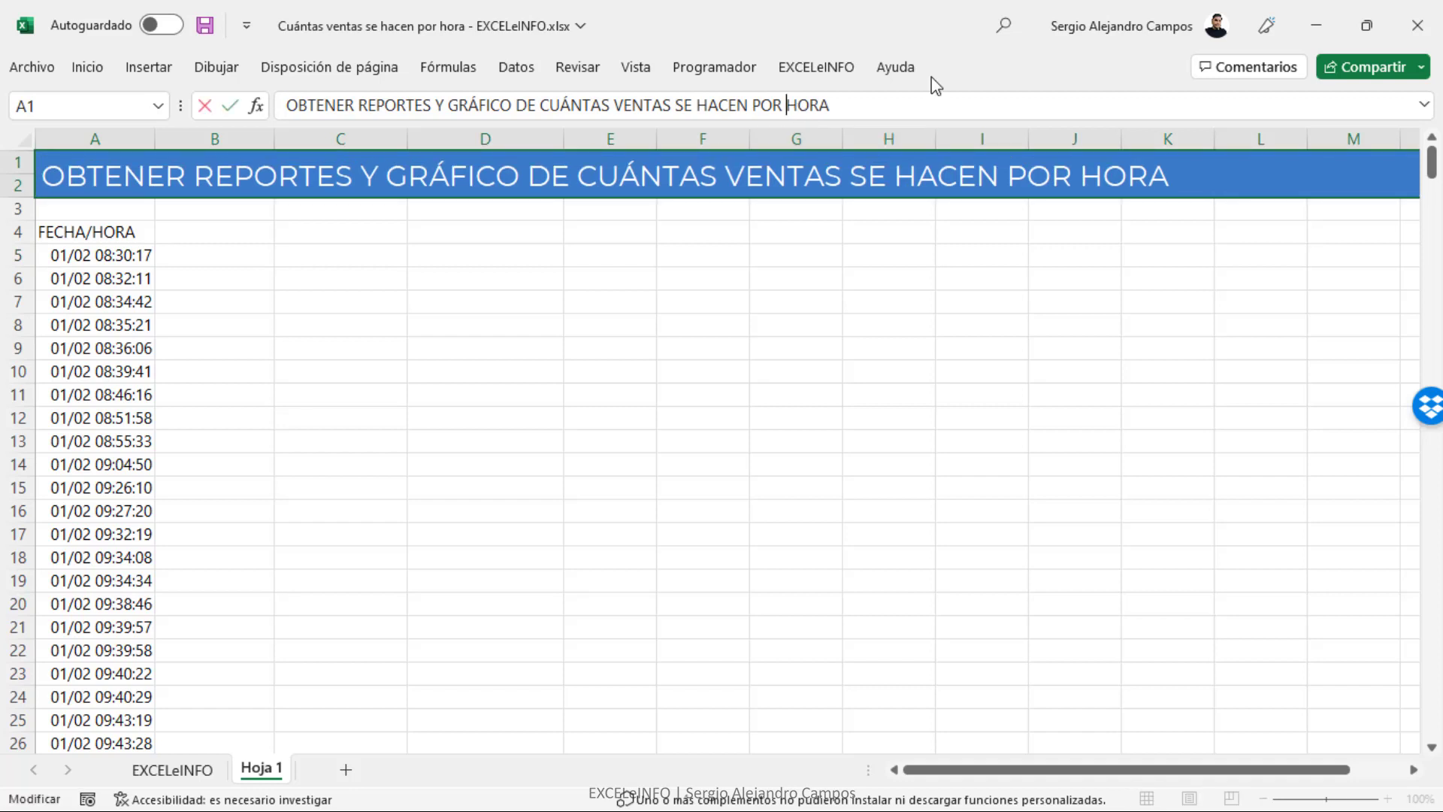
{"action": "type", "text": "CADA MEDI"}
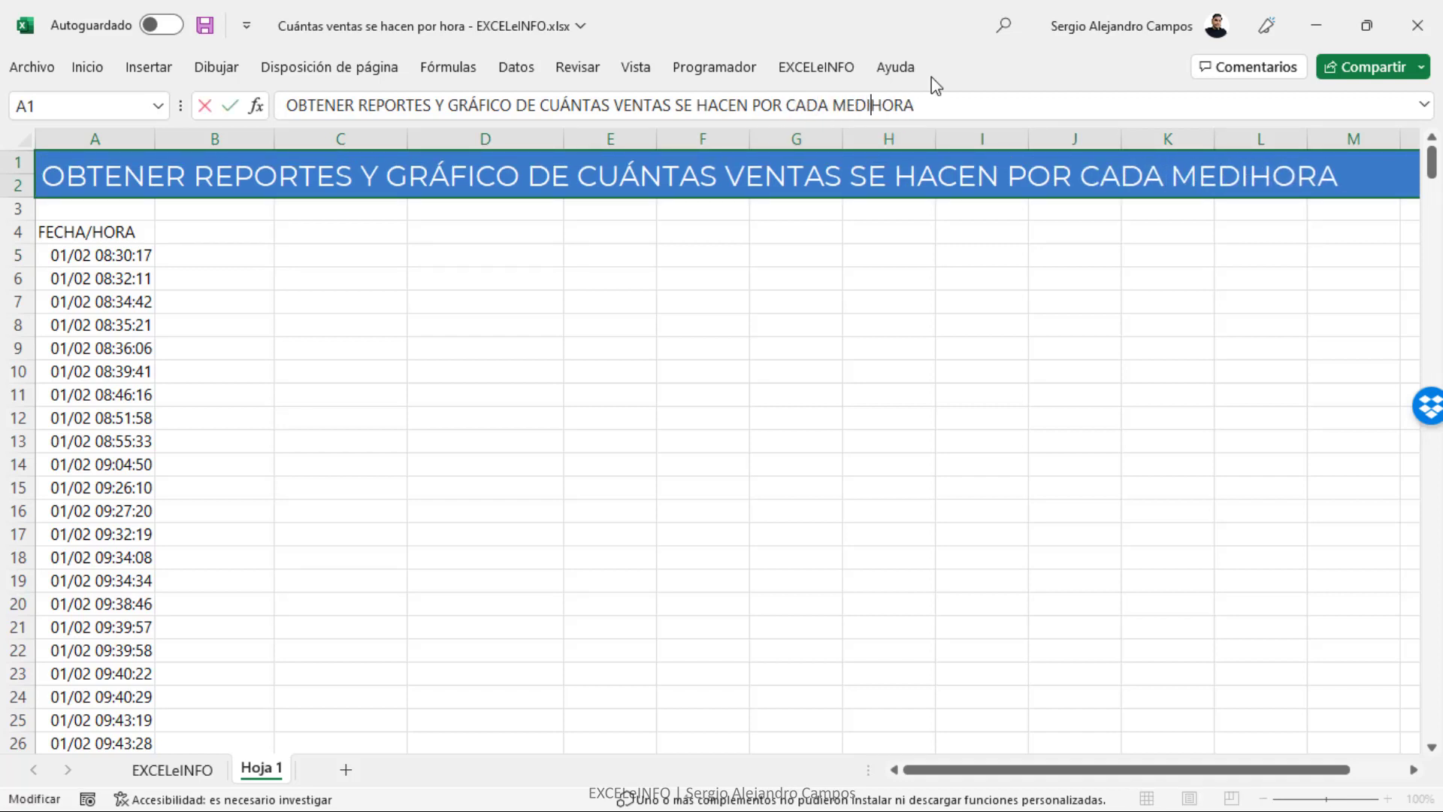
{"action": "type", "text": "A"}
{"action": "key", "text": "Return"}
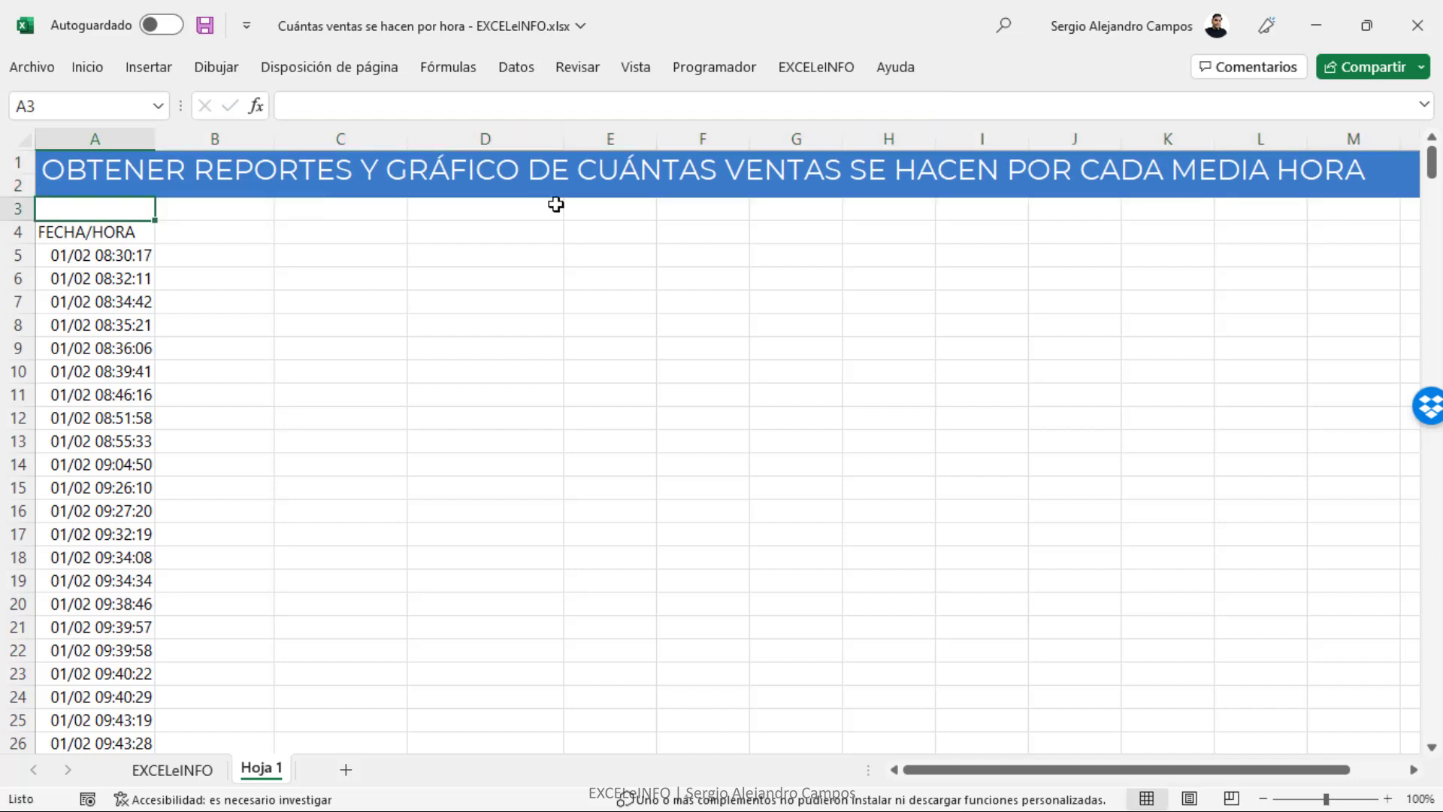
Step: Review the 8:30 and 9:00 half-hour sales and browse timestamps down to row 455
{"action": "left_click", "coordinate": [88, 255]}
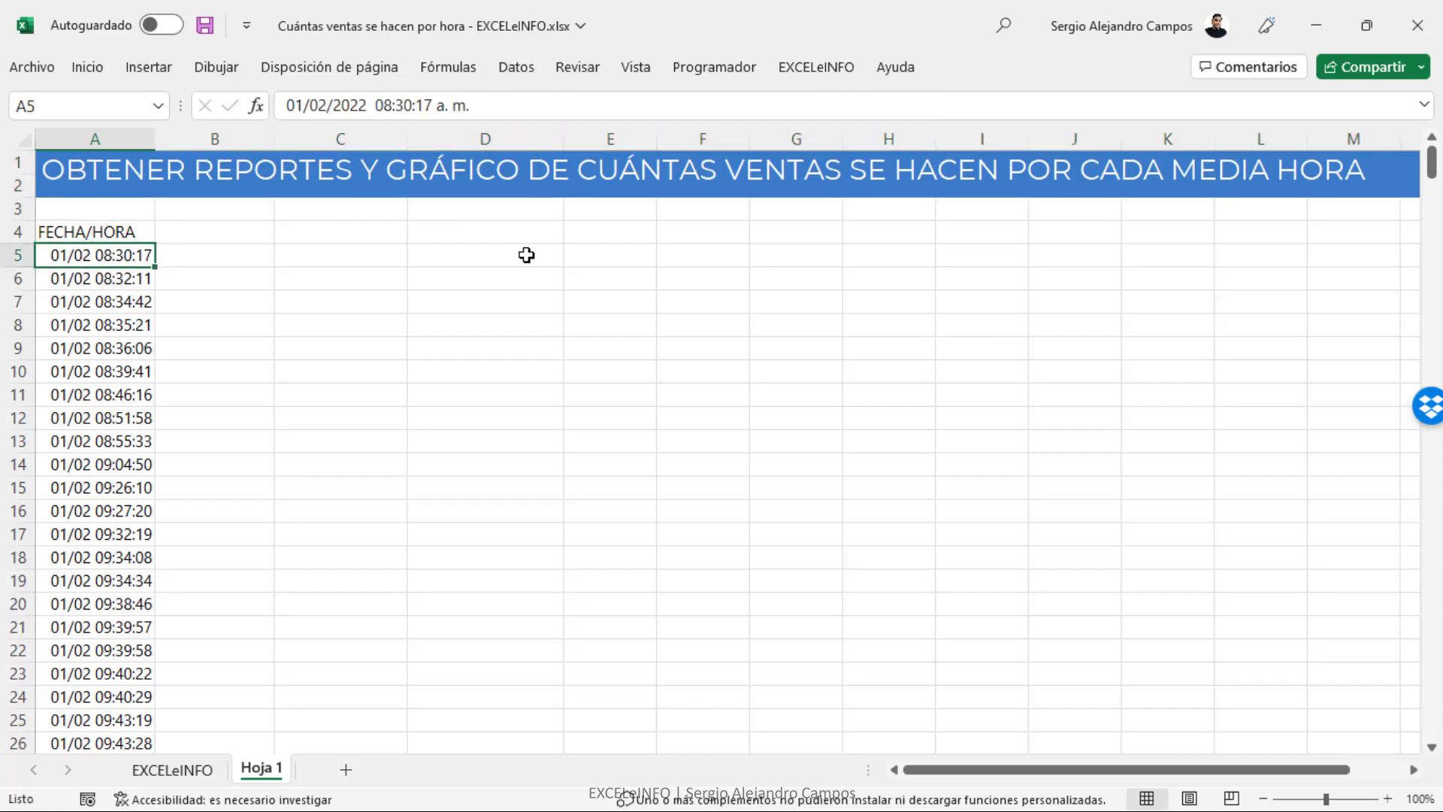
{"action": "key", "text": "shift+Down"}
{"action": "key", "text": "shift+Down"}
{"action": "key", "text": "shift+Down"}
{"action": "key", "text": "shift+Down"}
{"action": "key", "text": "shift+Down"}
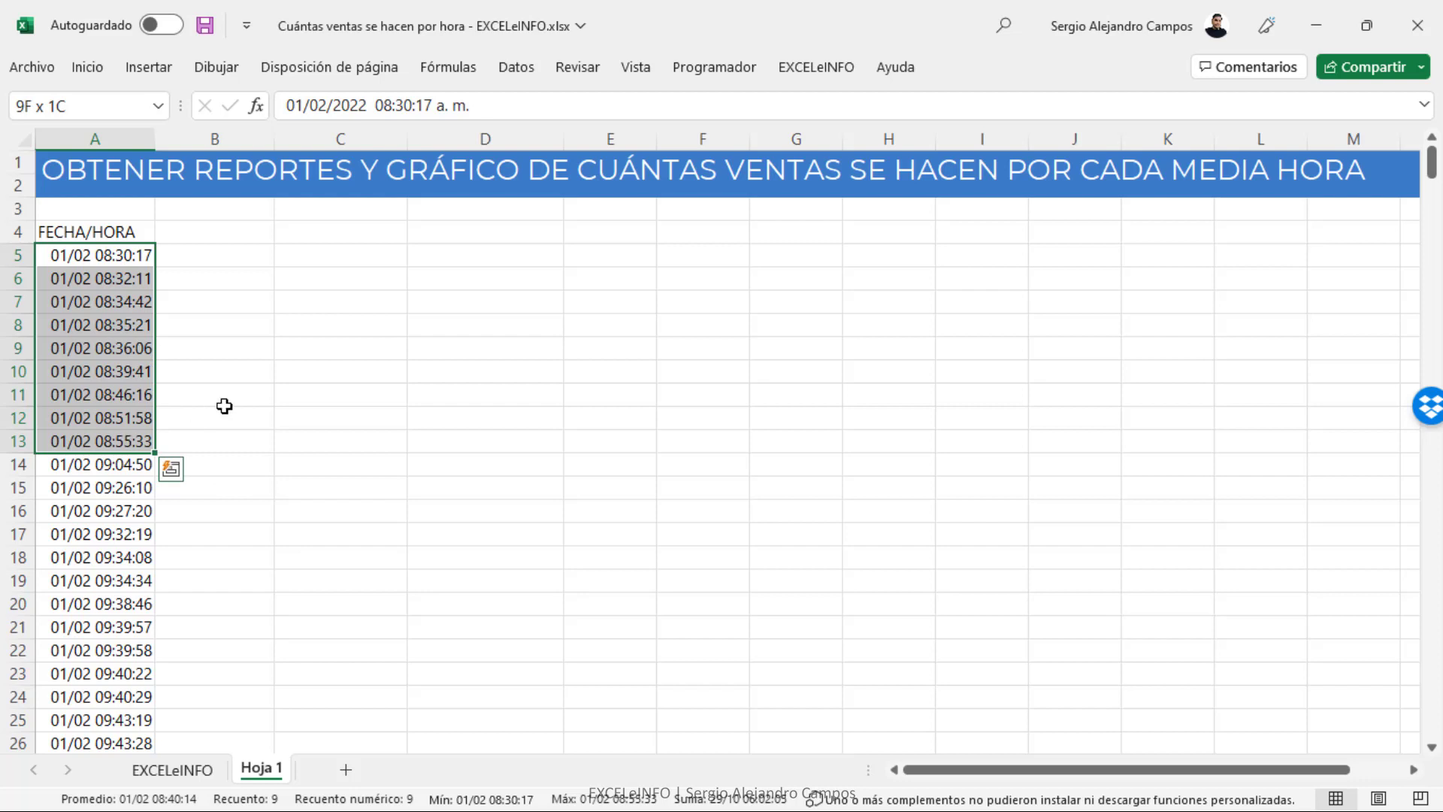
{"action": "scroll", "coordinate": [233, 399], "scroll_direction": "down", "scroll_amount": 1}
{"action": "left_click_drag", "start_coordinate": [121, 397], "coordinate": [130, 449]}
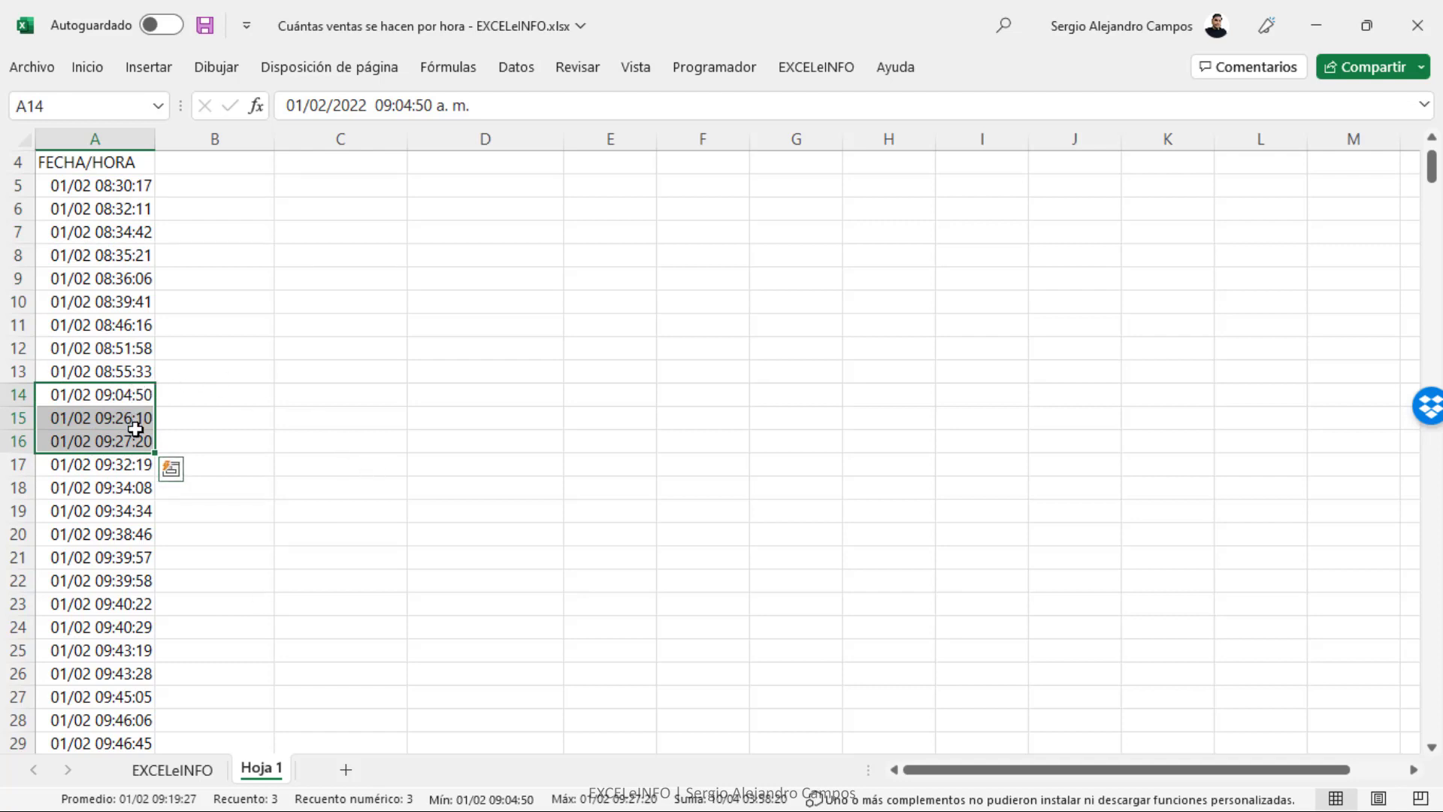
{"action": "key", "text": "ctrl+Up"}
{"action": "key", "text": "Down"}
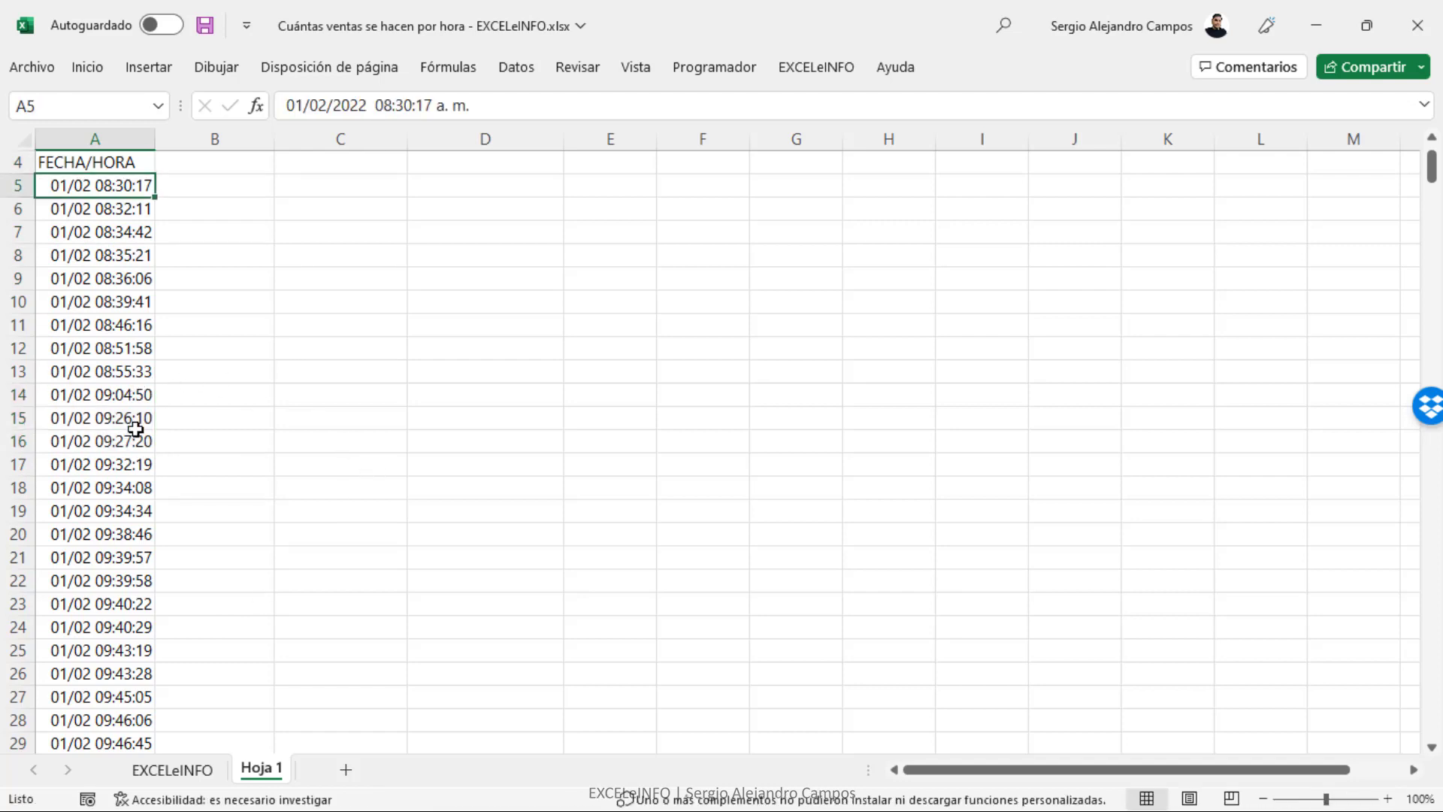
{"action": "key", "text": "ctrl+Down"}
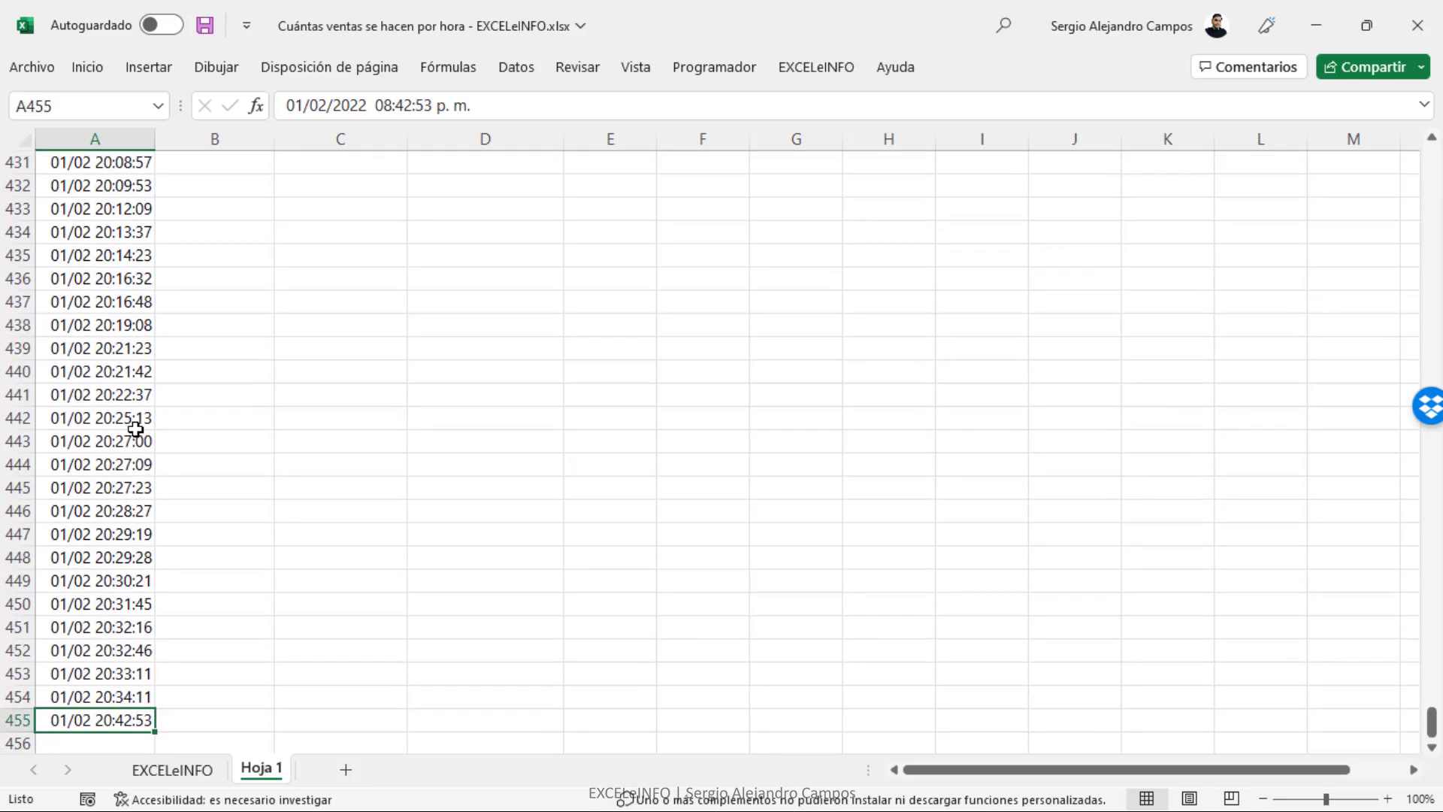
{"action": "scroll", "coordinate": [135, 425], "scroll_direction": "down", "scroll_amount": 1}
{"action": "scroll", "coordinate": [116, 470], "scroll_direction": "down", "scroll_amount": 1}
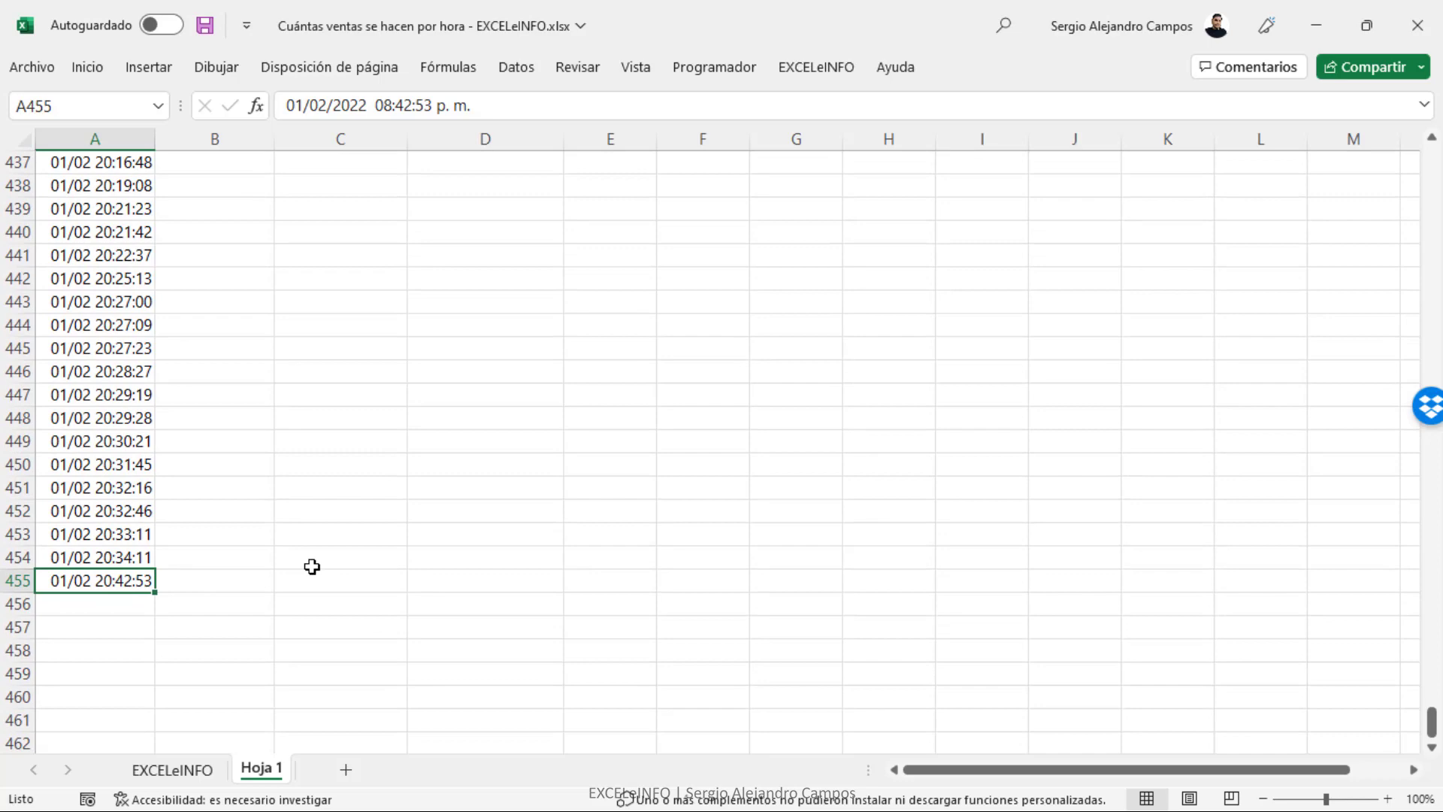
{"action": "key", "text": "ctrl+Home"}
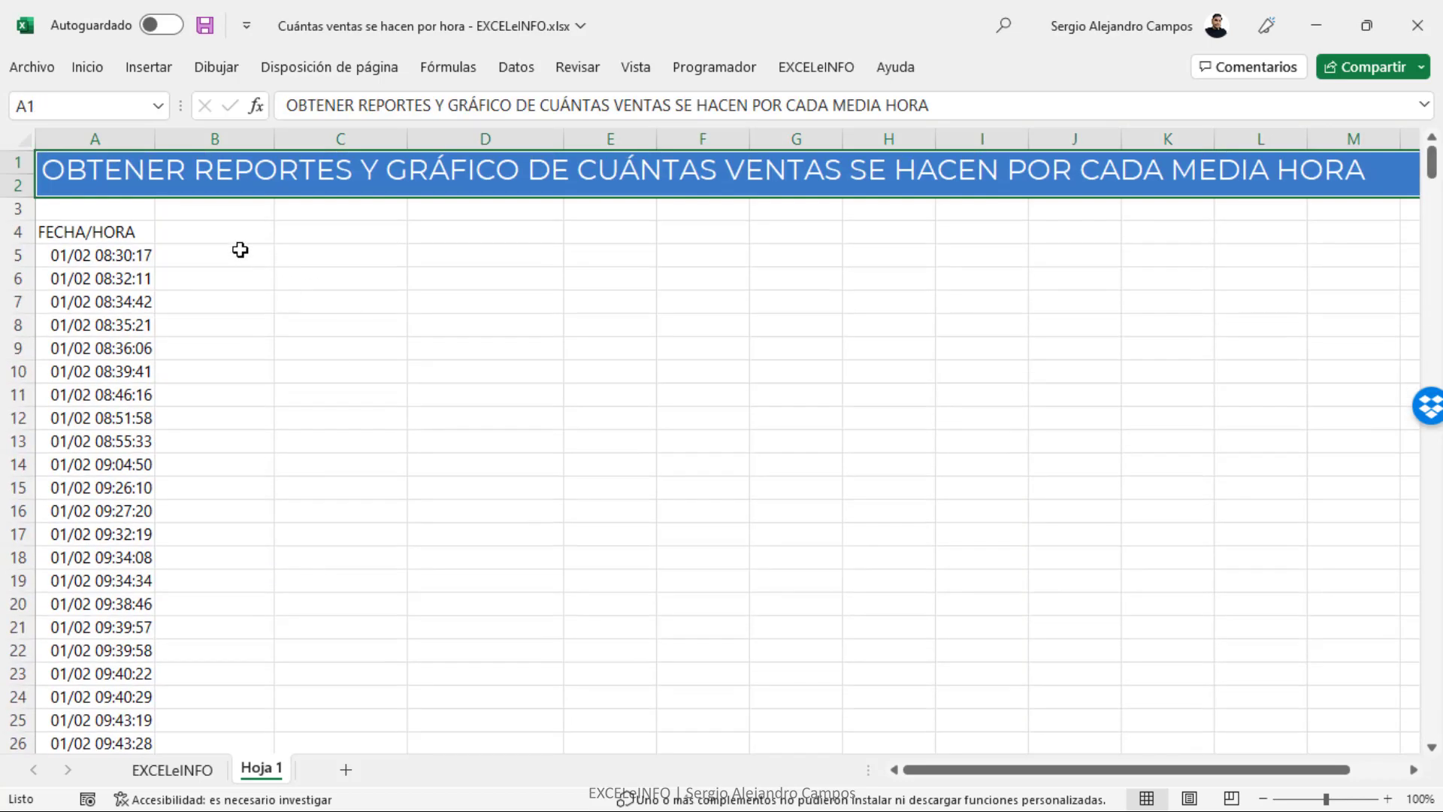
Step: Enter the header HORA in cell B4
{"action": "left_click", "coordinate": [239, 239]}
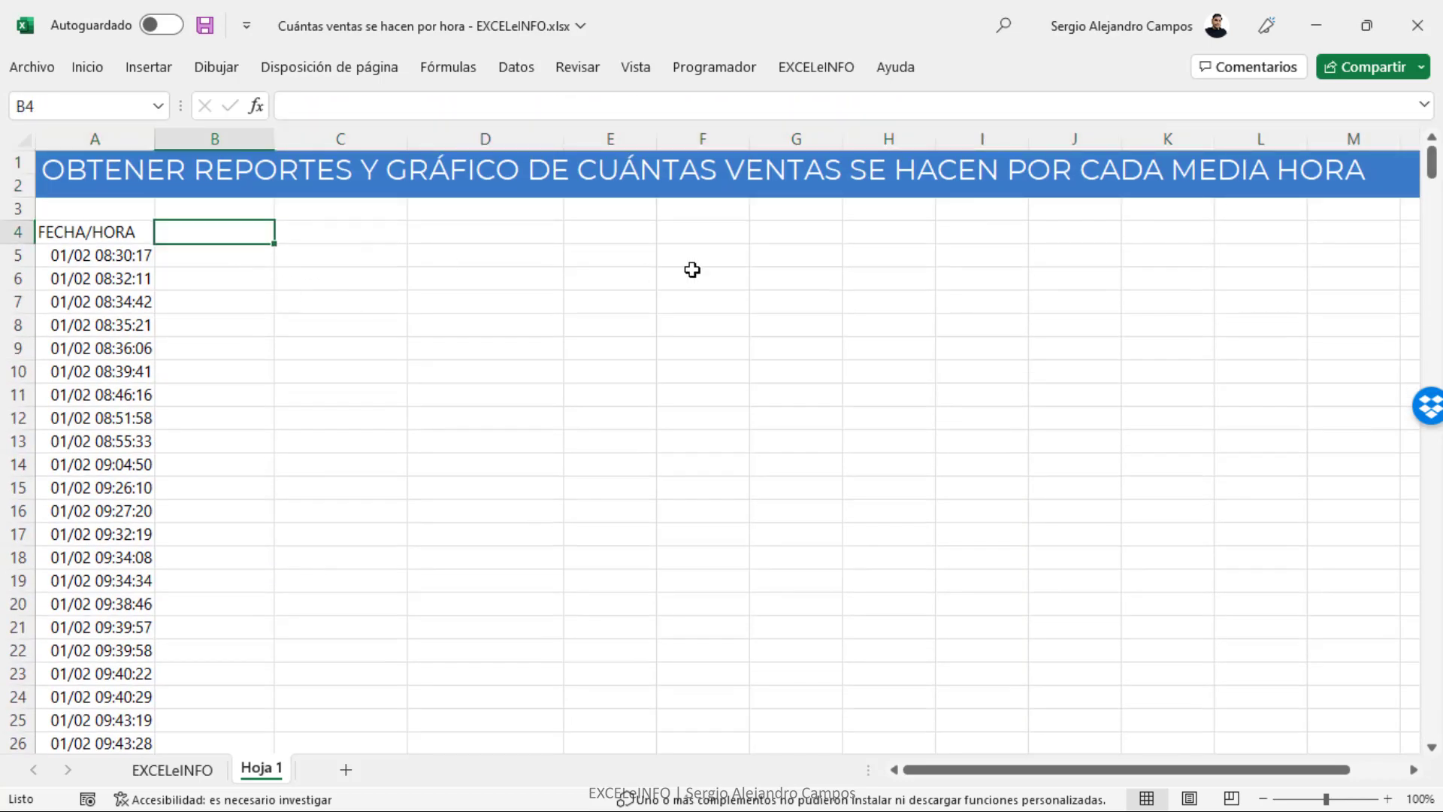
{"action": "type", "text": "H"}
{"action": "key", "text": "Escape"}
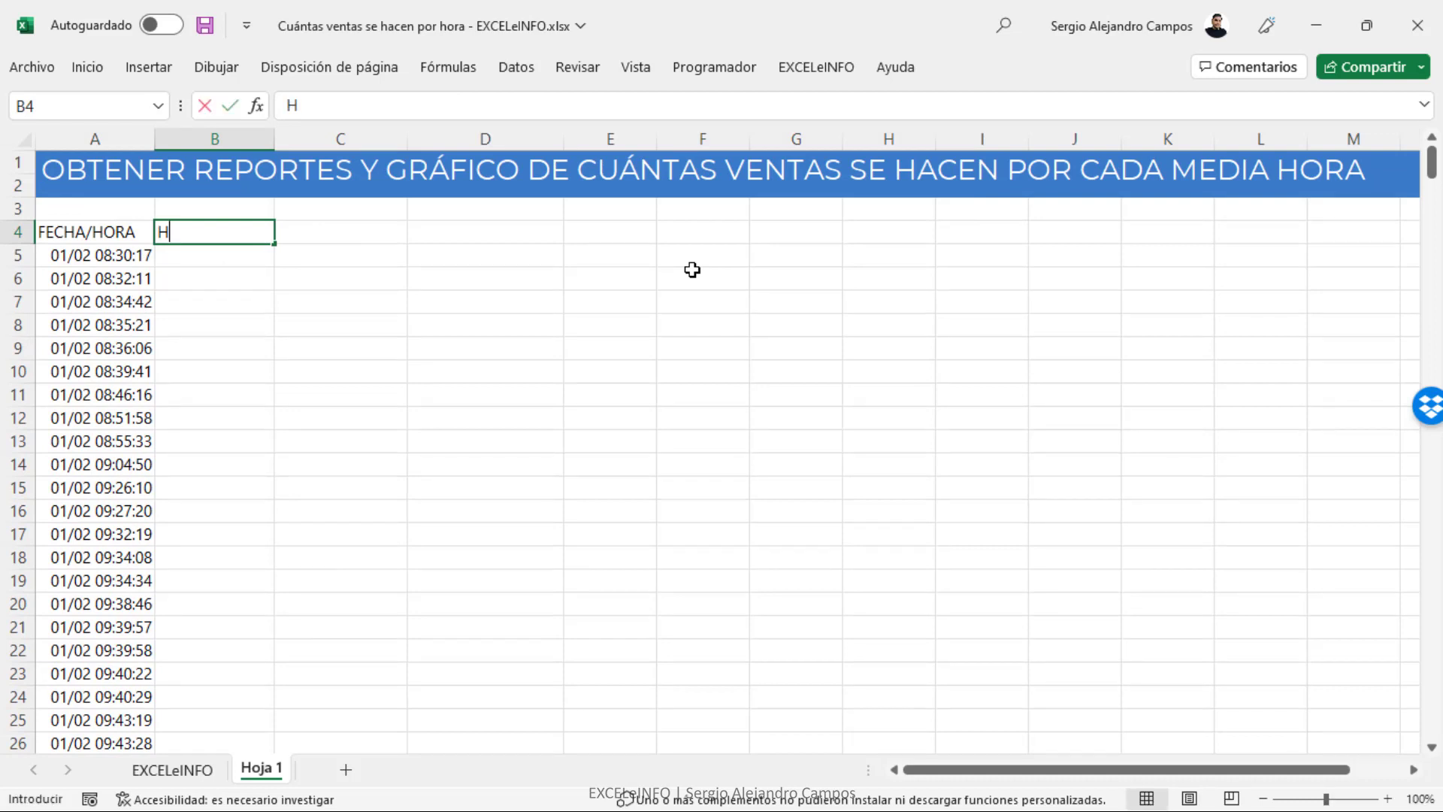
{"action": "type", "text": "ORA"}
{"action": "key", "text": "Return"}
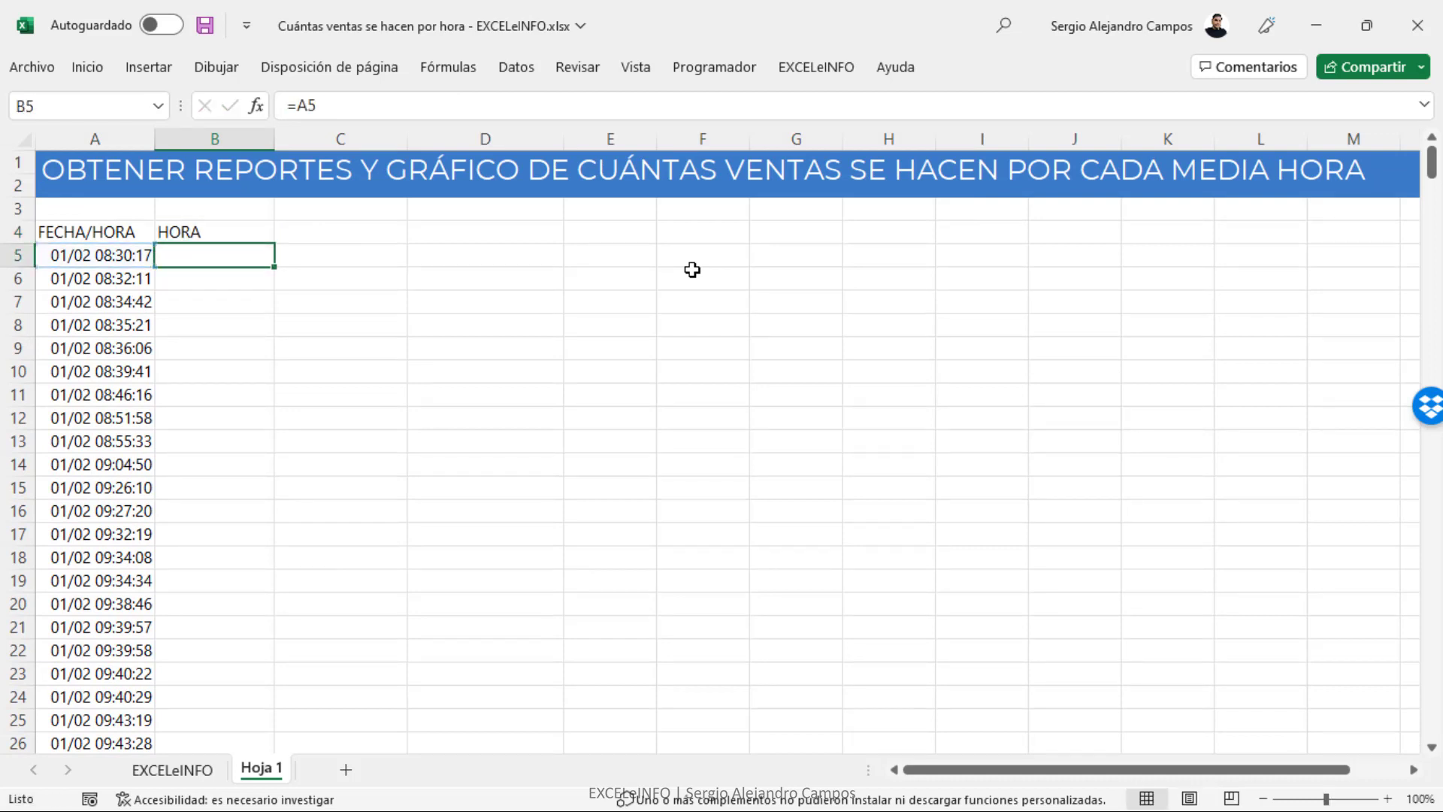
Step: Enter =TEXTO(A5,"hh:mm") in B5 to show 08:30, and inspect its number format
{"action": "type", "text": "=TE"}
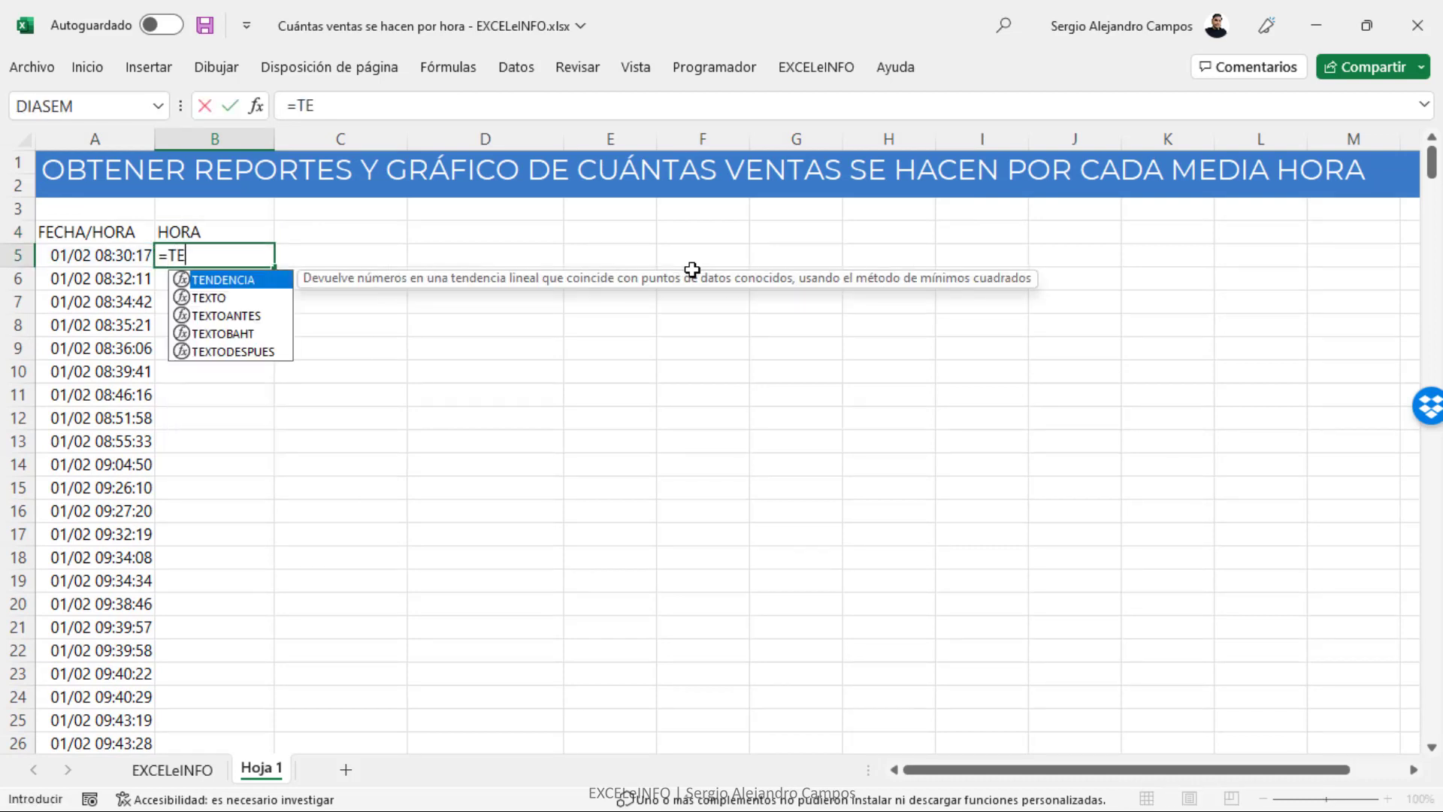
{"action": "key", "text": "Down"}
{"action": "key", "text": "Tab"}
{"action": "key", "text": "Left"}
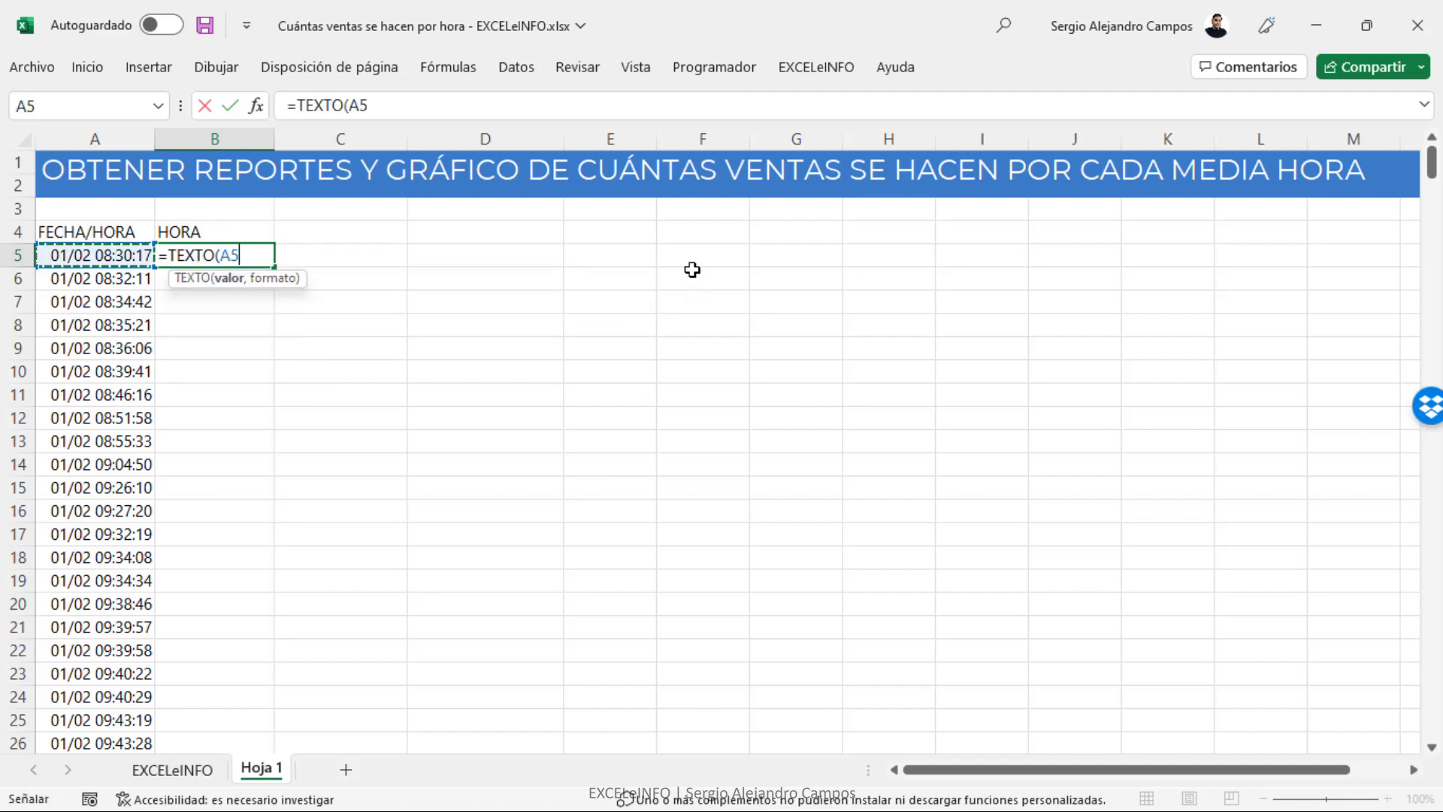
{"action": "type", "text": ",\"hh:mm"}
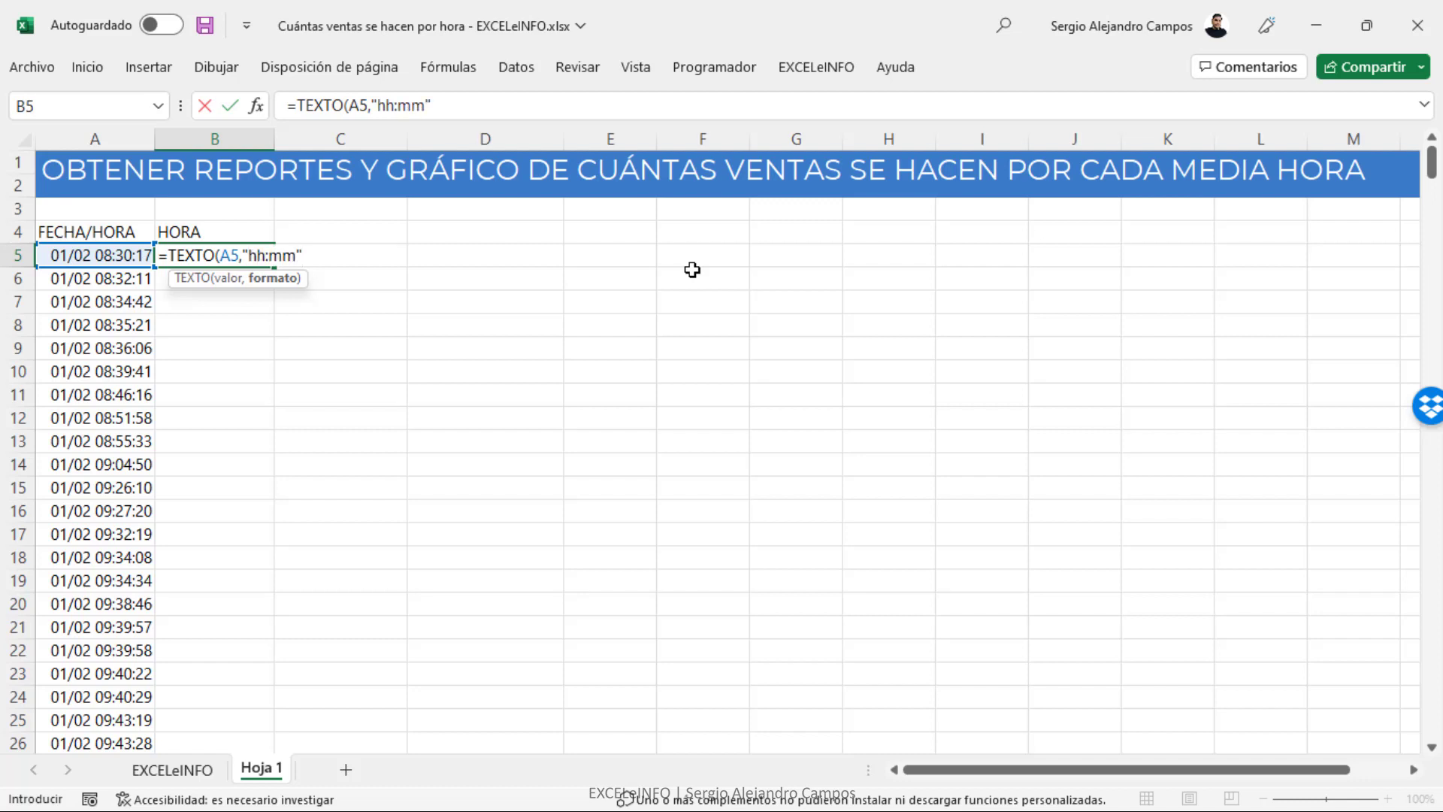
{"action": "key", "text": "Return"}
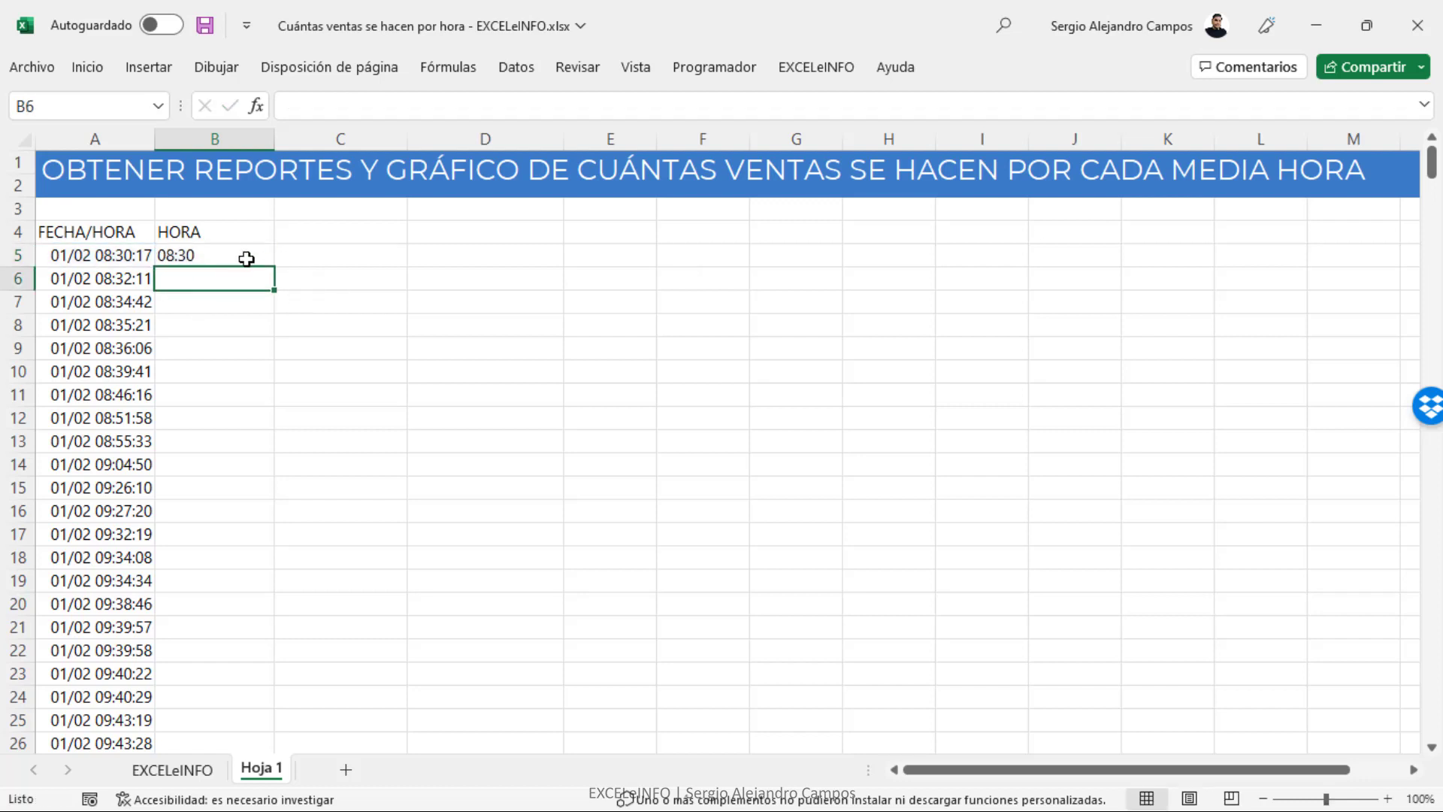
{"action": "right_click", "coordinate": [247, 259]}
{"action": "left_click", "coordinate": [396, 703]}
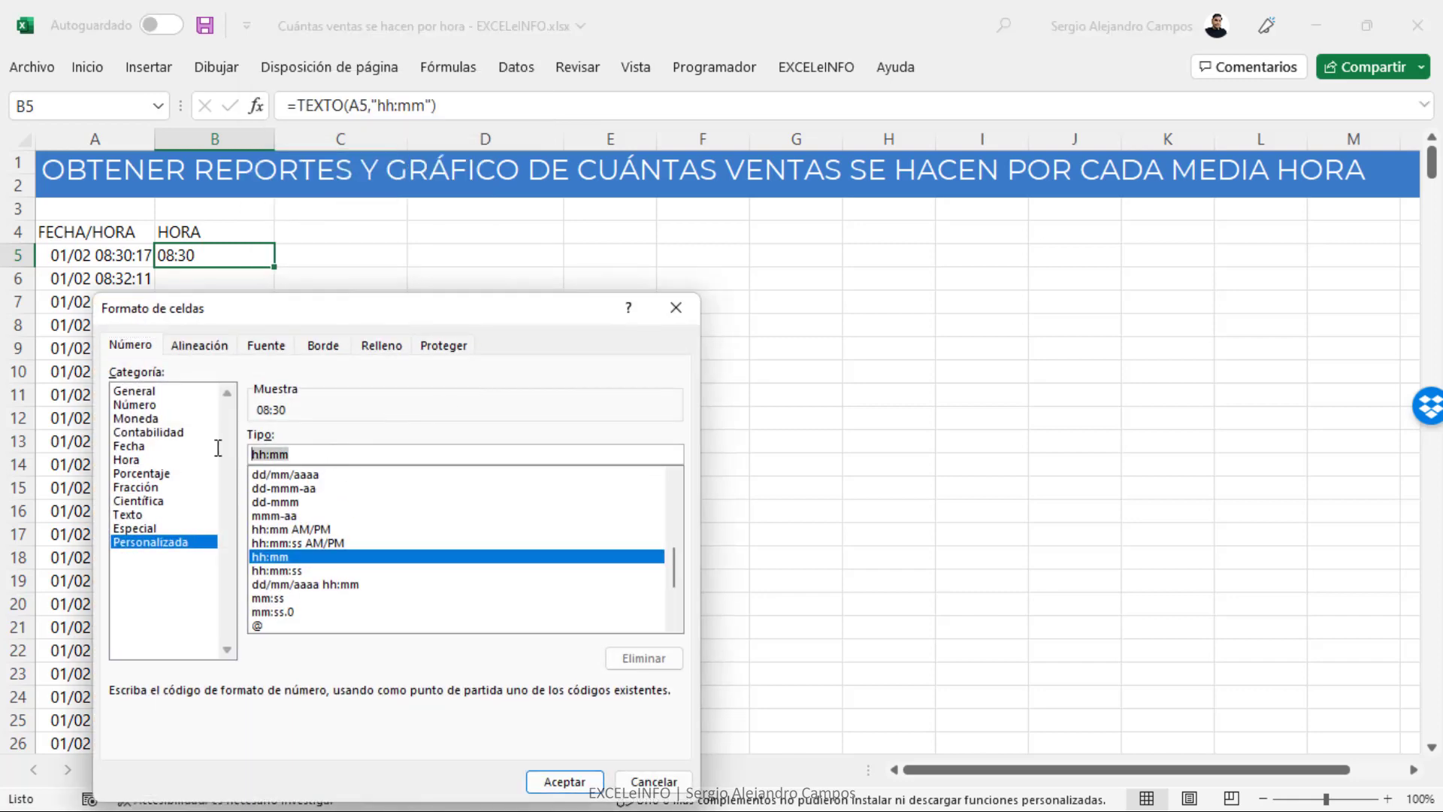
{"action": "key", "text": "Escape"}
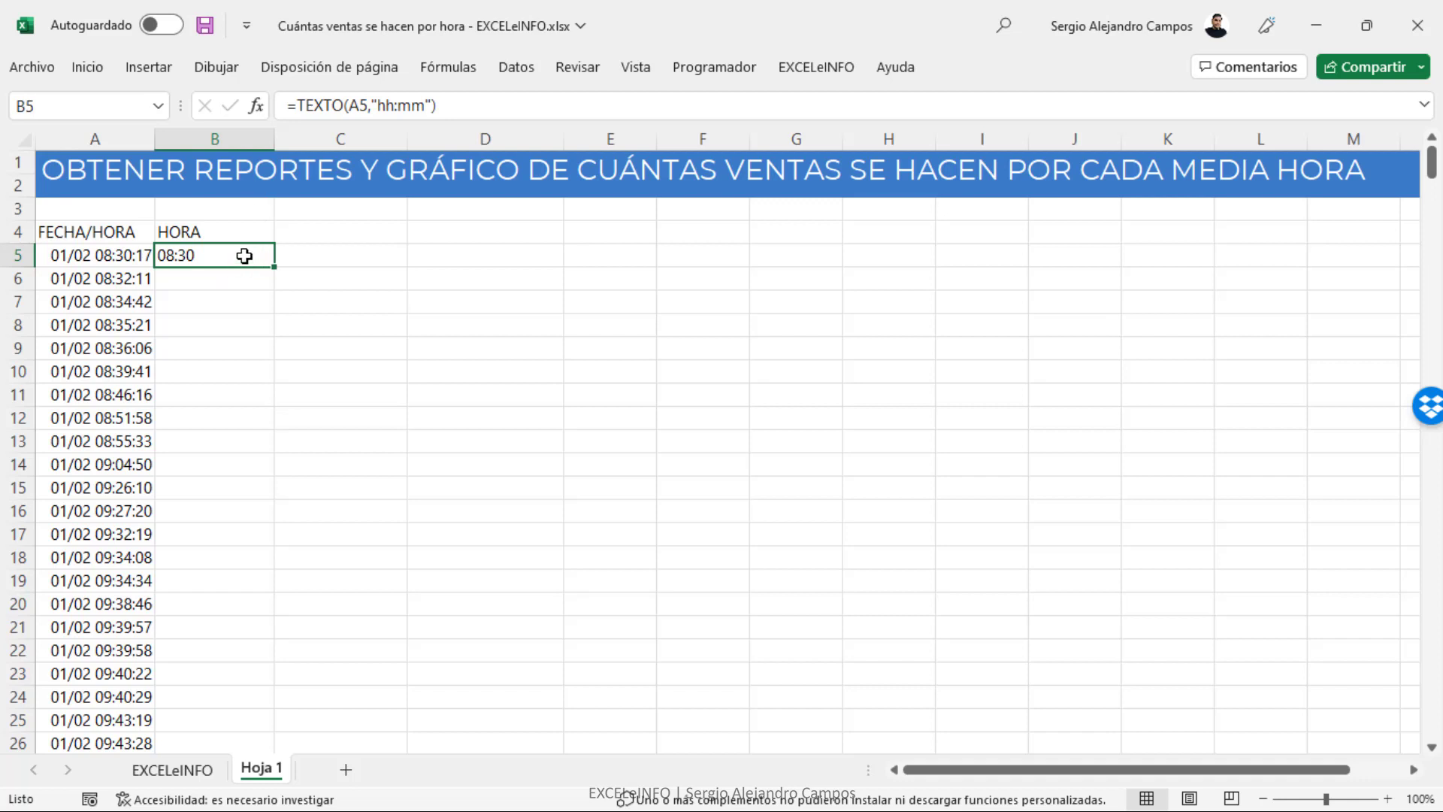
Step: Change the B5 formula to =--TEXTO(A5,"hh:mm") so it returns a numeric time
{"action": "double_click", "coordinate": [244, 255]}
{"action": "left_click_drag", "start_coordinate": [221, 253], "coordinate": [310, 255]}
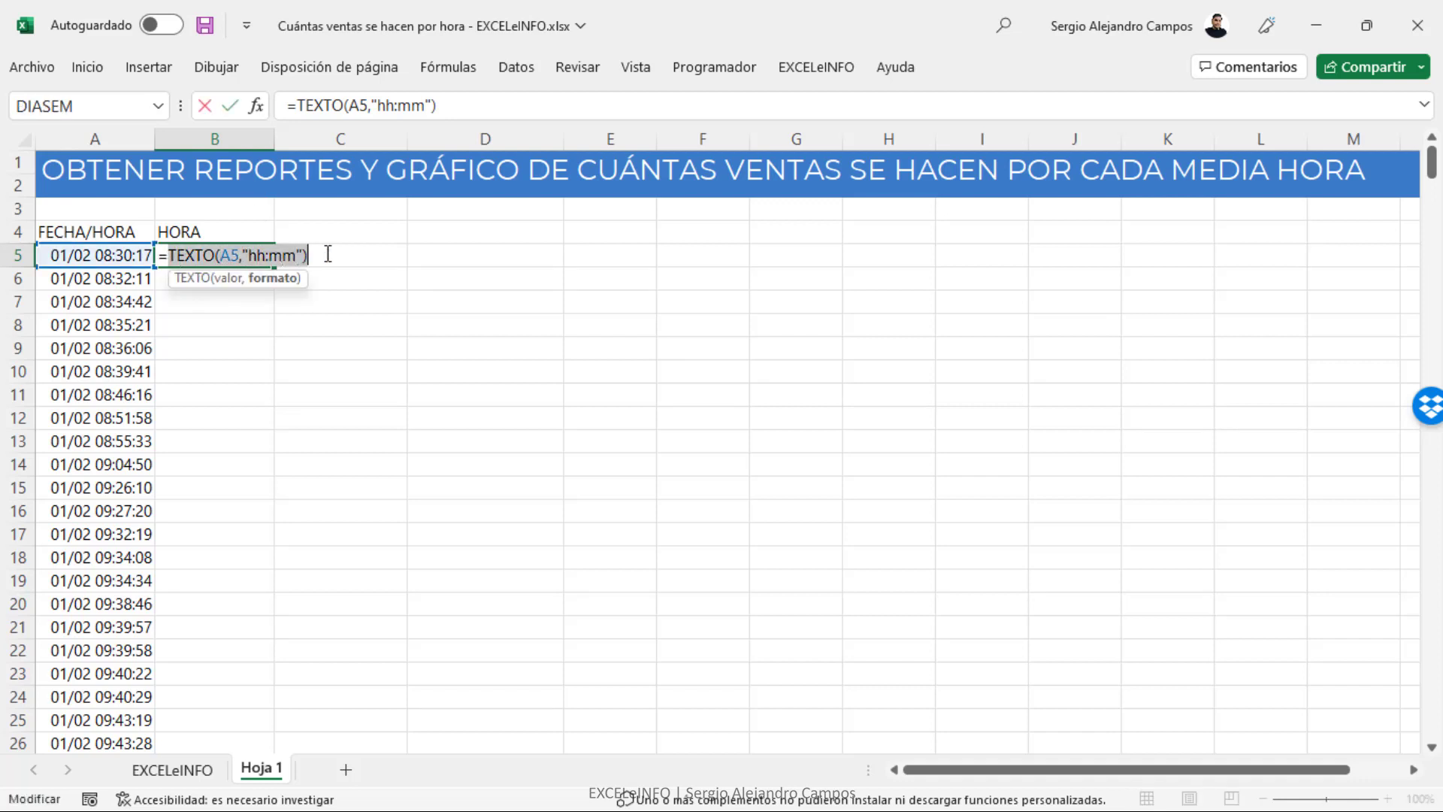
{"action": "left_click", "coordinate": [173, 255]}
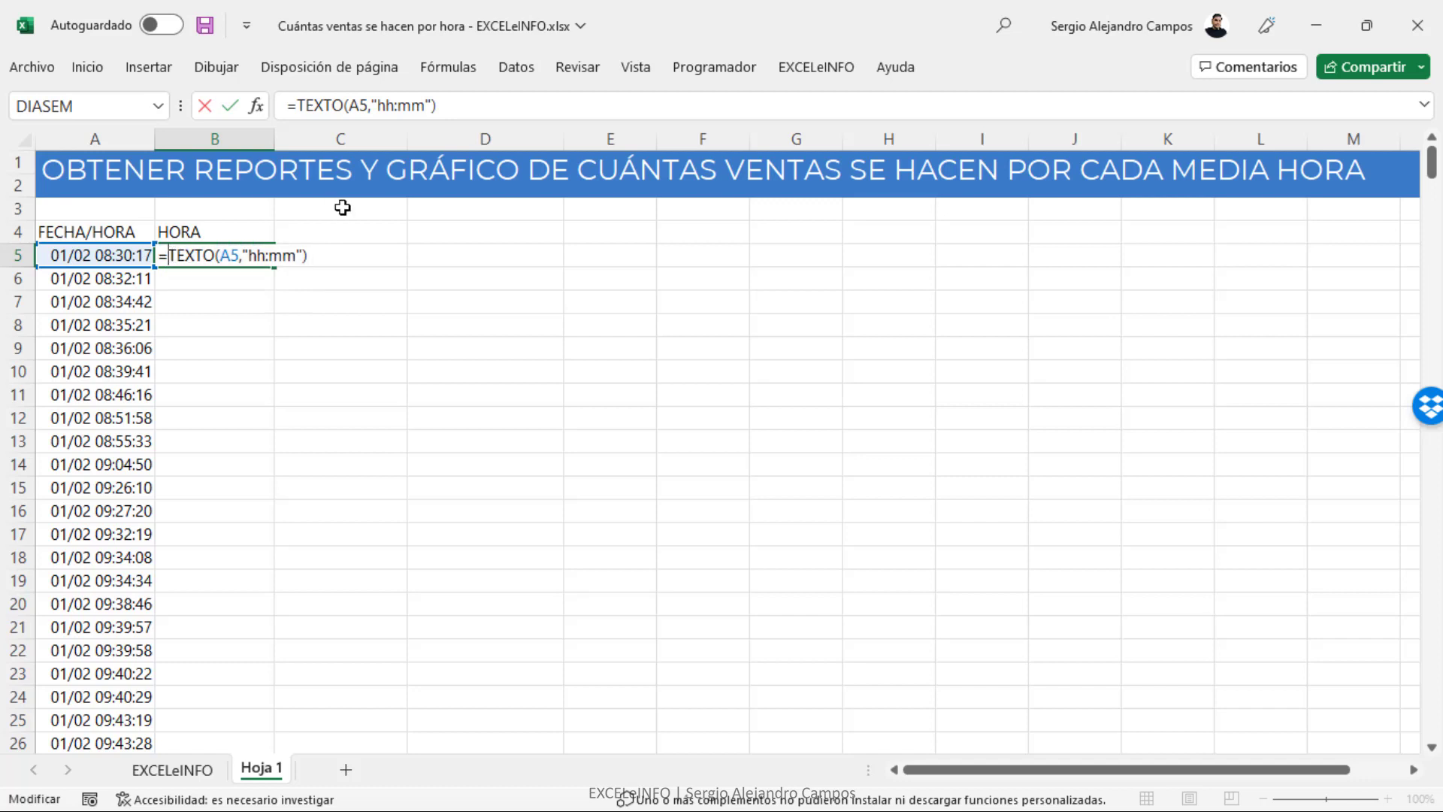
{"action": "type", "text": "-"}
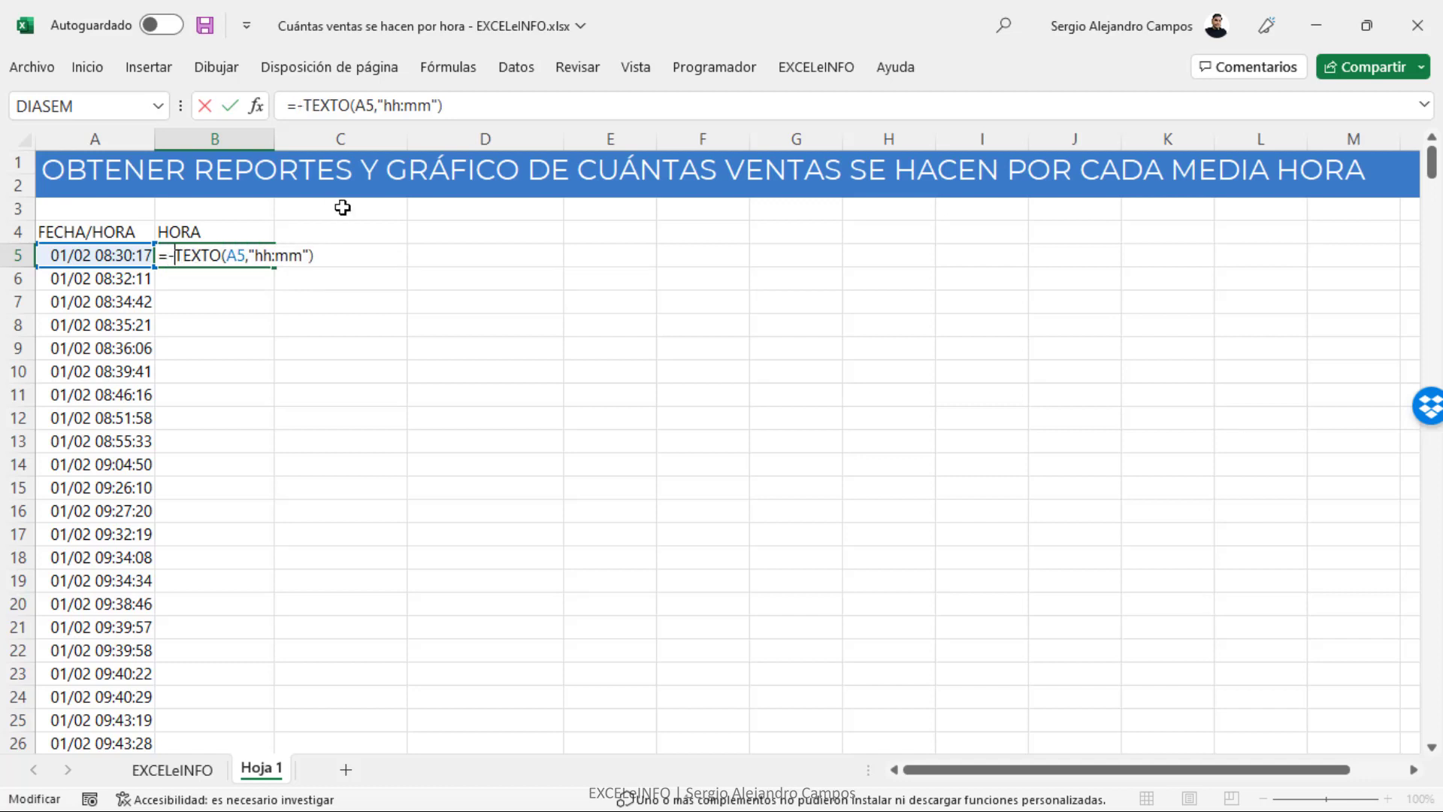
{"action": "type", "text": "-"}
{"action": "key", "text": "Return"}
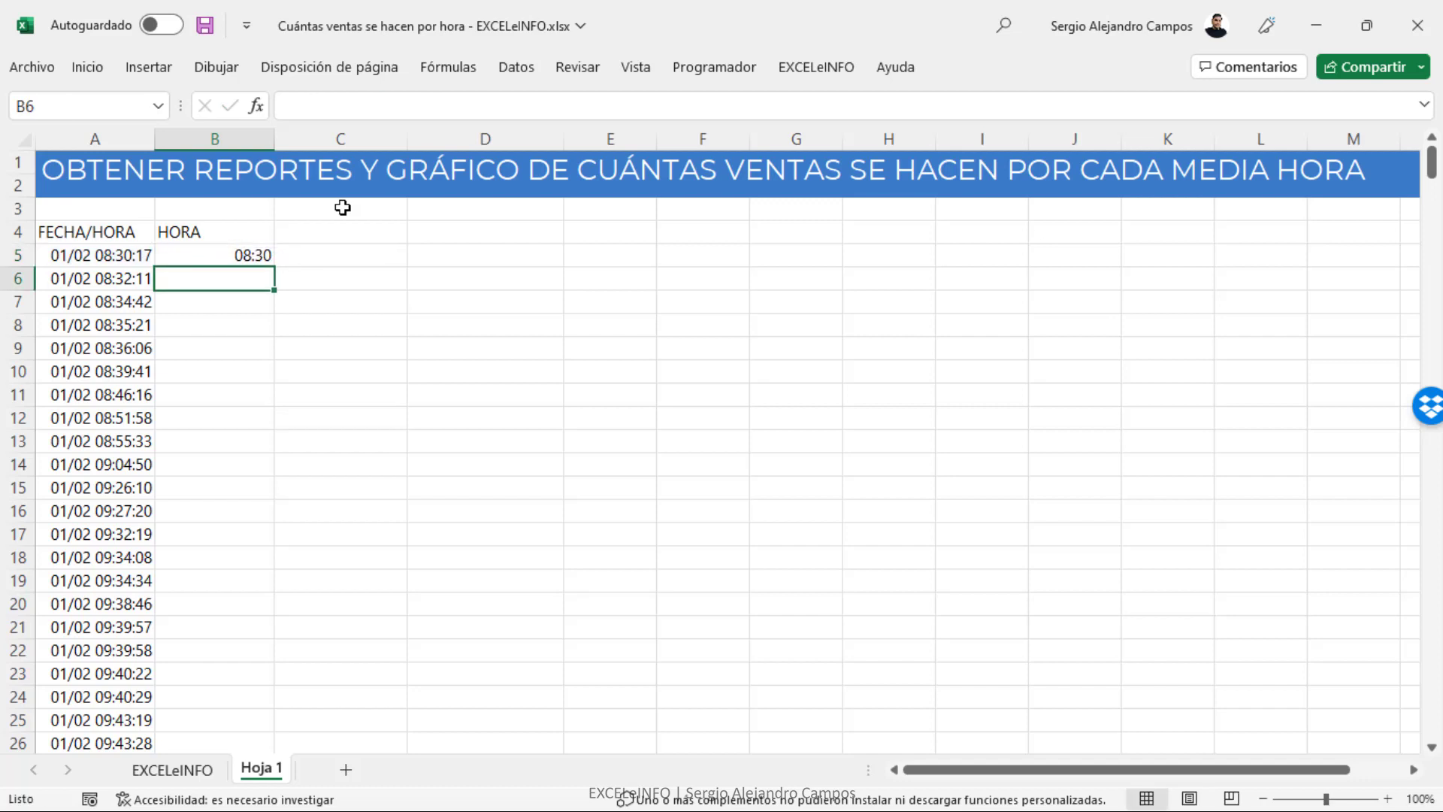
Step: Fill the HORA formula down to row 455 and spot-check the copied cells
{"action": "left_click", "coordinate": [230, 255]}
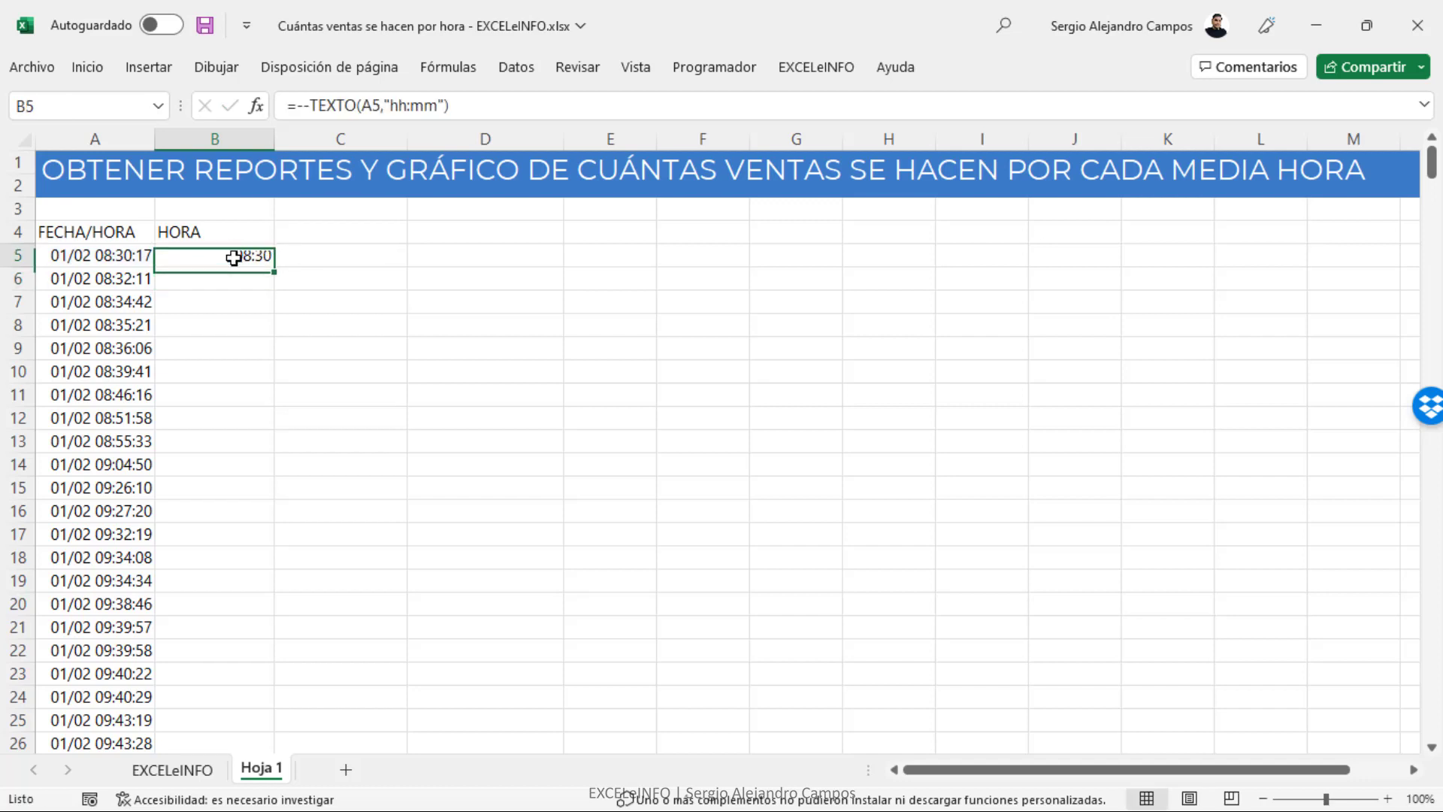
{"action": "double_click", "coordinate": [275, 268]}
{"action": "left_click", "coordinate": [215, 251]}
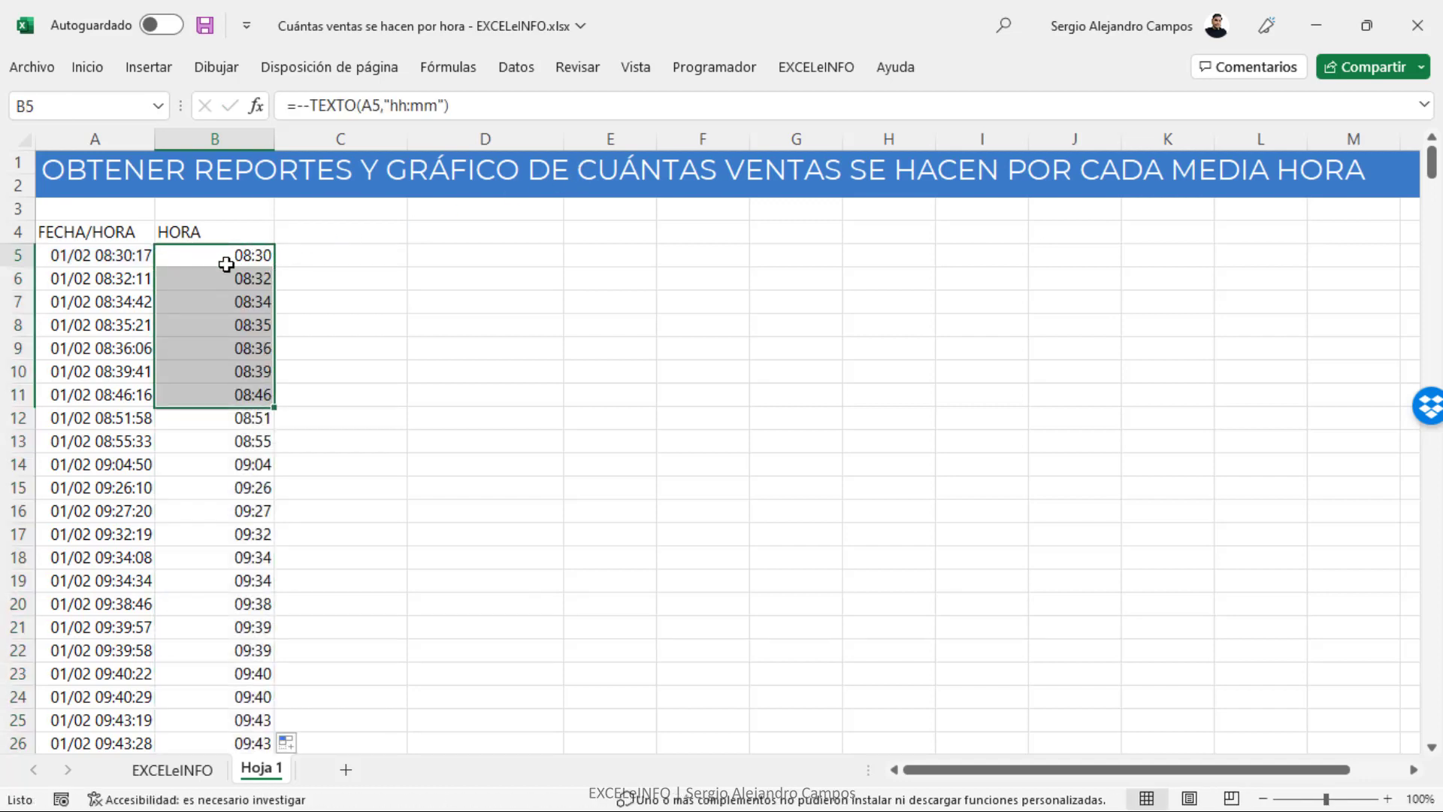
{"action": "left_click", "coordinate": [232, 277]}
{"action": "left_click", "coordinate": [233, 352]}
{"action": "scroll", "coordinate": [233, 368], "scroll_direction": "down", "scroll_amount": 20}
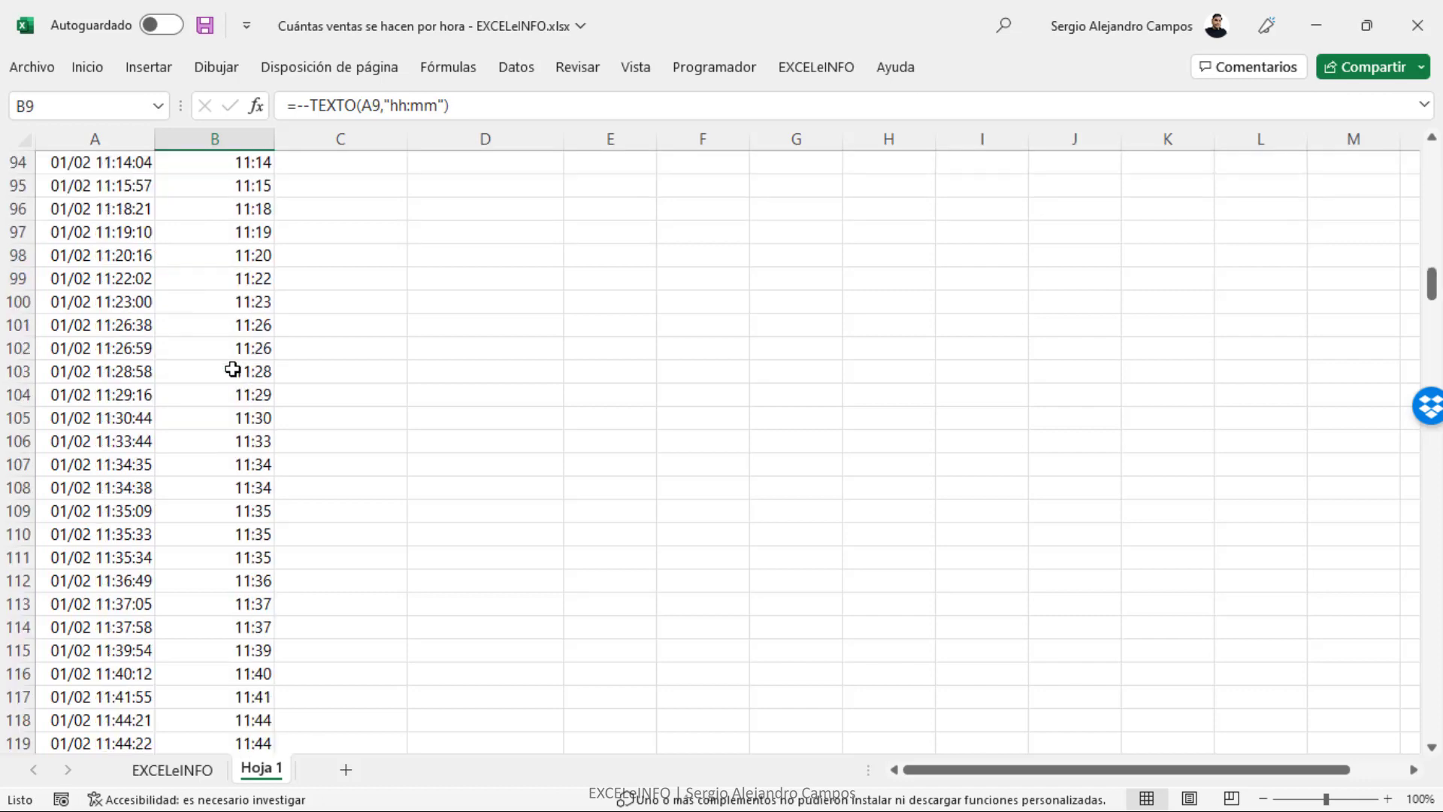
{"action": "left_click", "coordinate": [245, 443]}
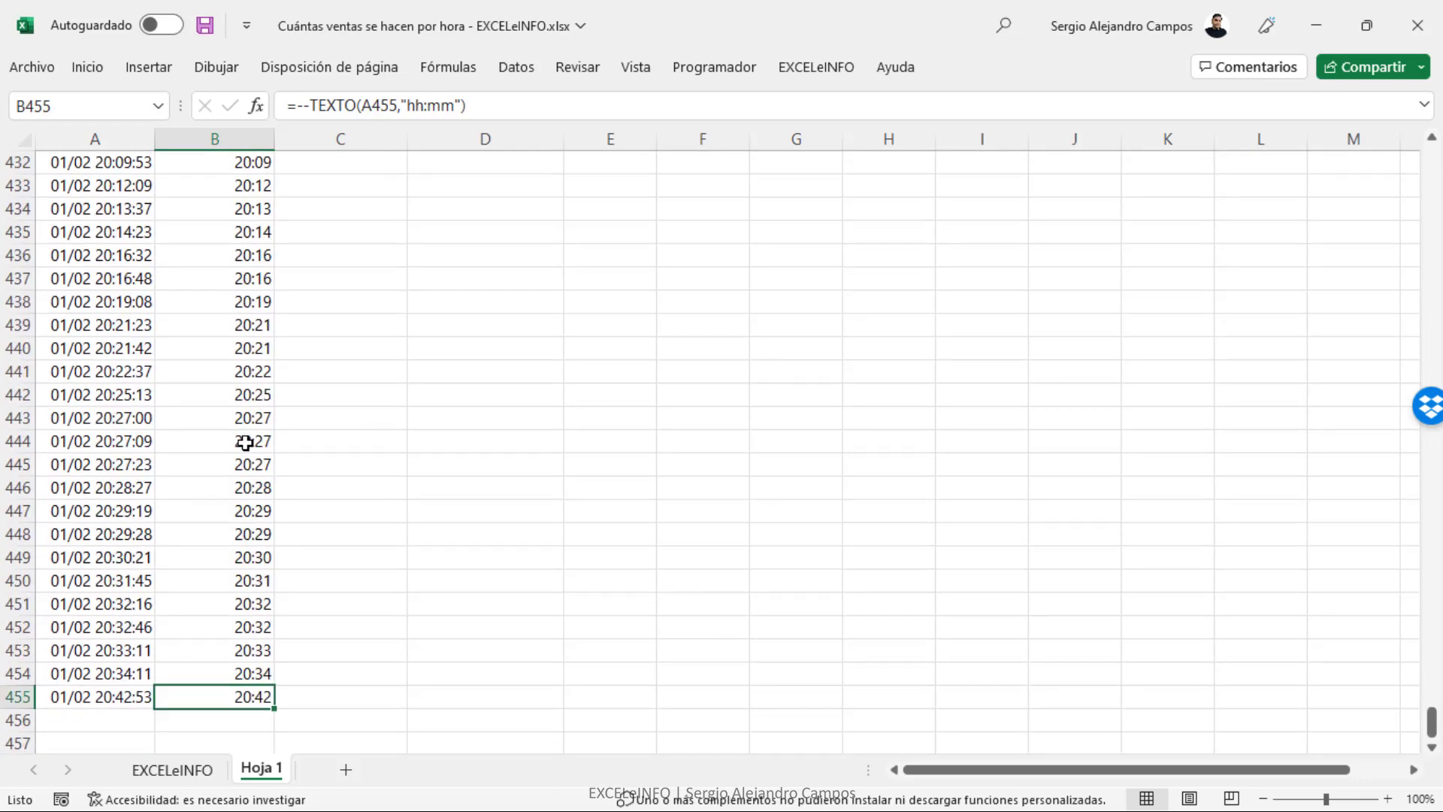
{"action": "key", "text": "ctrl+Home"}
Step: Enter the header INTERVALO in cell C4
{"action": "double_click", "coordinate": [341, 232]}
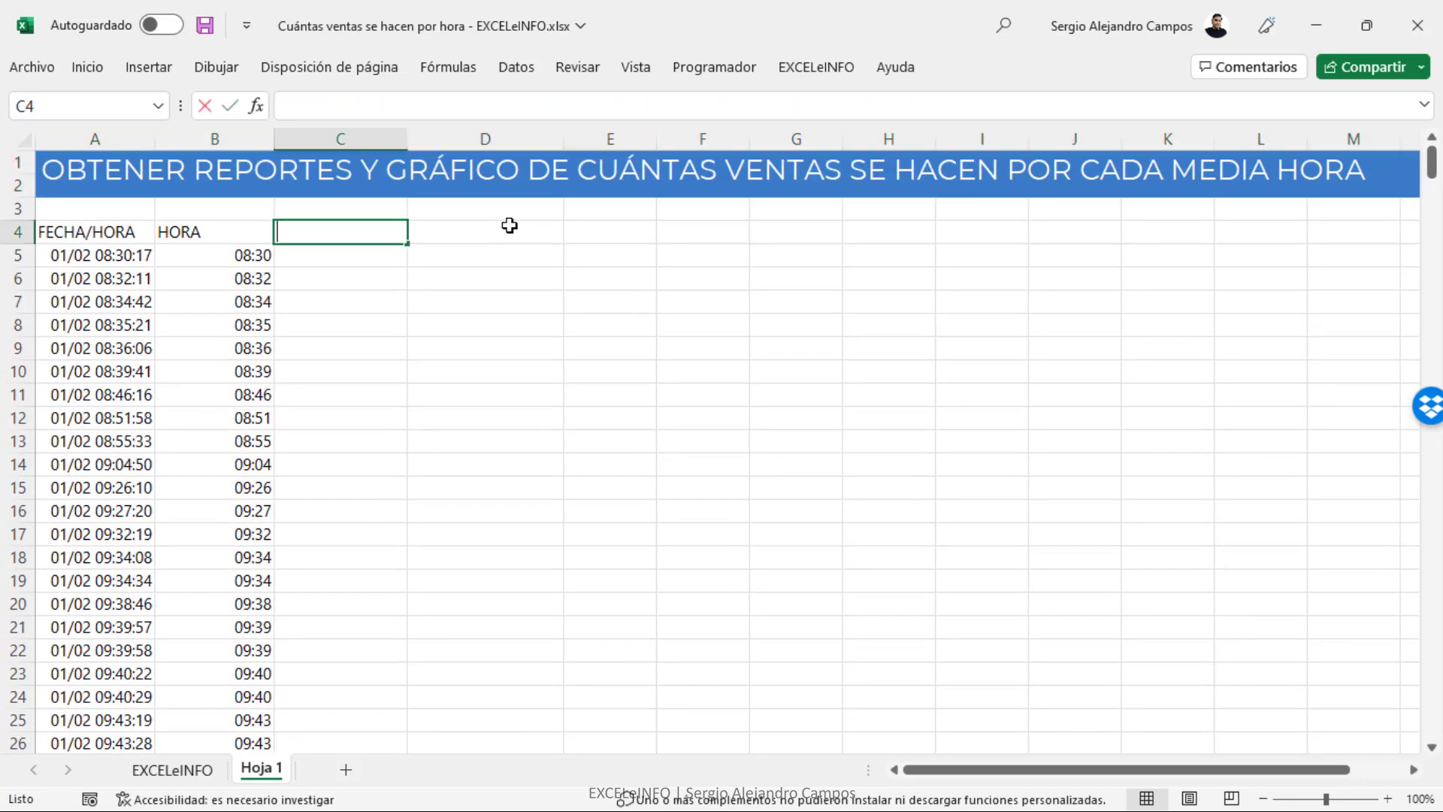
{"action": "type", "text": "INTER"}
{"action": "key", "text": "BackSpace"}
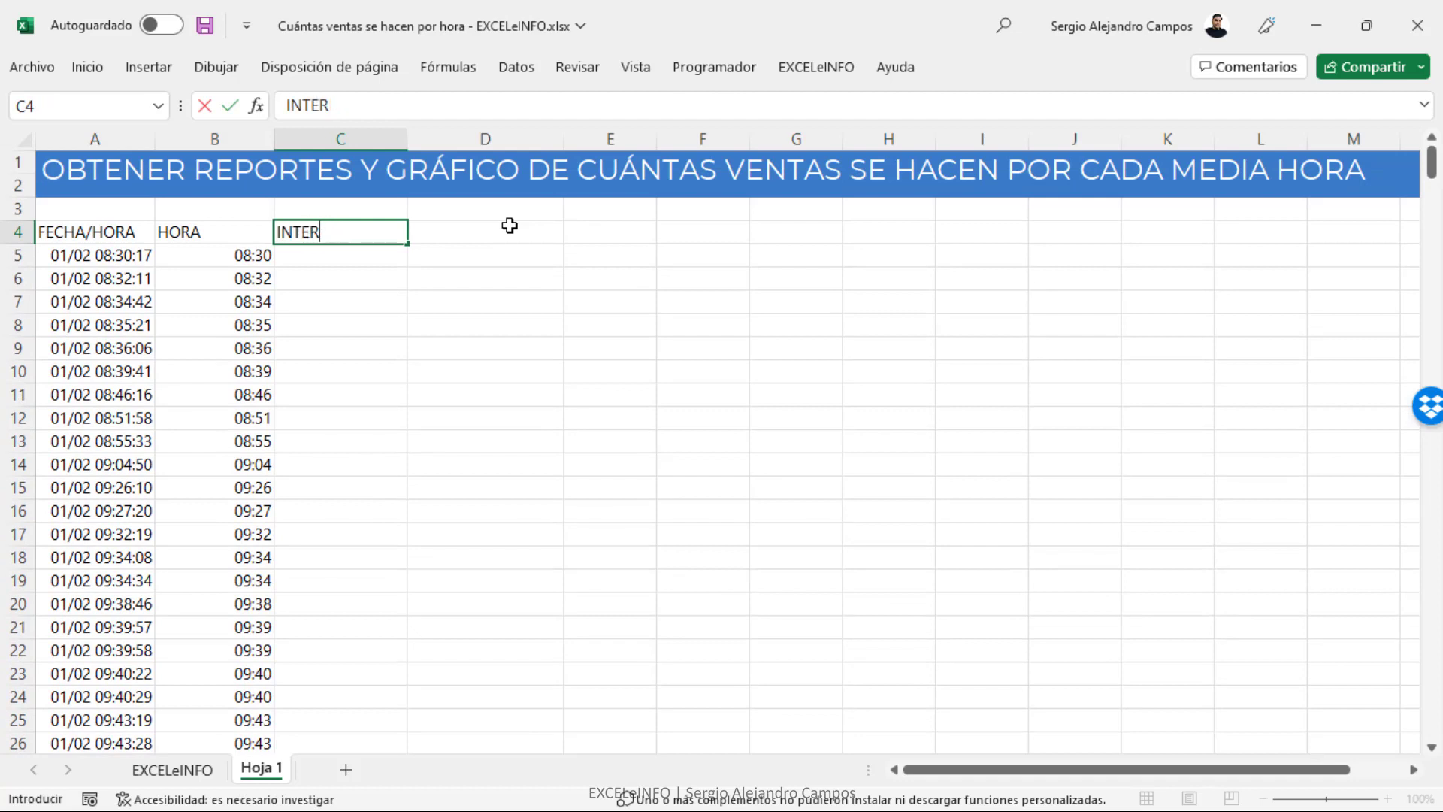
{"action": "type", "text": "LO"}
{"action": "key", "text": "Return"}
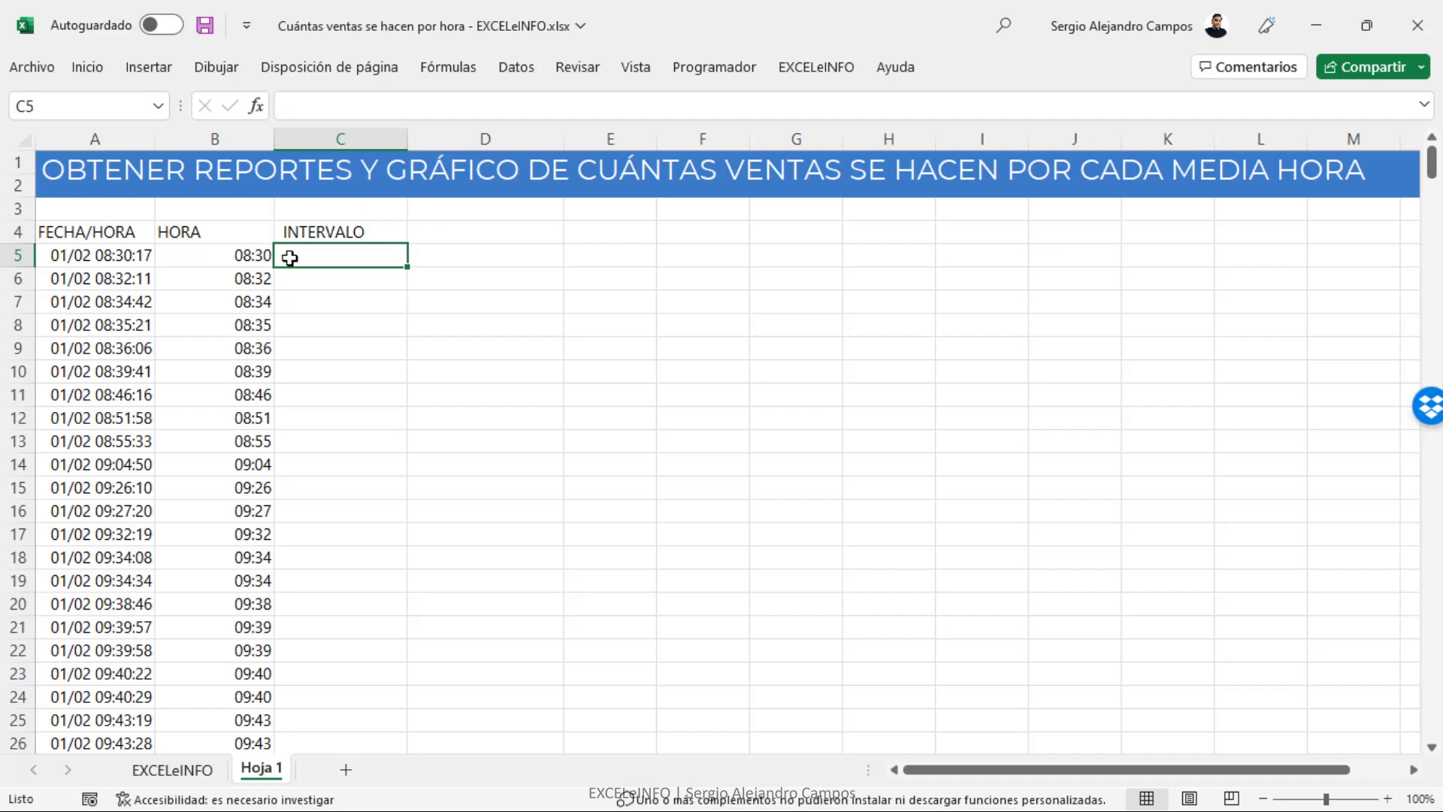
Step: Mark the 08:30 and 09:00 half-hour rows, then add a new sheet Hoja3
{"action": "left_click_drag", "start_coordinate": [278, 255], "coordinate": [305, 432]}
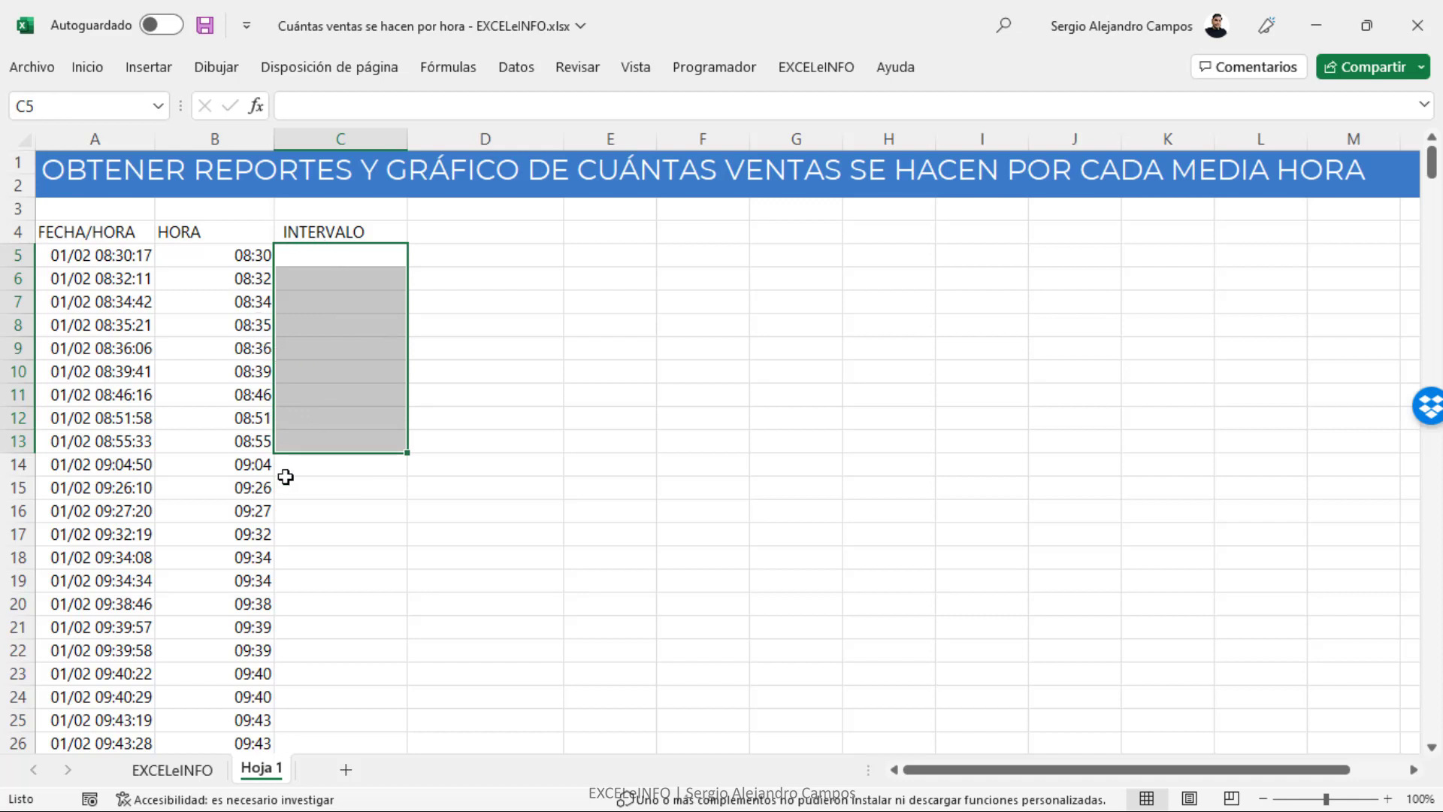
{"action": "left_click_drag", "start_coordinate": [299, 468], "coordinate": [305, 490]}
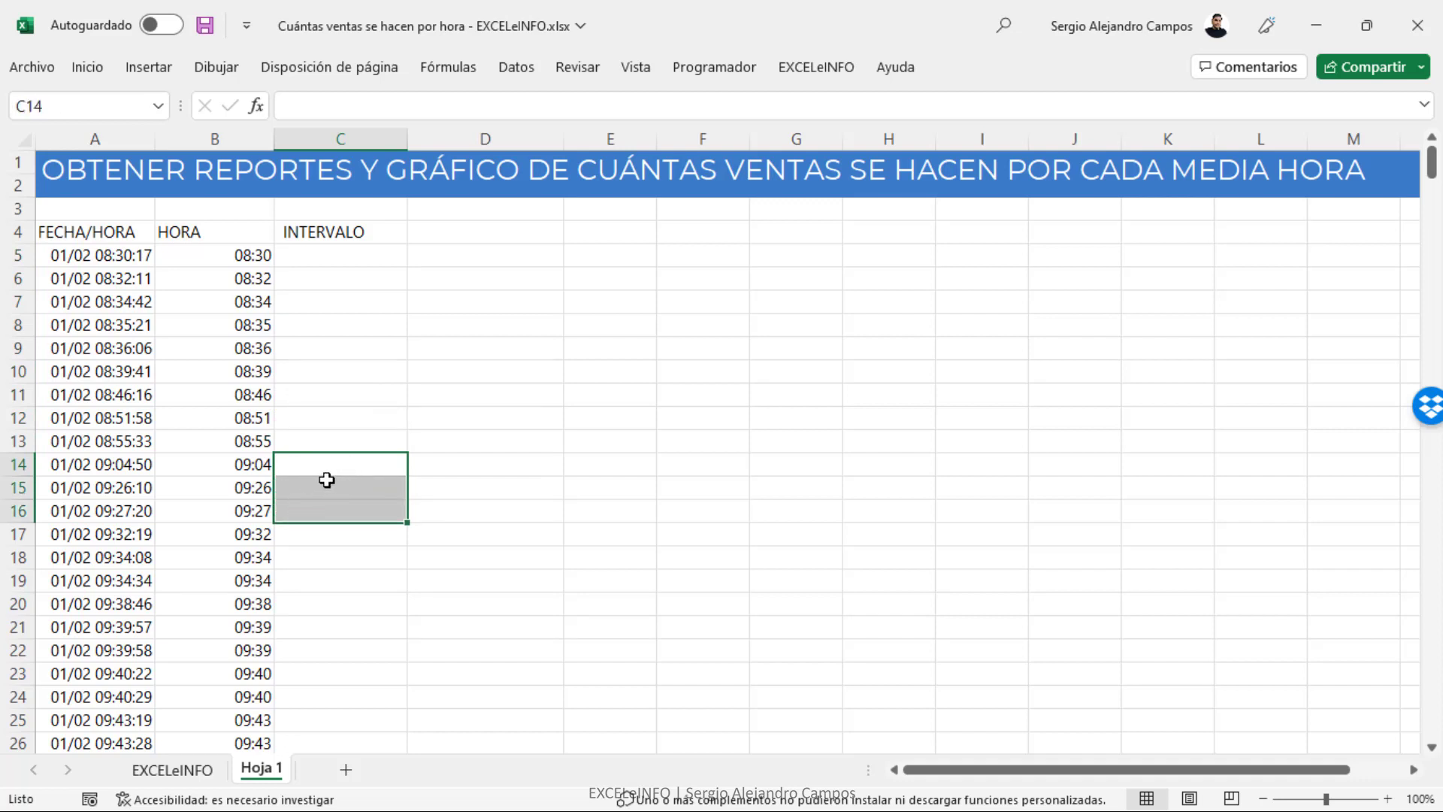
{"action": "left_click", "coordinate": [350, 254]}
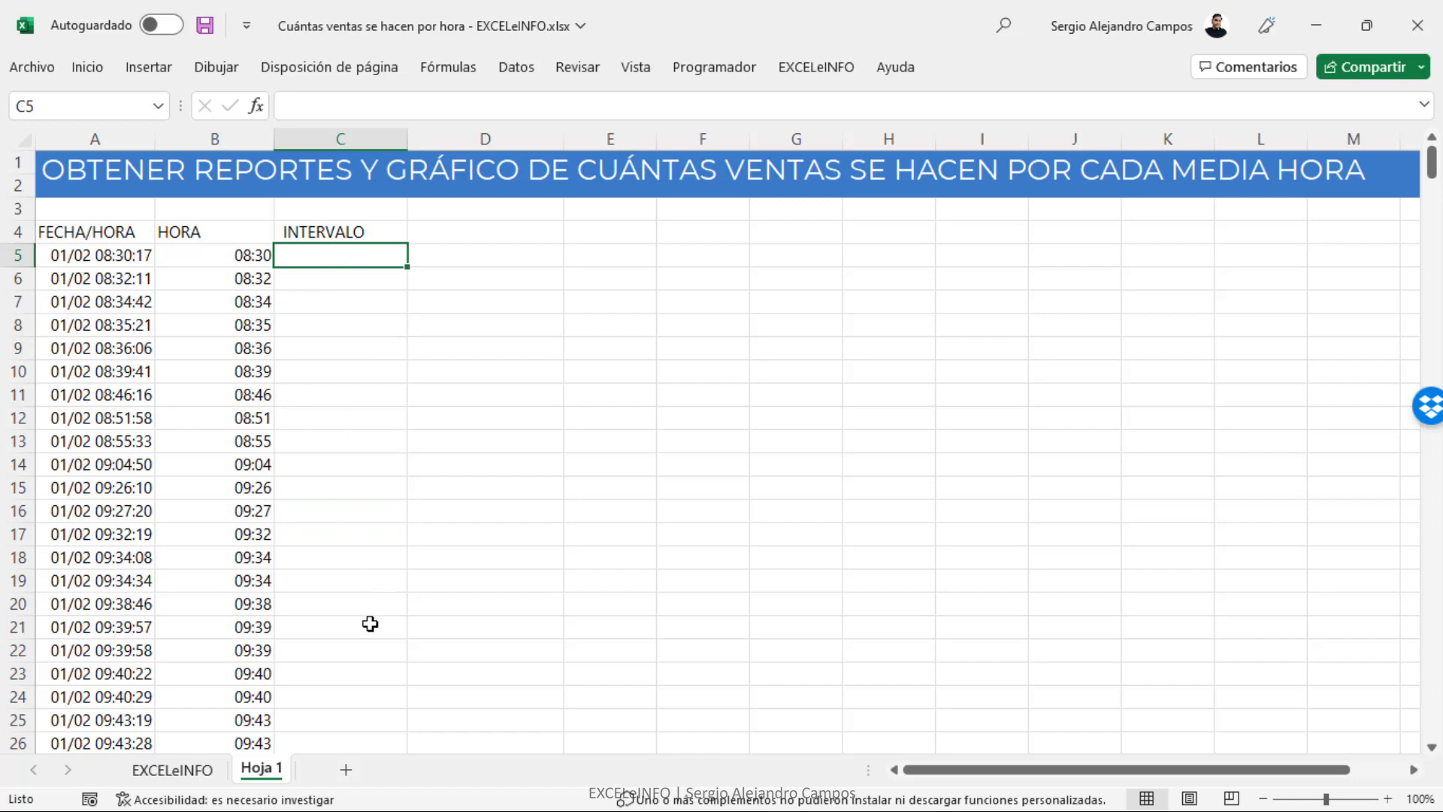
{"action": "left_click", "coordinate": [346, 769]}
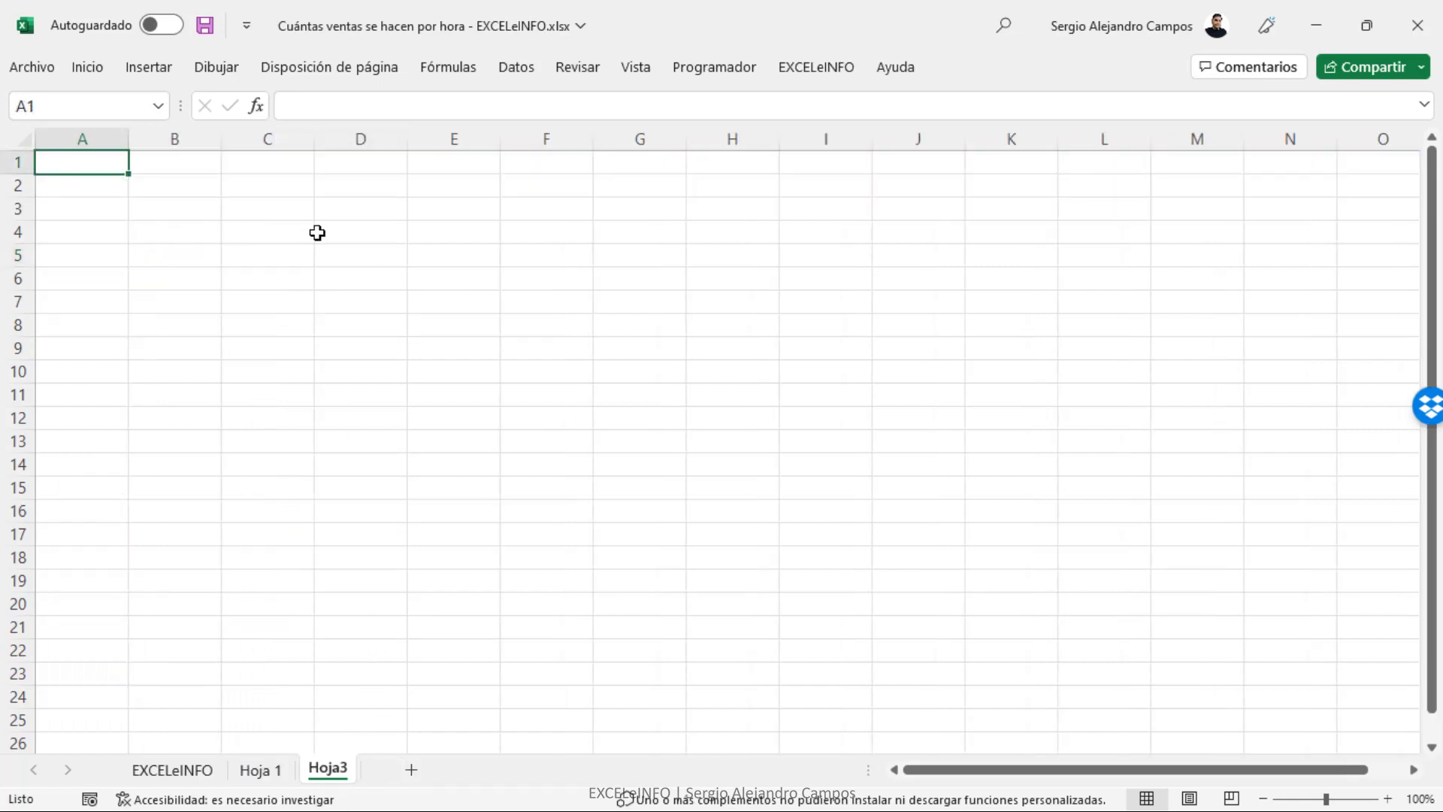
Step: On Hoja3 enter the CORTE header with 08:30 and 9:00 as first cut-offs
{"action": "type", "text": "CORTE"}
{"action": "key", "text": "Return"}
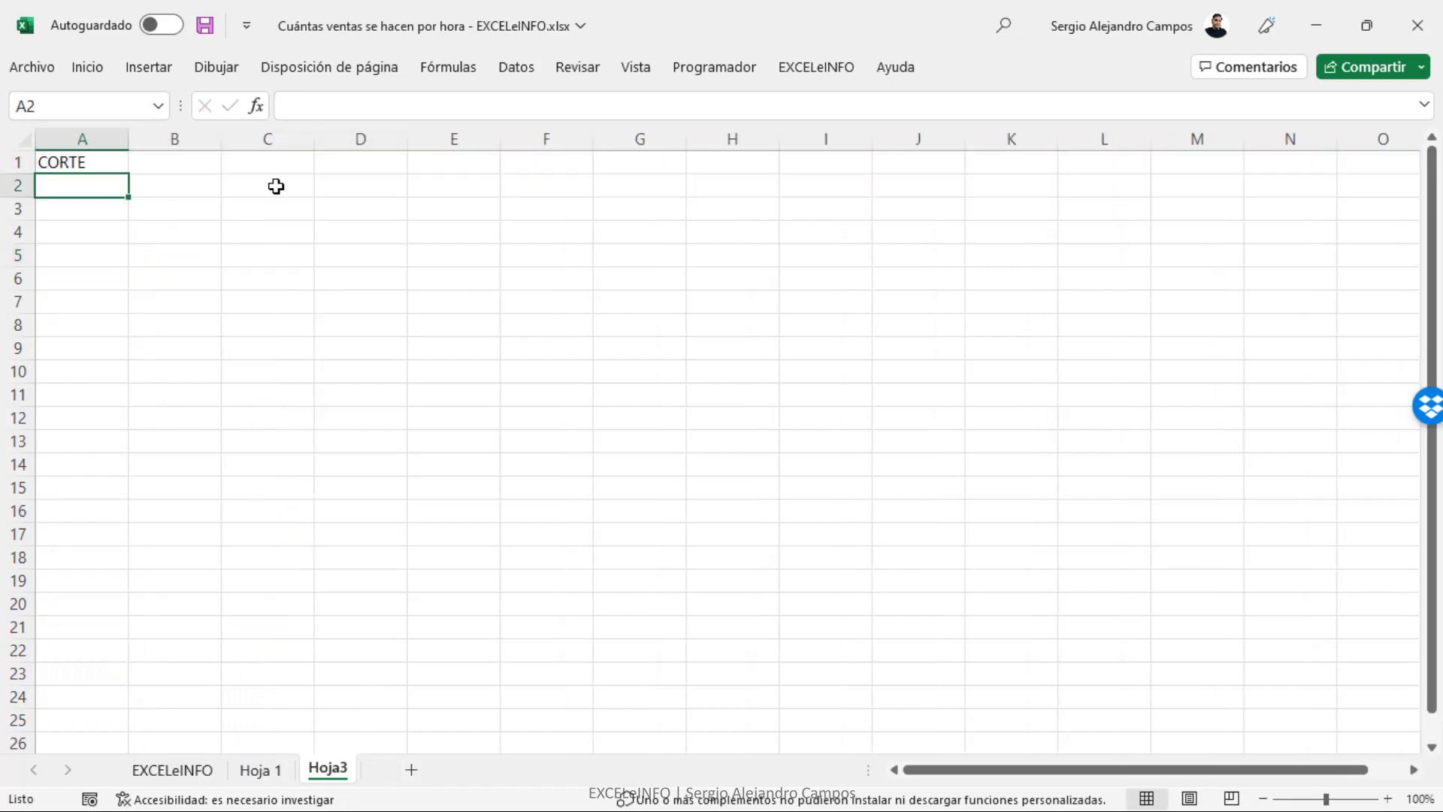
{"action": "key", "text": "ctrl+Page_Up"}
{"action": "key", "text": "Left"}
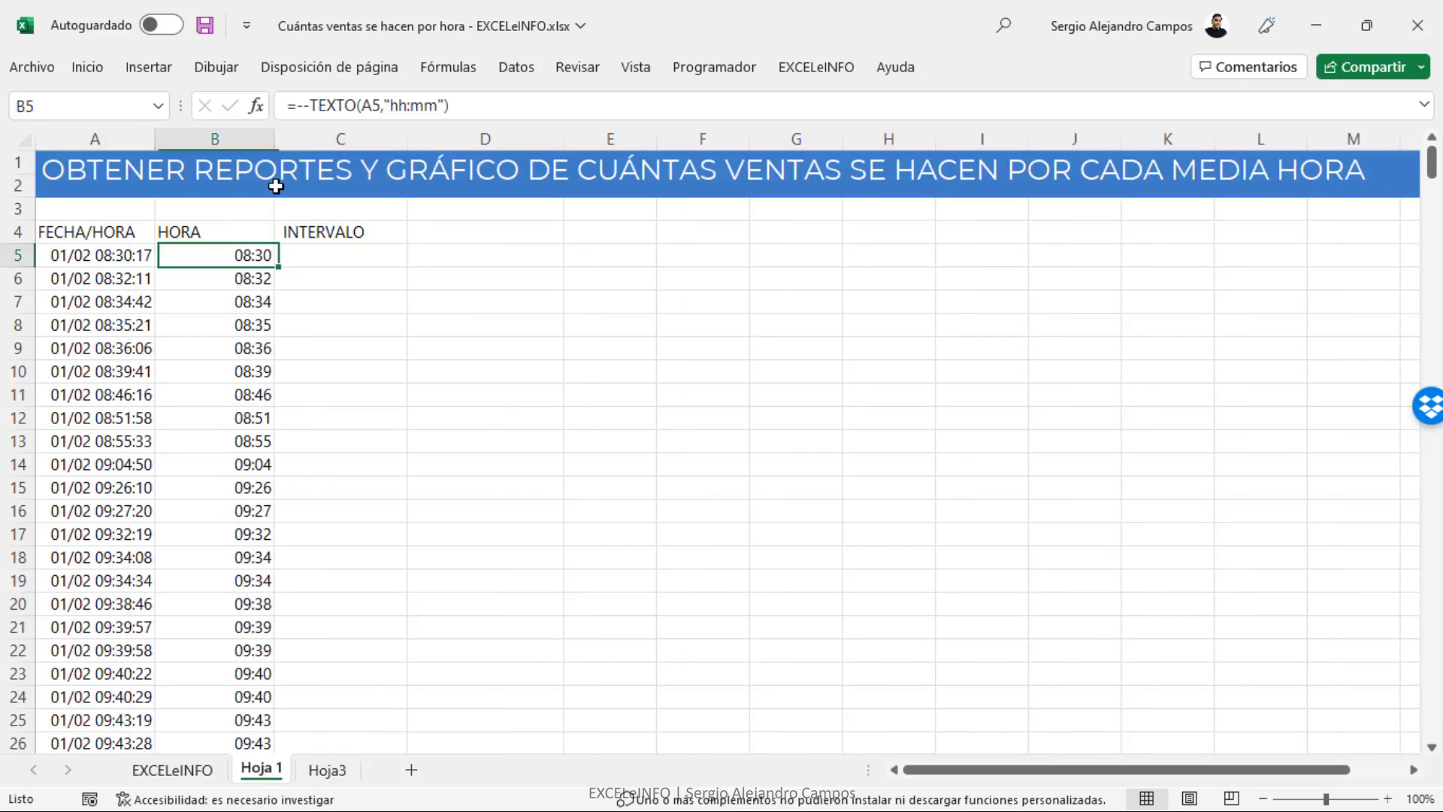
{"action": "key", "text": "Left"}
{"action": "type", "text": "08"}
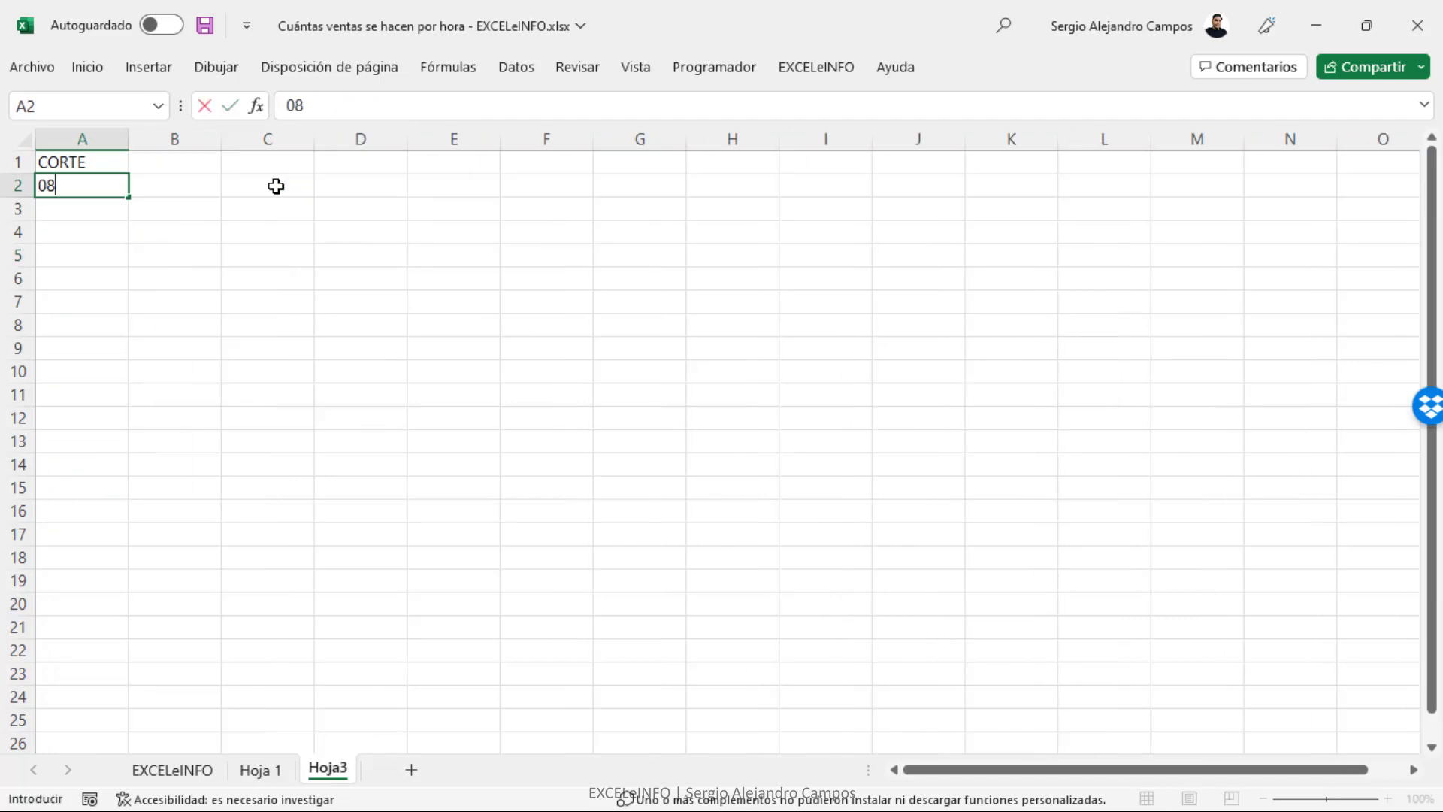
{"action": "type", "text": ":30"}
{"action": "key", "text": "Return"}
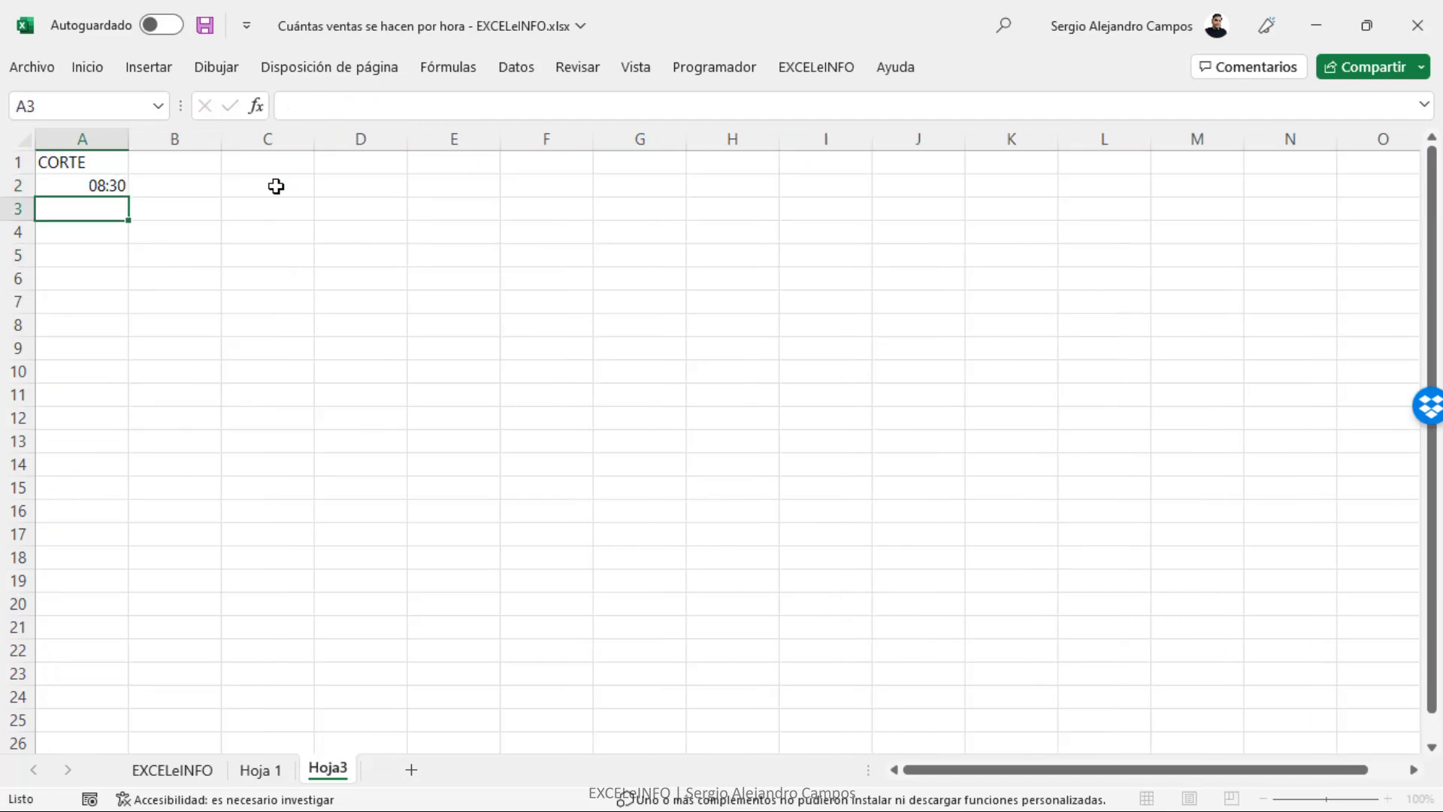
{"action": "type", "text": "9:"}
{"action": "type", "text": "00"}
{"action": "key", "text": "Return"}
Step: Extend the half-hour cut-off series down to 20:30 in A26
{"action": "left_click_drag", "start_coordinate": [109, 184], "coordinate": [103, 744]}
{"action": "scroll", "coordinate": [102, 699], "scroll_direction": "down", "scroll_amount": 5}
{"action": "left_click", "coordinate": [97, 393]}
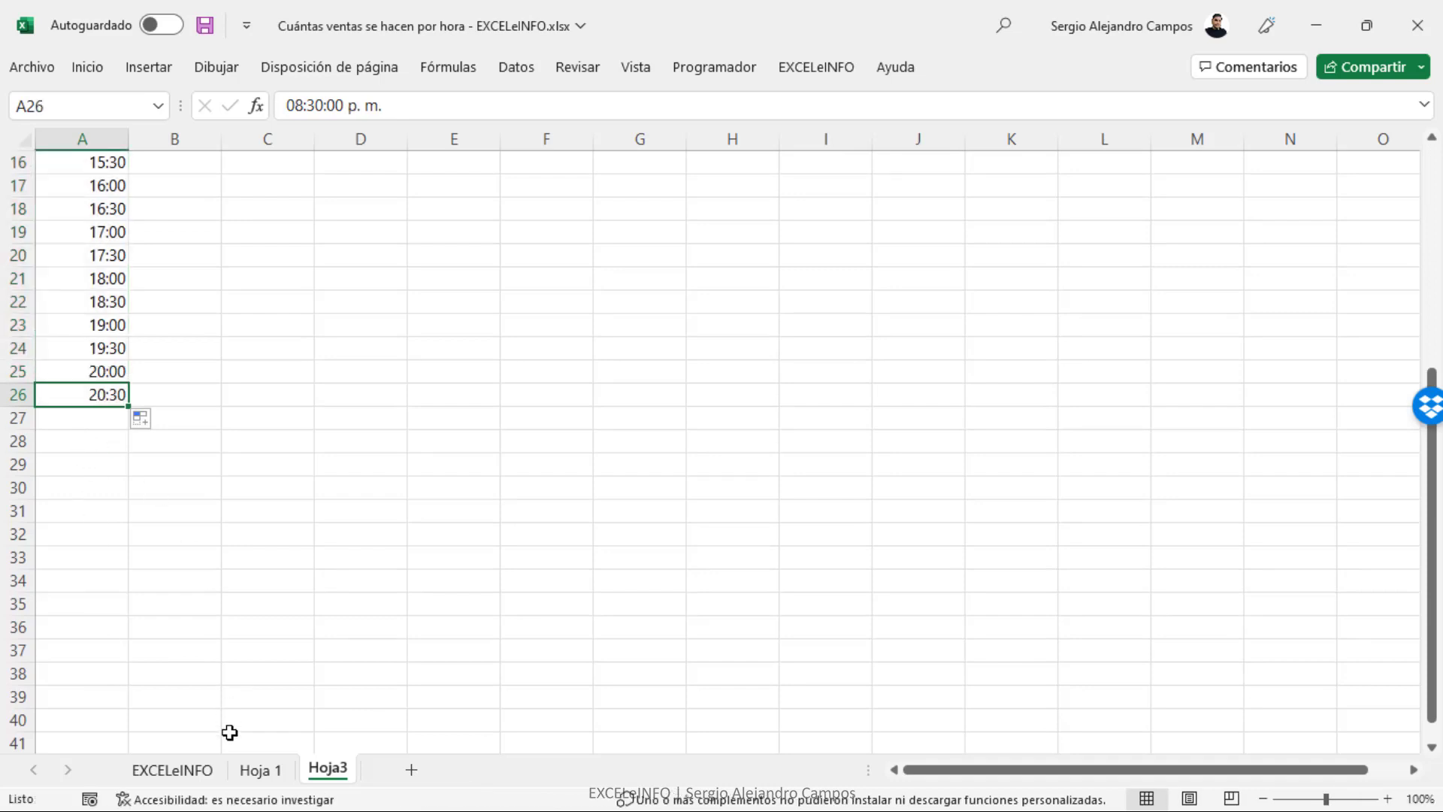
Step: Check the final sales after 20:30 on Hoja 1, then return to Hoja3
{"action": "left_click", "coordinate": [260, 770]}
{"action": "scroll", "coordinate": [226, 591], "scroll_direction": "down", "scroll_amount": 5}
{"action": "left_click", "coordinate": [187, 581]}
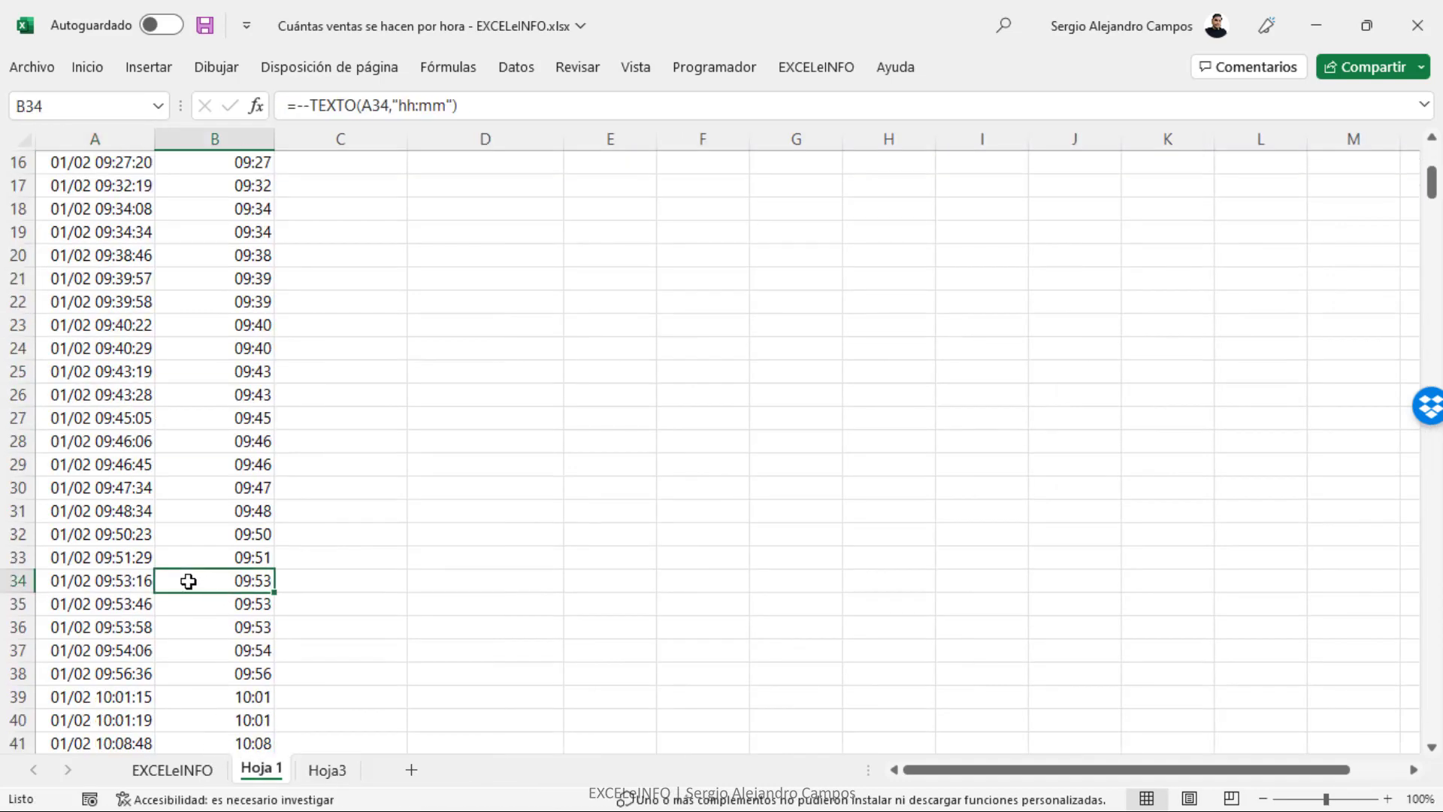
{"action": "key", "text": "ctrl+Left"}
{"action": "key", "text": "ctrl+Down"}
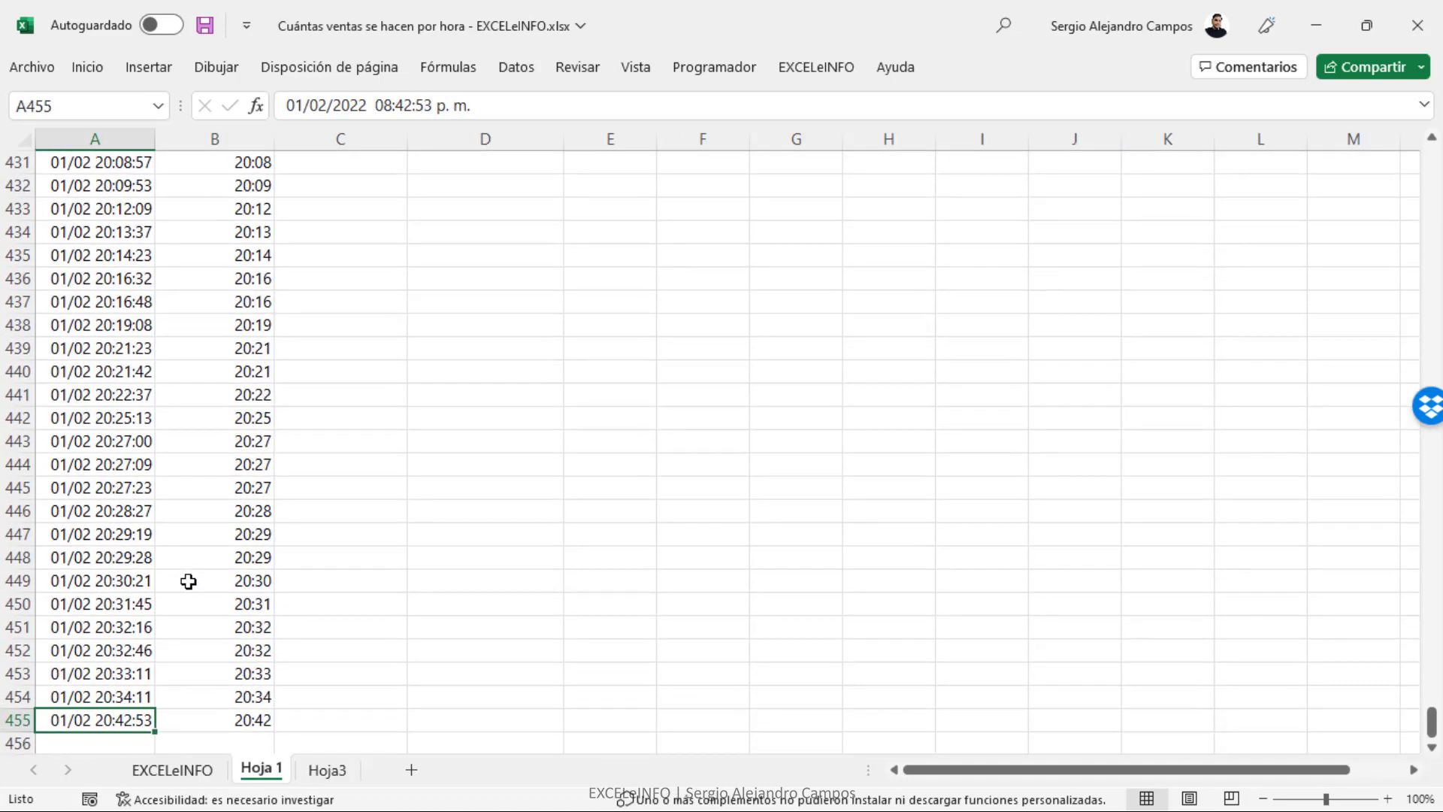
{"action": "scroll", "coordinate": [94, 243], "scroll_direction": "up", "scroll_amount": 1}
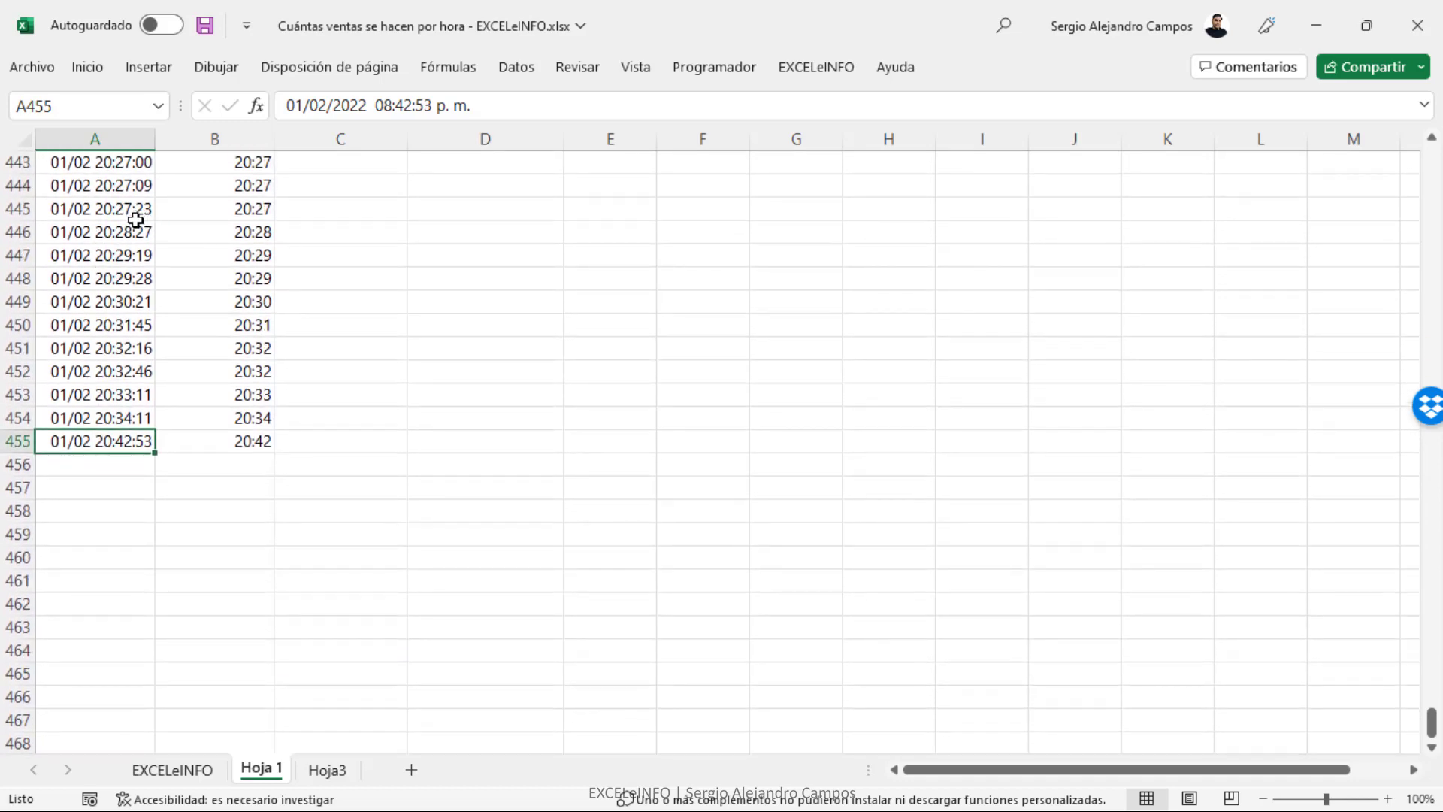
{"action": "left_click_drag", "start_coordinate": [122, 301], "coordinate": [135, 438]}
{"action": "left_click", "coordinate": [202, 430]}
{"action": "key", "text": "ctrl+Page_Down"}
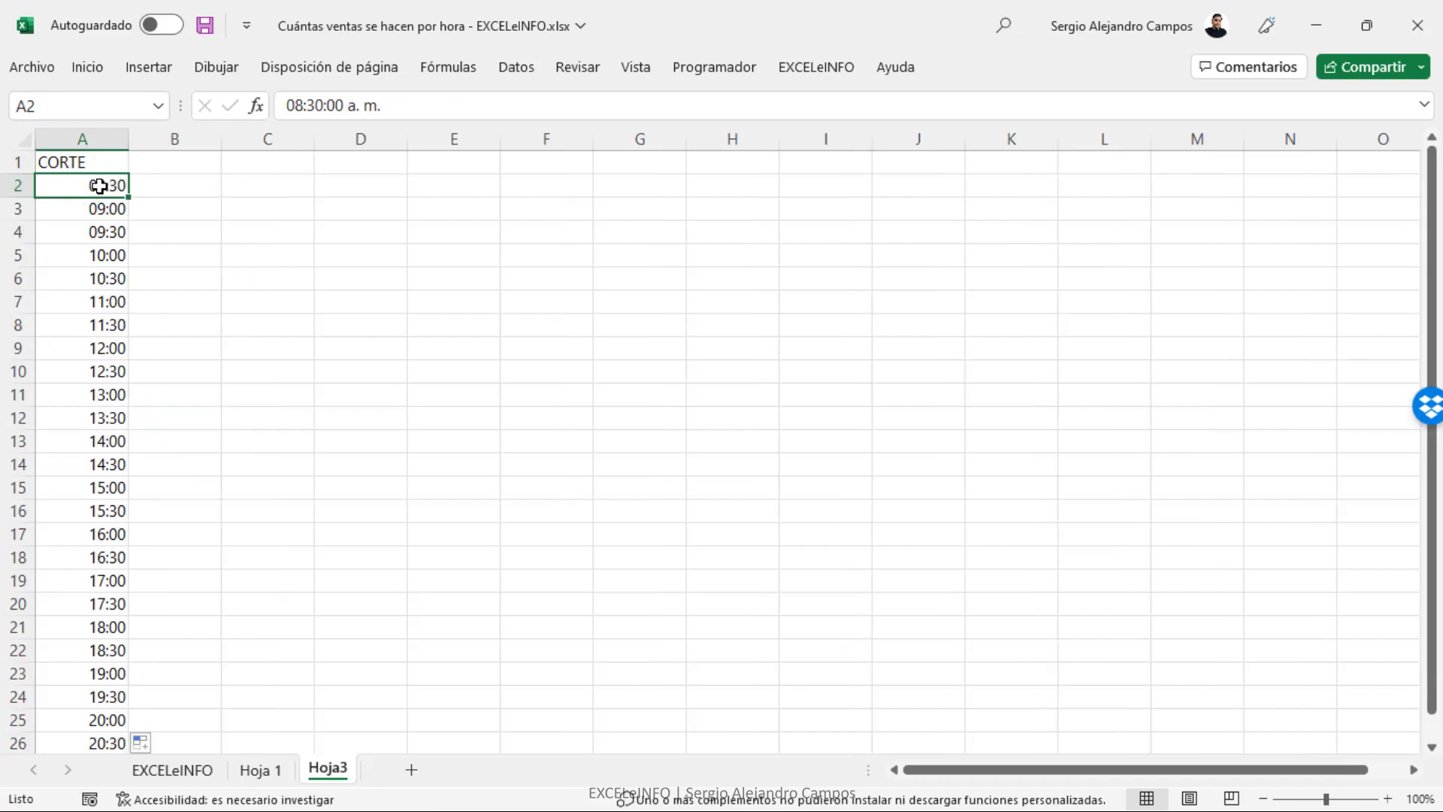
{"action": "left_click", "coordinate": [97, 205]}
{"action": "left_click", "coordinate": [96, 228]}
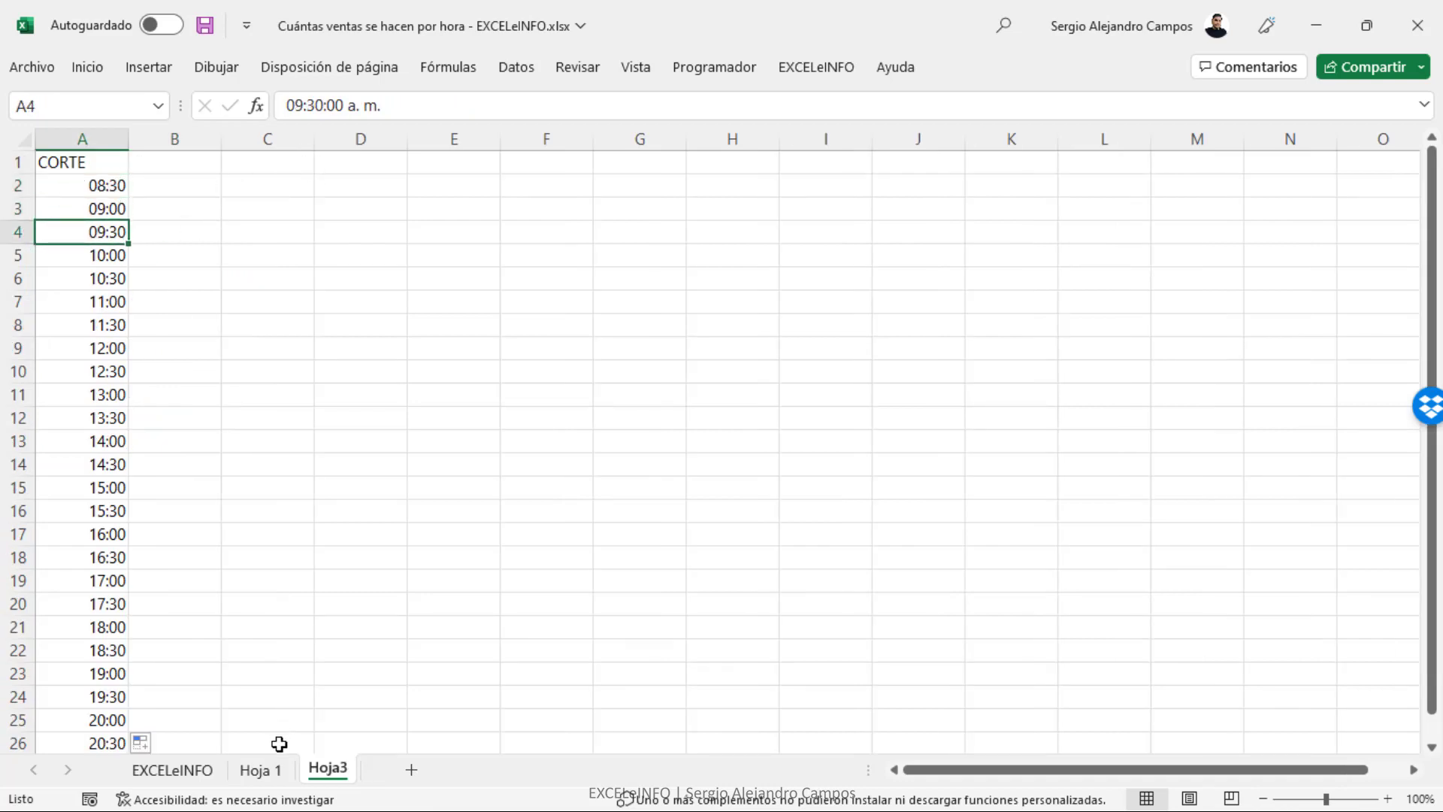
{"action": "left_click", "coordinate": [263, 772]}
{"action": "left_click", "coordinate": [329, 252]}
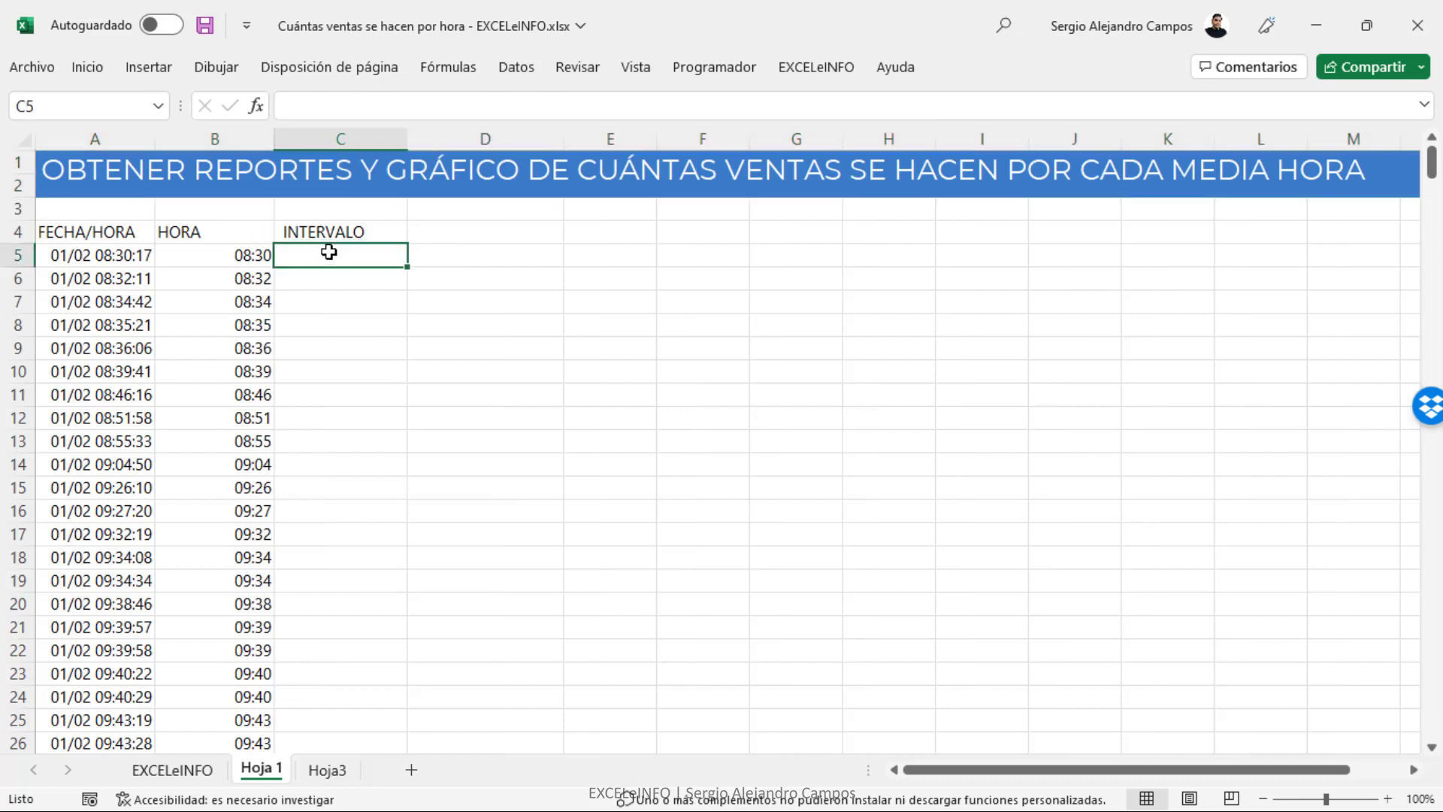
{"action": "left_click", "coordinate": [240, 252]}
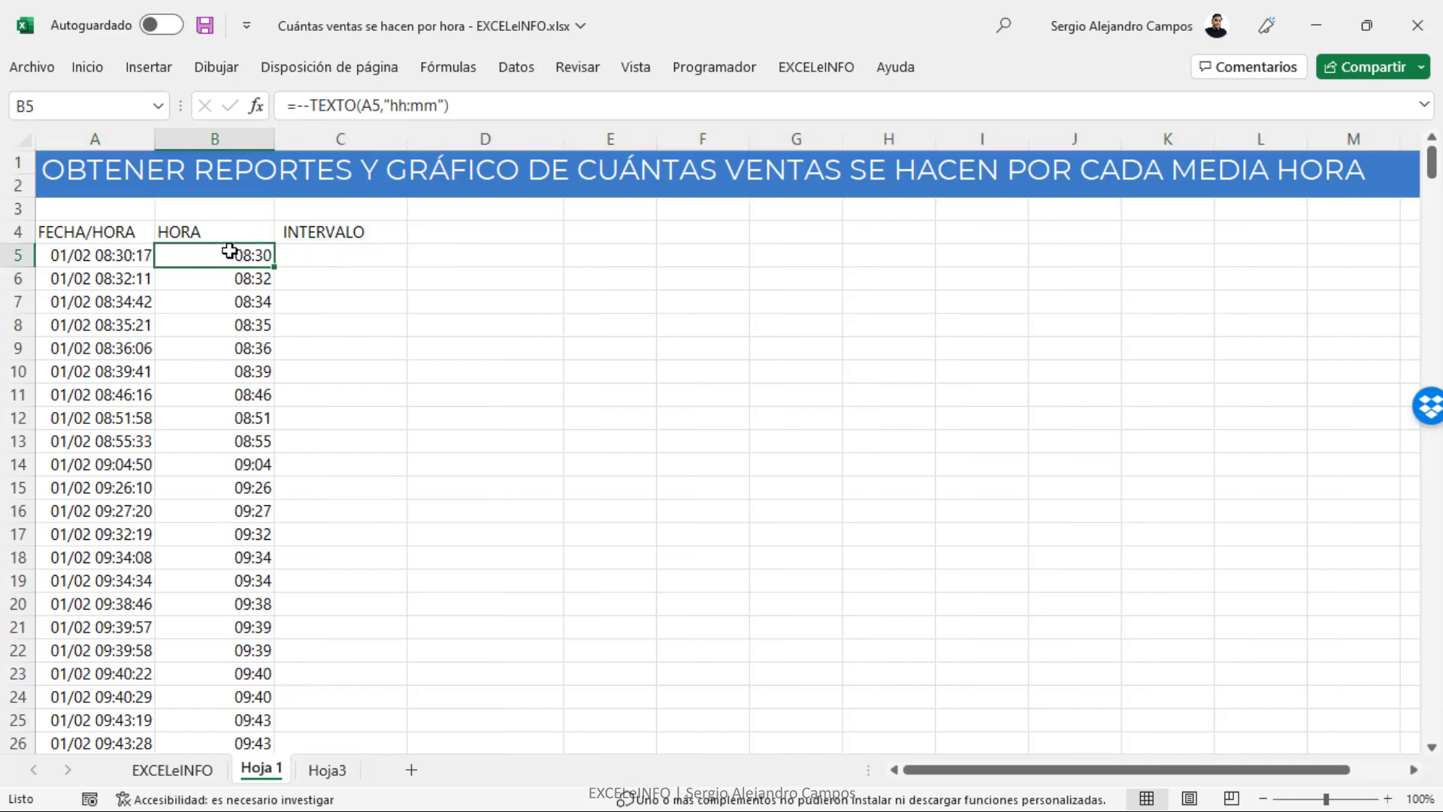
{"action": "left_click", "coordinate": [378, 261]}
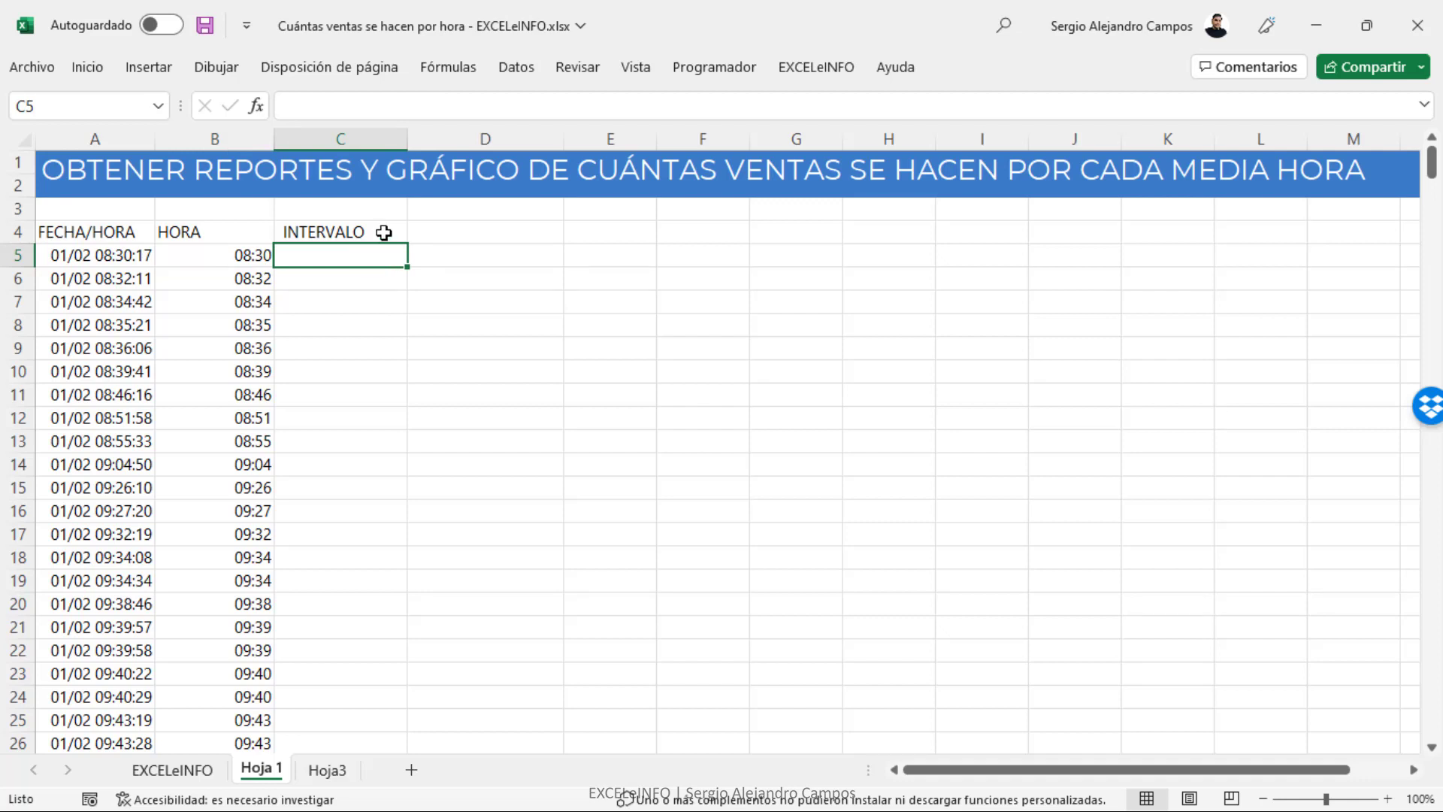
{"action": "left_click", "coordinate": [228, 281]}
{"action": "left_click", "coordinate": [329, 768]}
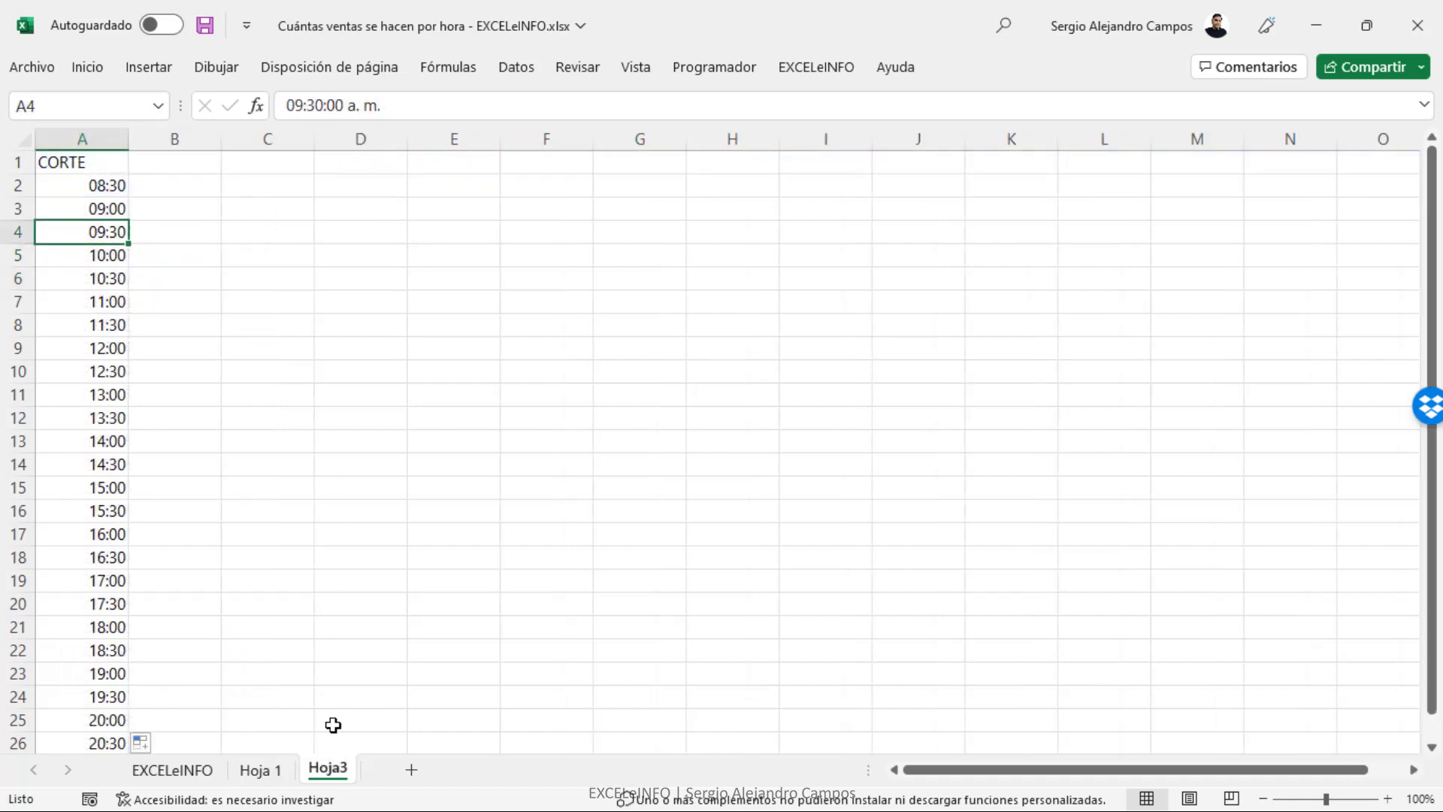
{"action": "left_click_drag", "start_coordinate": [88, 186], "coordinate": [93, 230]}
{"action": "left_click", "coordinate": [96, 188]}
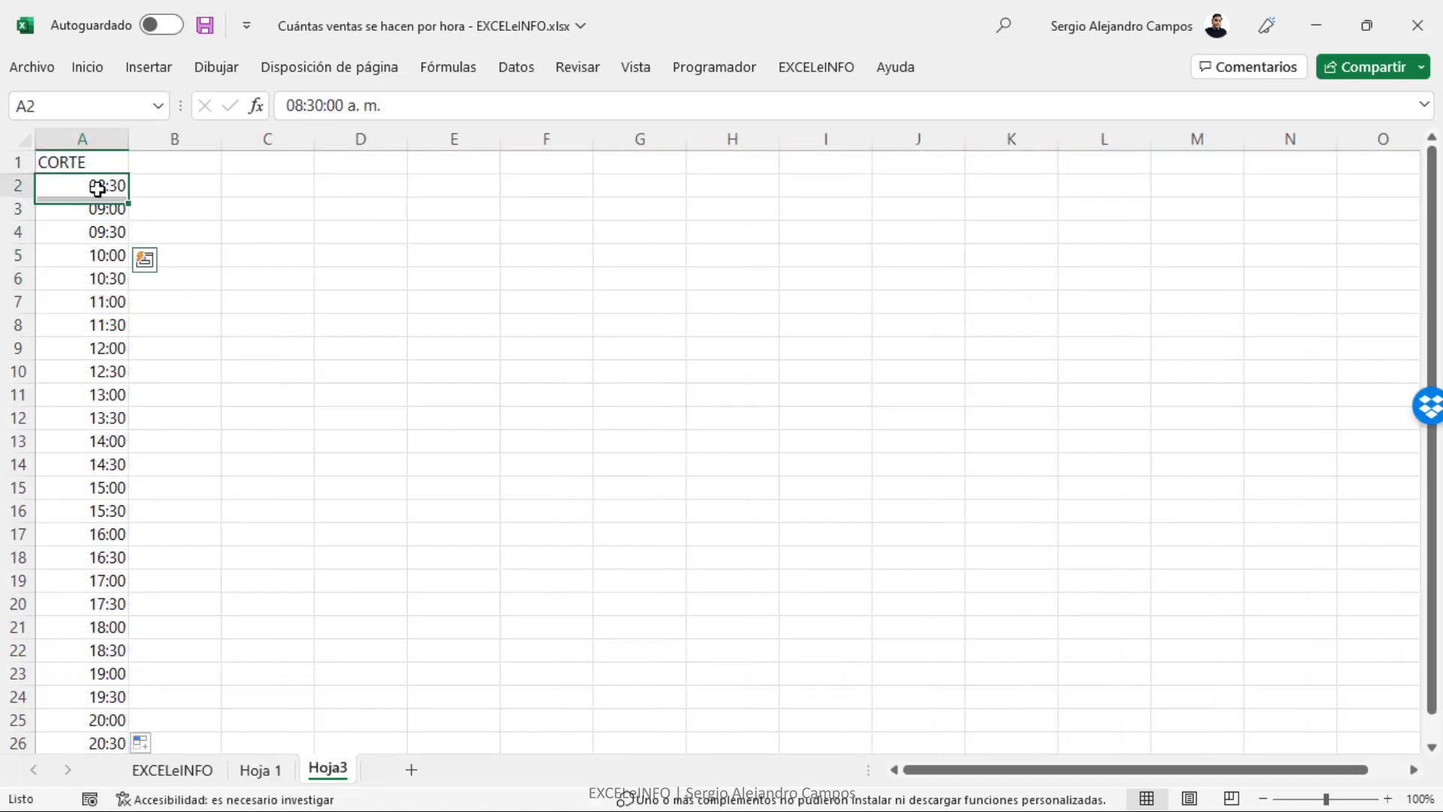
{"action": "left_click", "coordinate": [100, 159]}
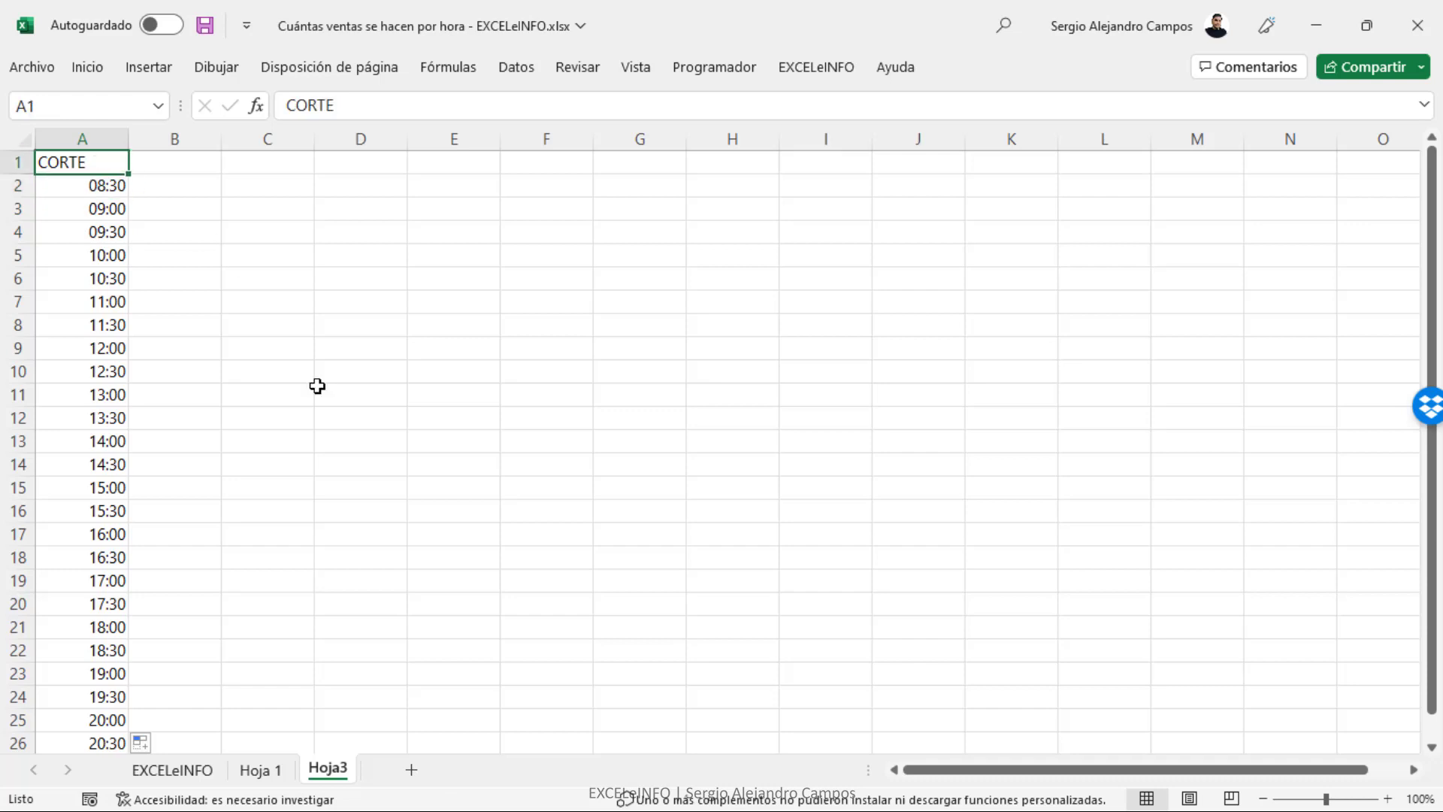
{"action": "left_click", "coordinate": [265, 770]}
{"action": "left_click", "coordinate": [377, 258]}
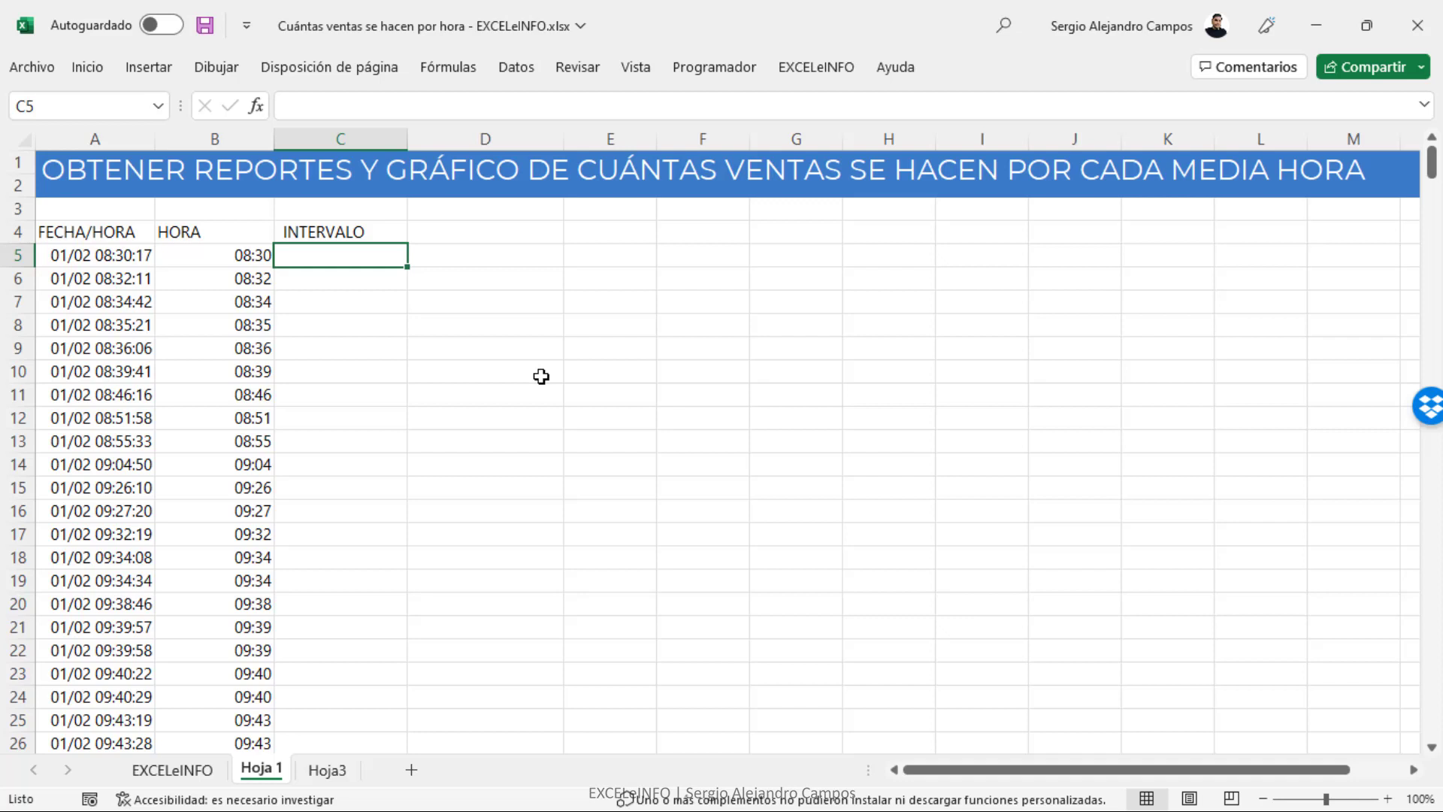
{"action": "left_click", "coordinate": [211, 281]}
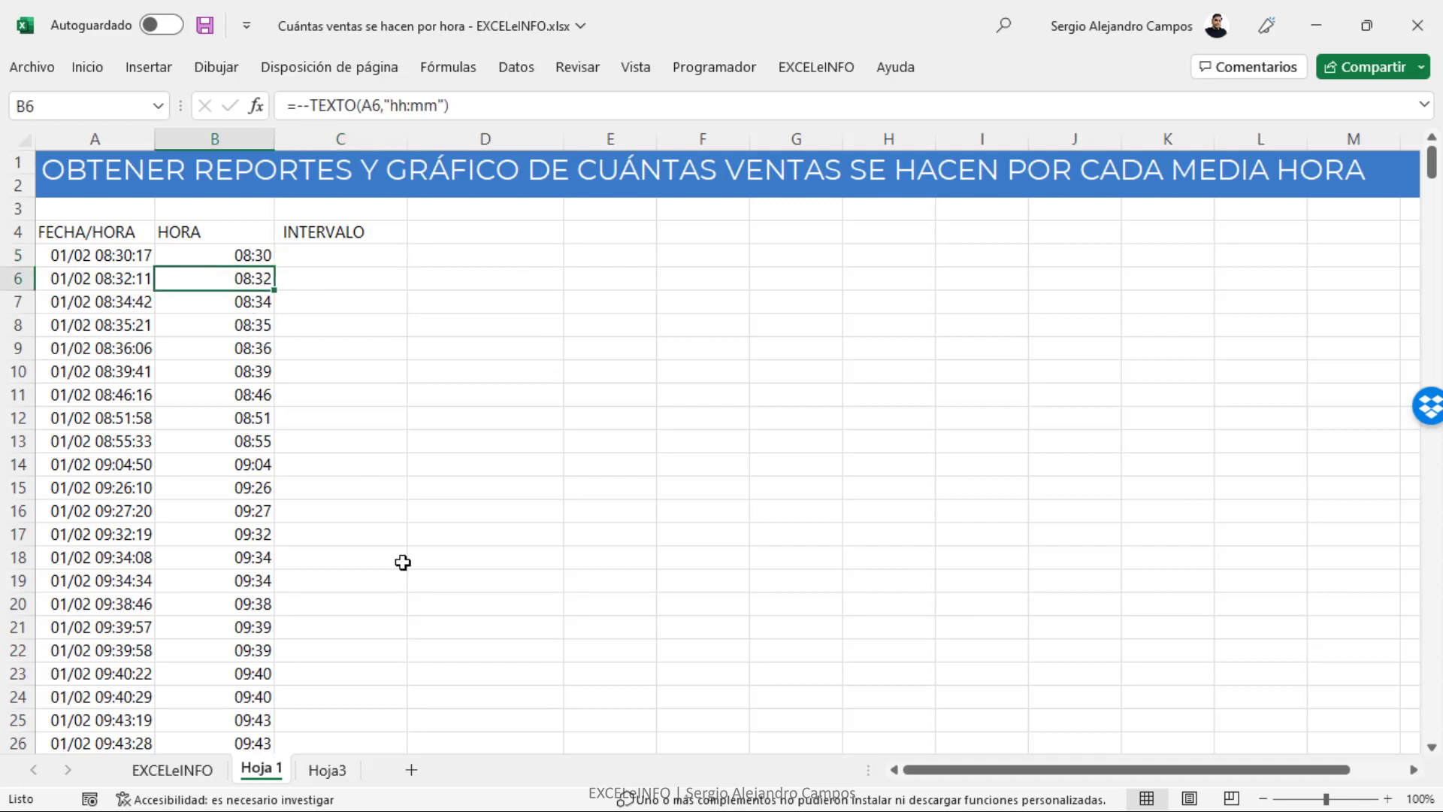
{"action": "left_click", "coordinate": [351, 768]}
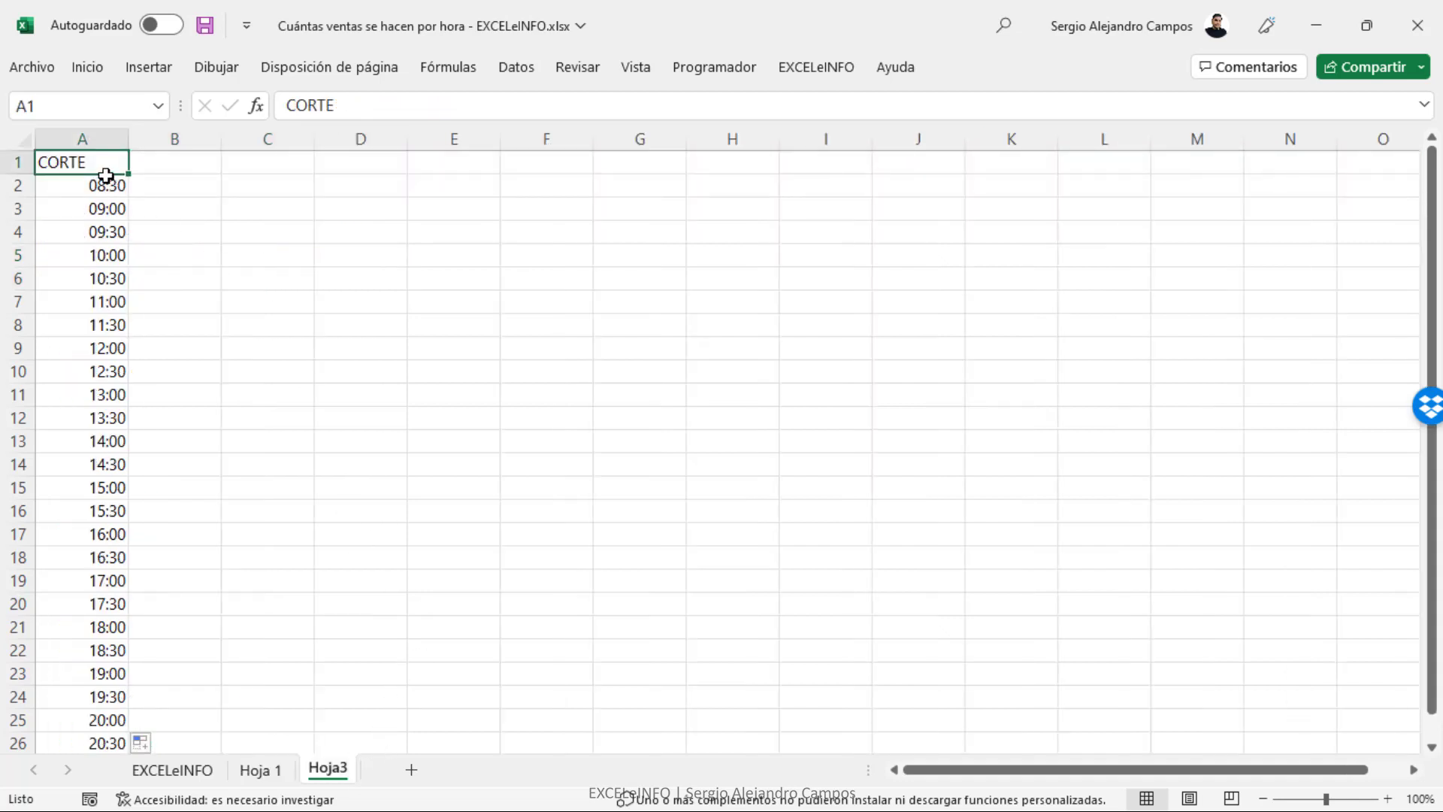
{"action": "left_click_drag", "start_coordinate": [106, 185], "coordinate": [120, 696]}
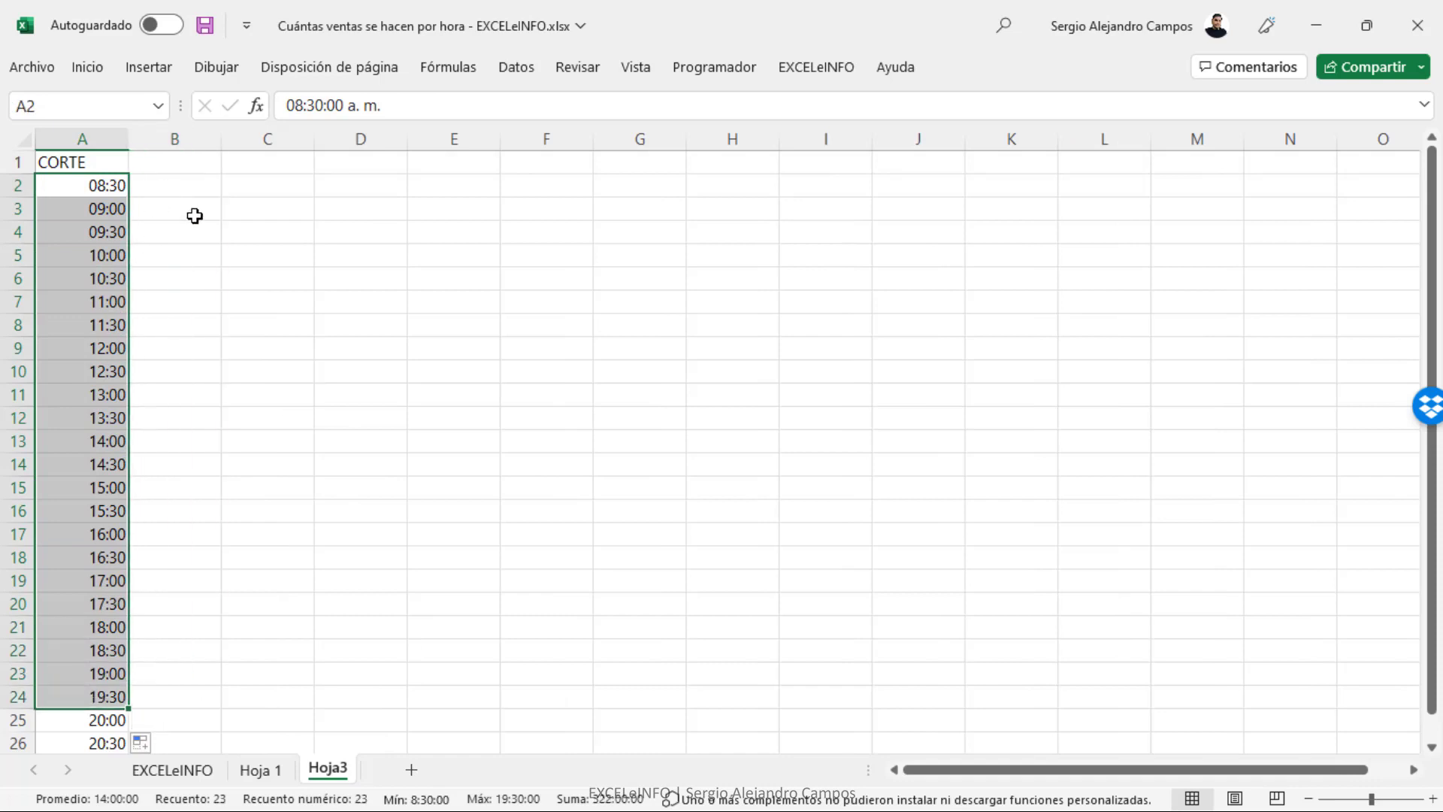
{"action": "left_click", "coordinate": [106, 188]}
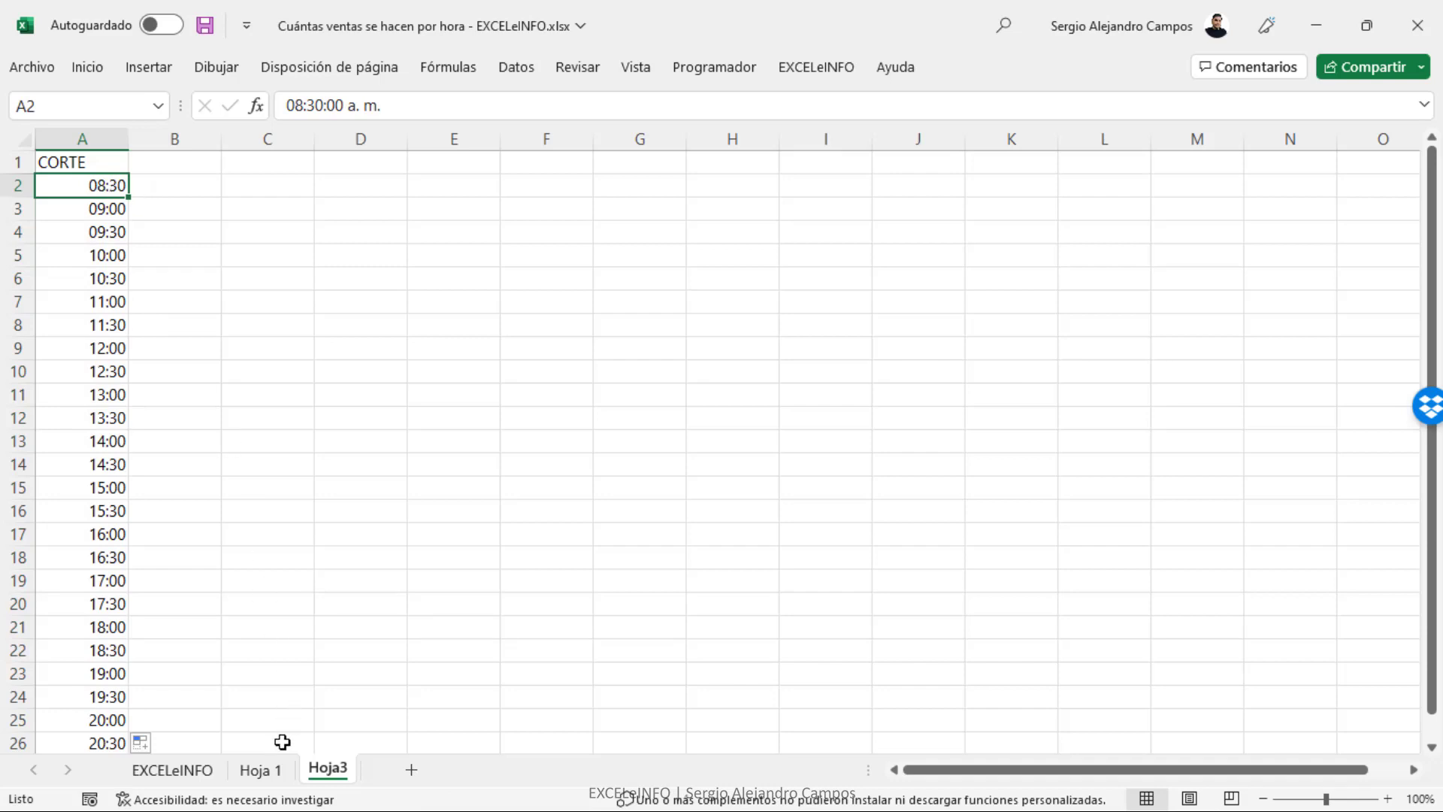
{"action": "left_click", "coordinate": [260, 770]}
{"action": "left_click", "coordinate": [365, 256]}
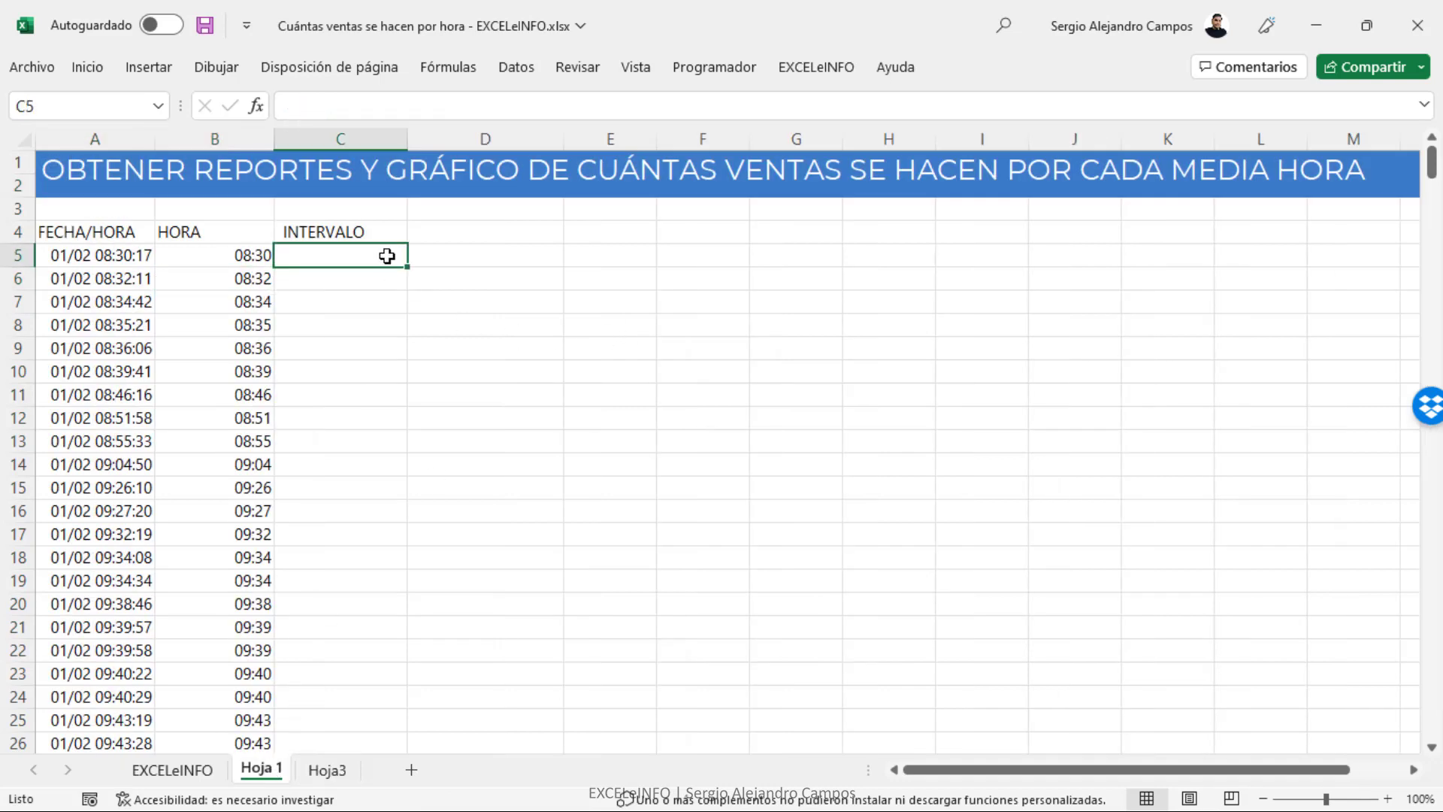
Step: Enter =BUSCARV(B5,Hoja3!$A$2:$A$26,1,1) in C5
{"action": "type", "text": "=BU"}
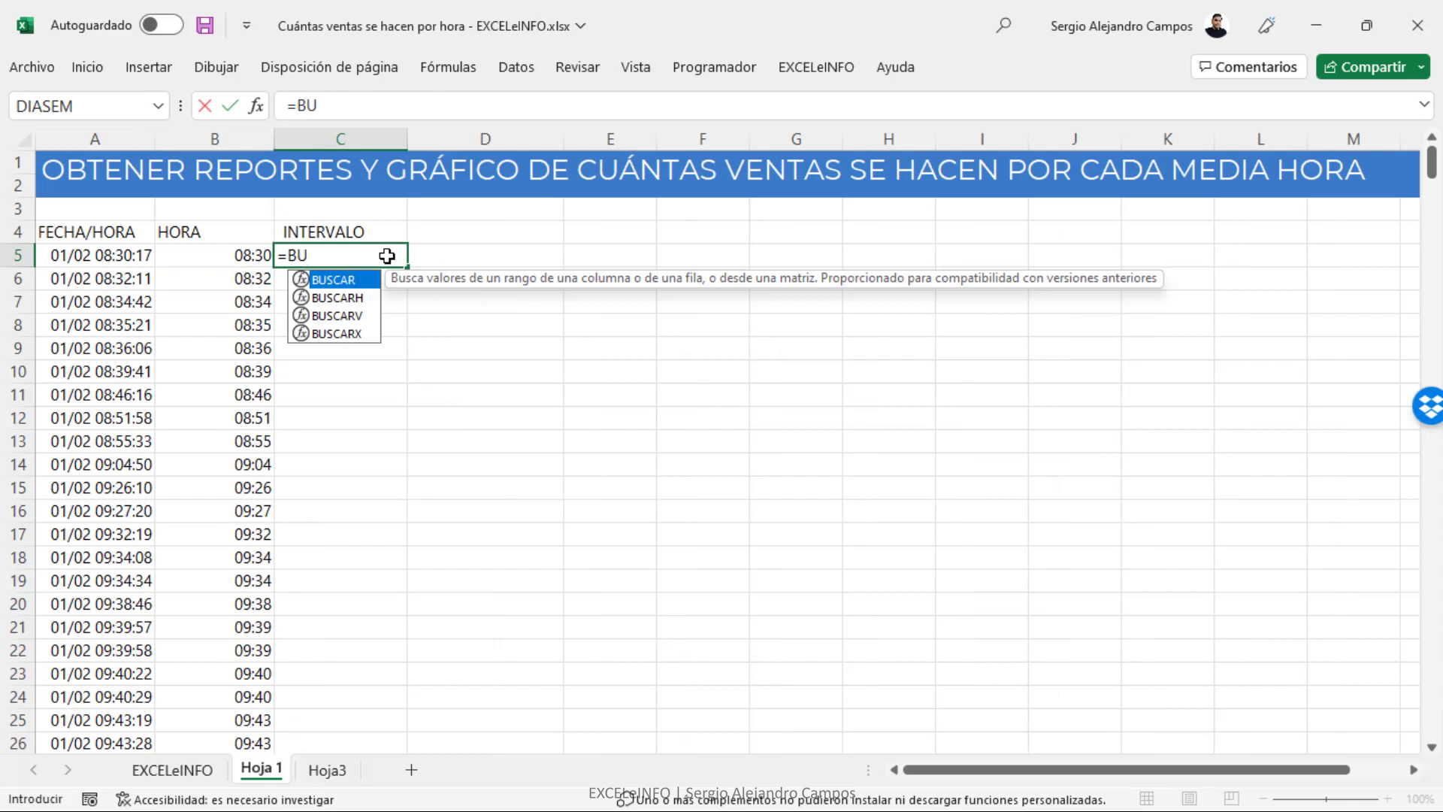
{"action": "key", "text": "Down"}
{"action": "key", "text": "Down"}
{"action": "key", "text": "Tab"}
{"action": "key", "text": "Left"}
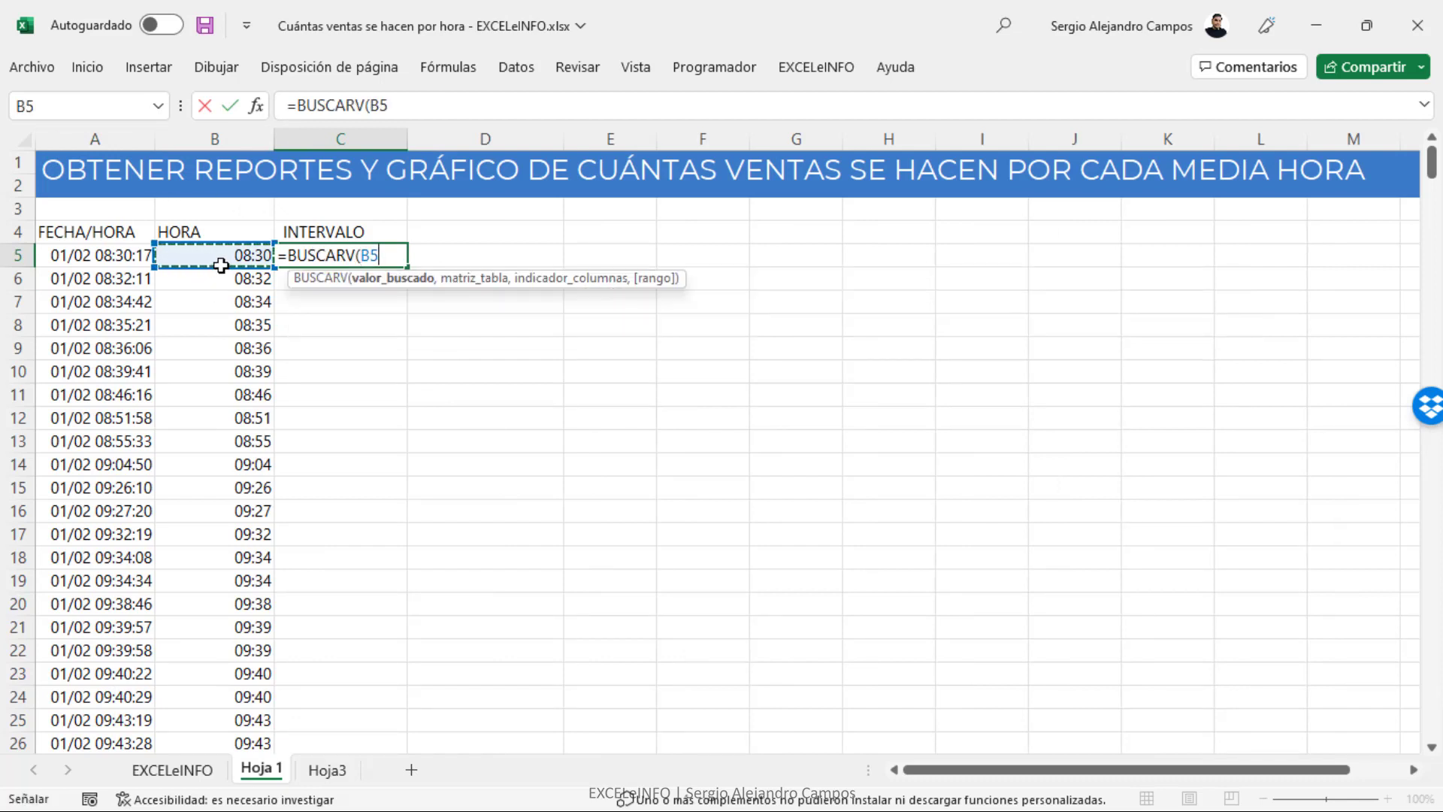
{"action": "type", "text": ","}
{"action": "left_click", "coordinate": [331, 768]}
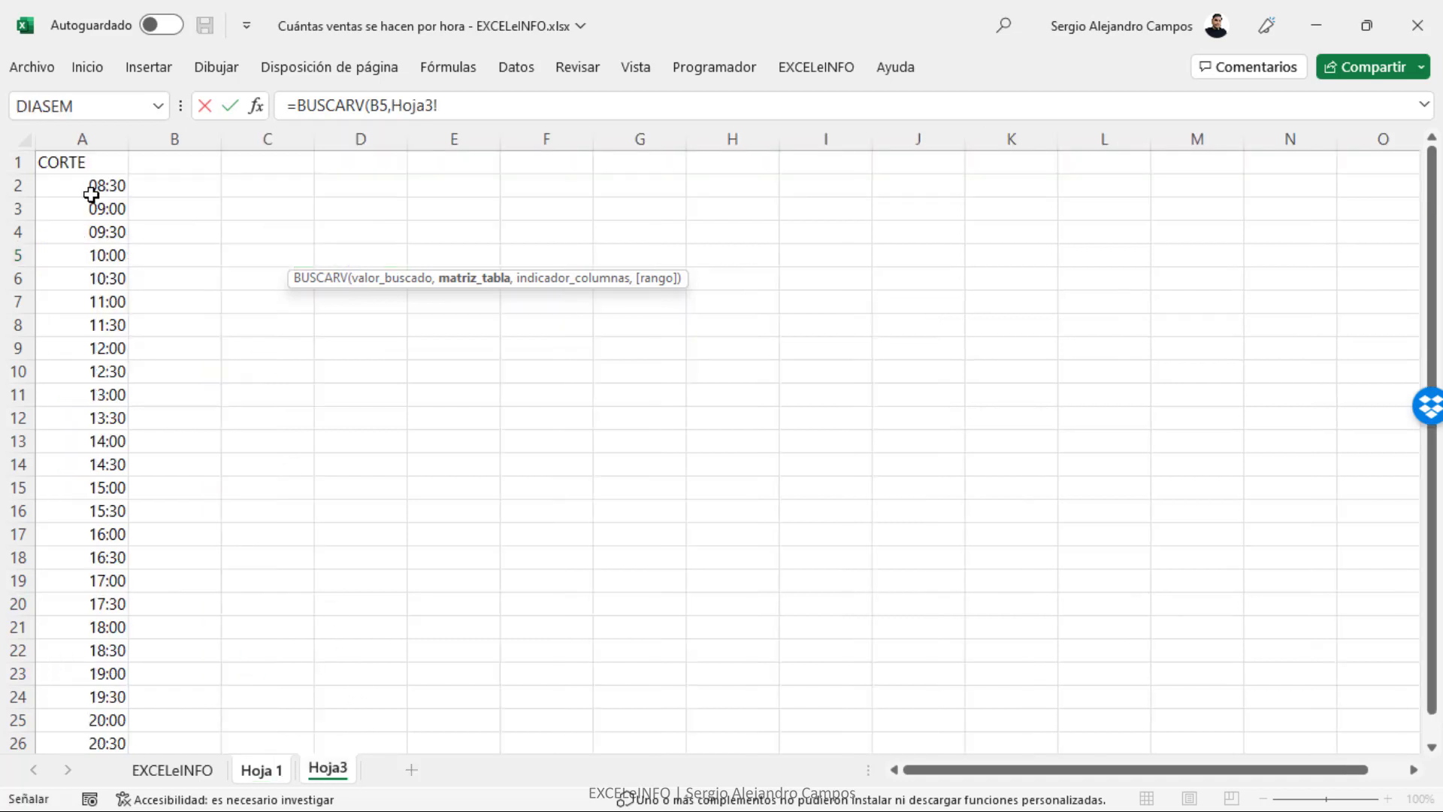
{"action": "left_click", "coordinate": [93, 185]}
{"action": "key", "text": "ctrl+shift+Down"}
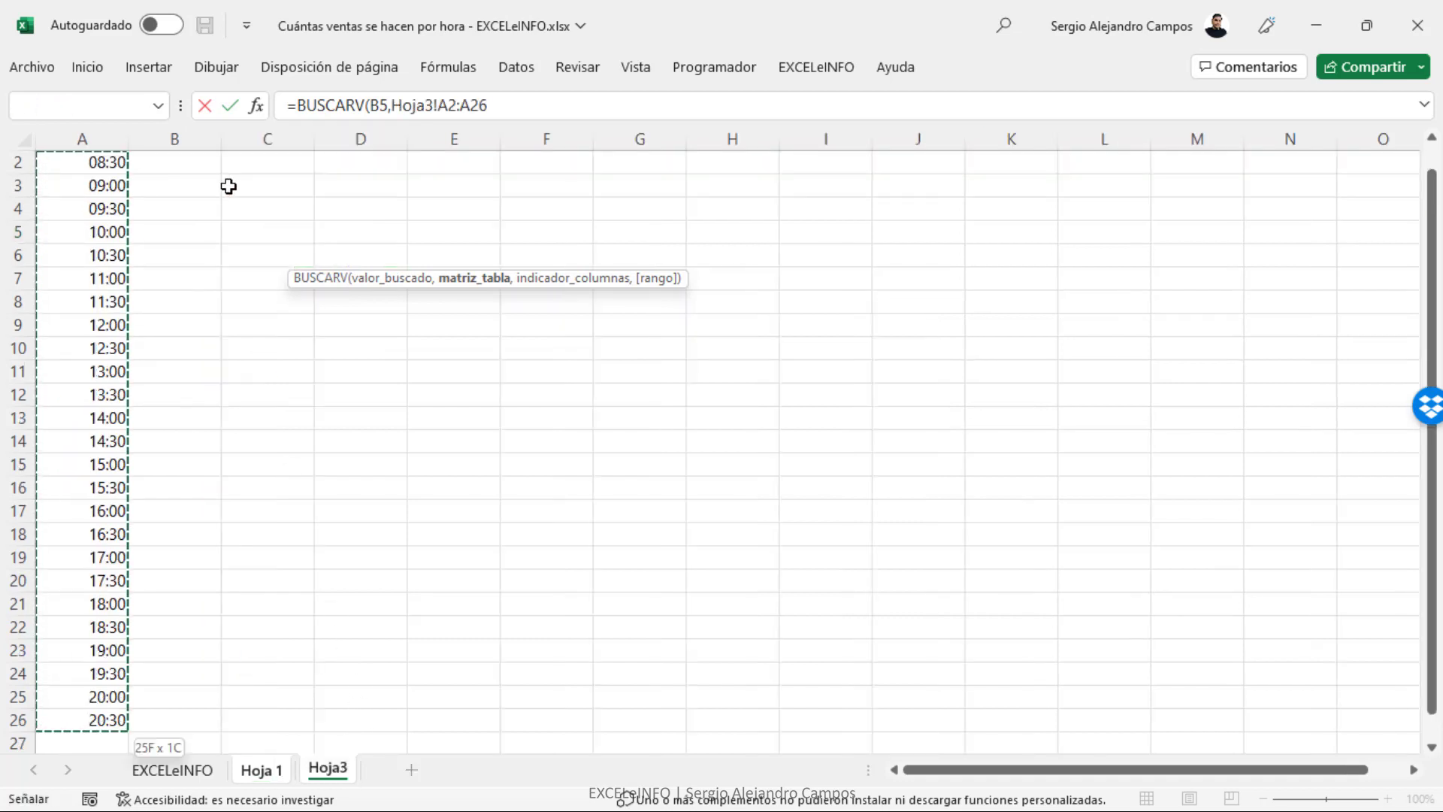
{"action": "key", "text": "F4"}
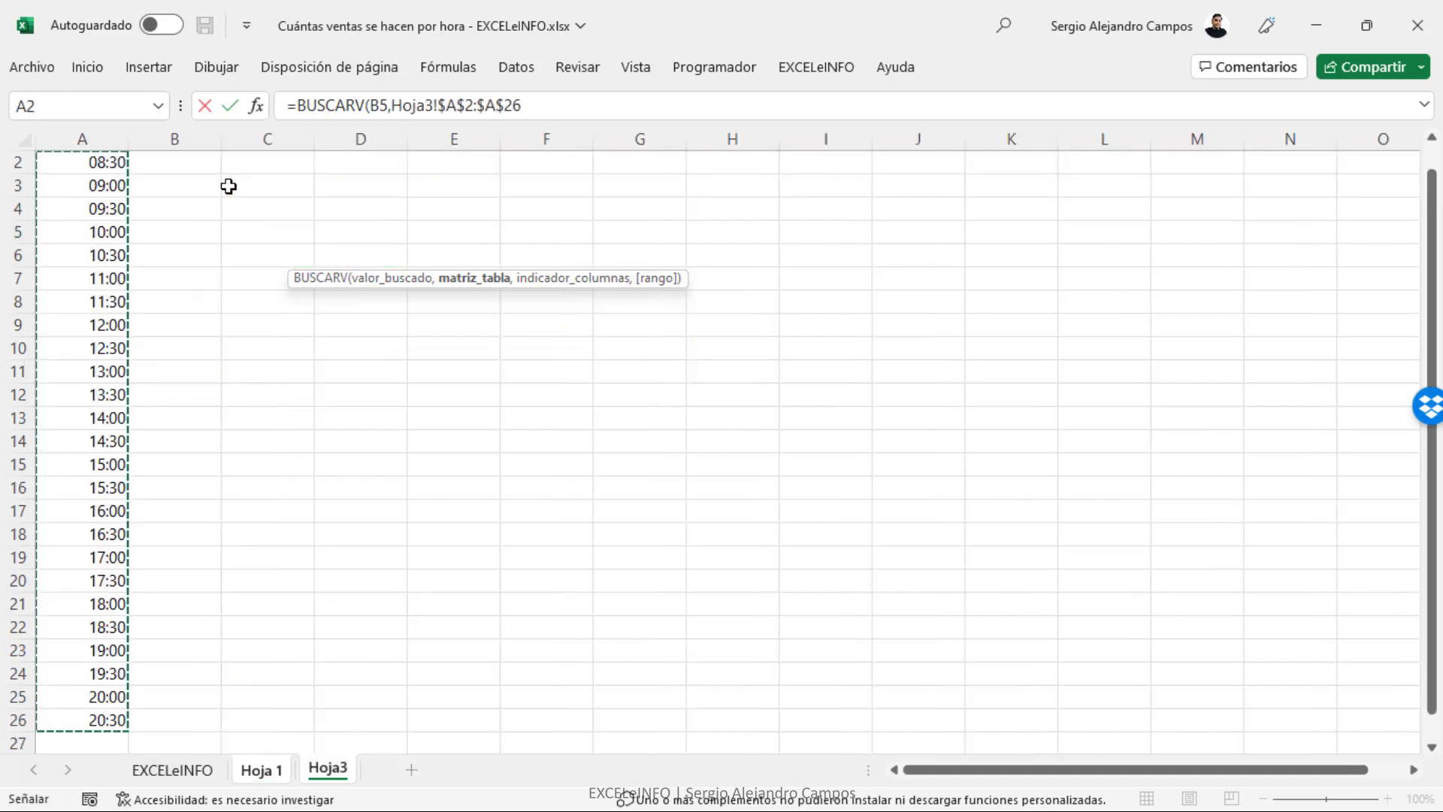
{"action": "type", "text": ",1"}
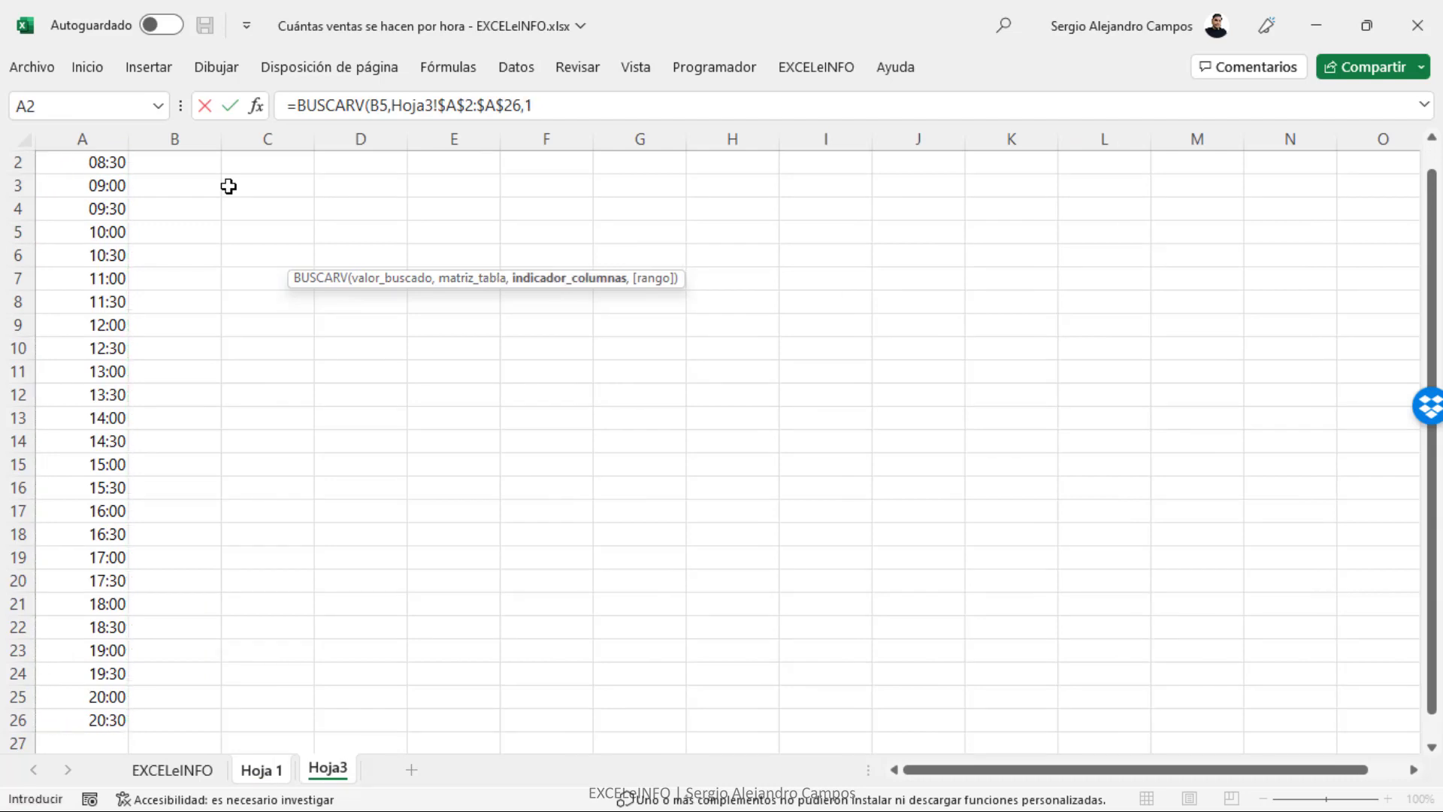
{"action": "scroll", "coordinate": [229, 187], "scroll_direction": "up", "scroll_amount": 1}
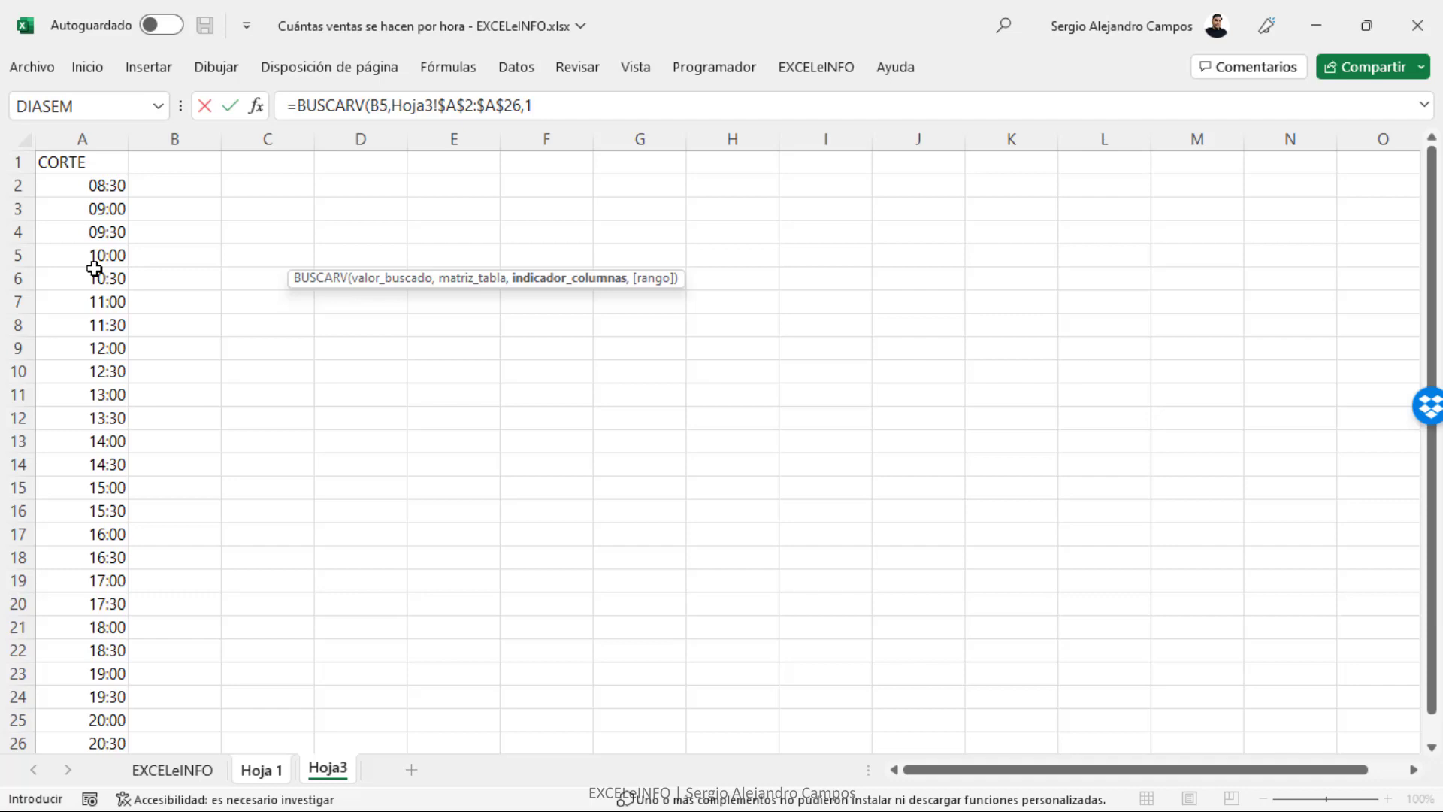
{"action": "type", "text": ",1"}
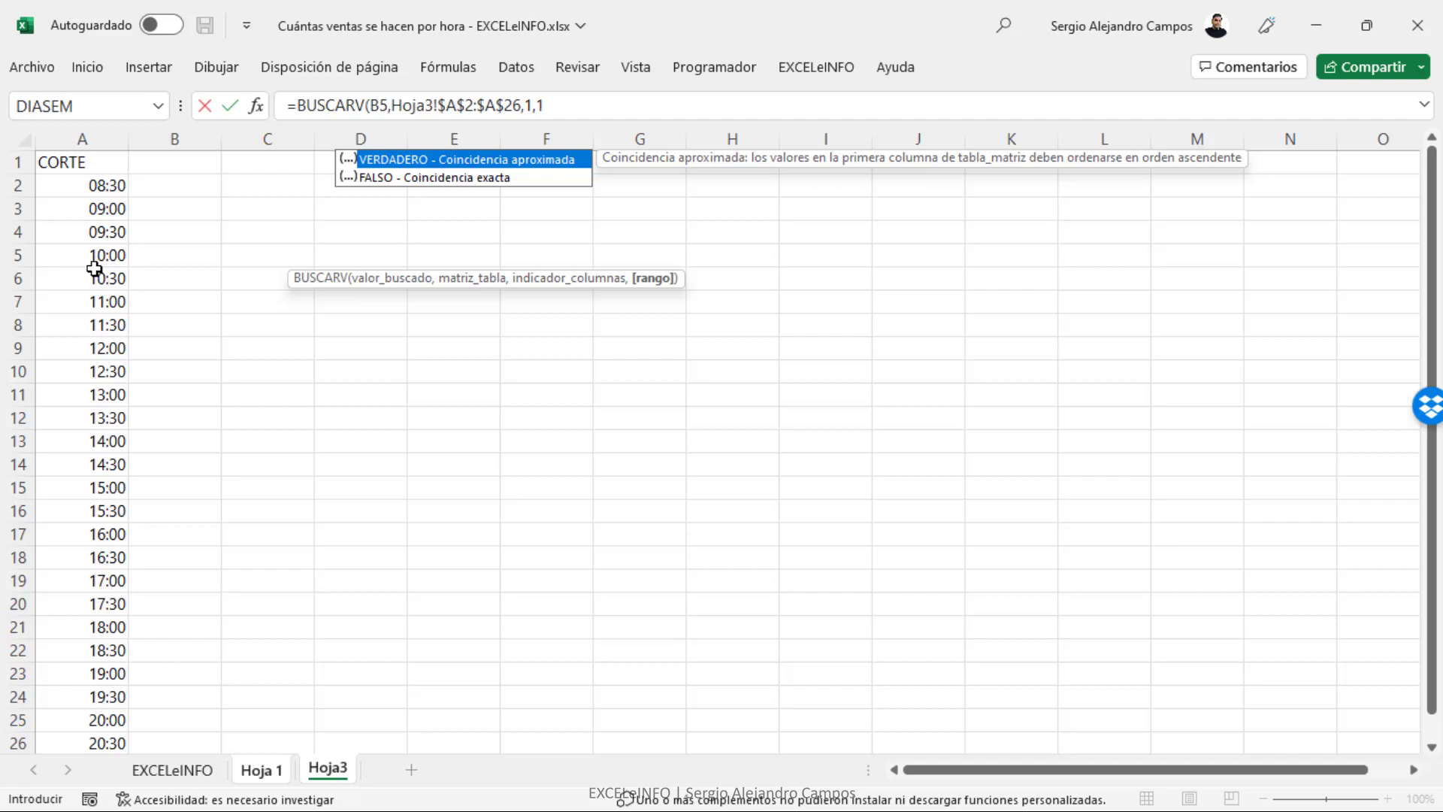
{"action": "type", "text": ")"}
{"action": "key", "text": "Return"}
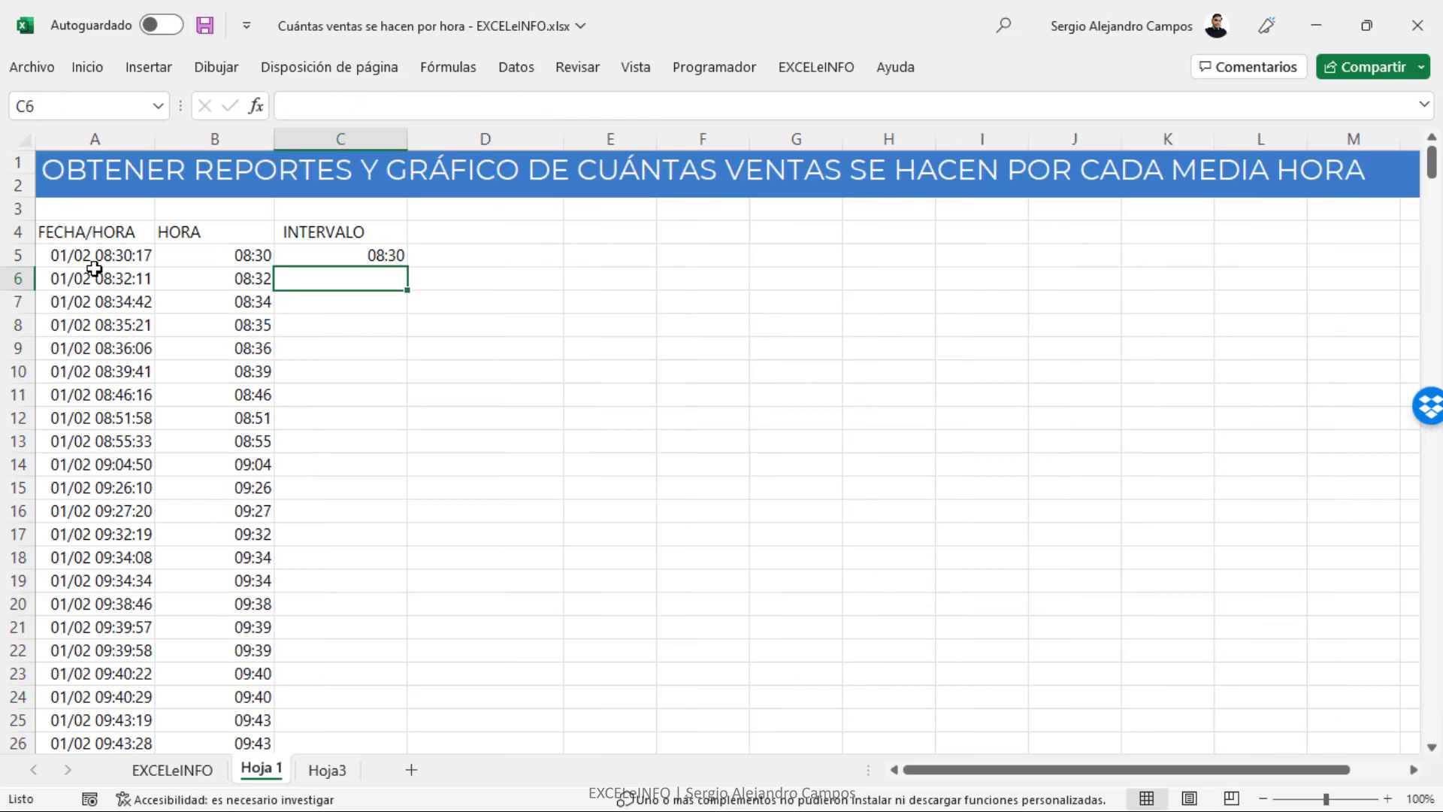
Step: Fill the lookup down the INTERVALO column and compare C5:C13 with the HORA times
{"action": "key", "text": "Up"}
{"action": "double_click", "coordinate": [406, 267]}
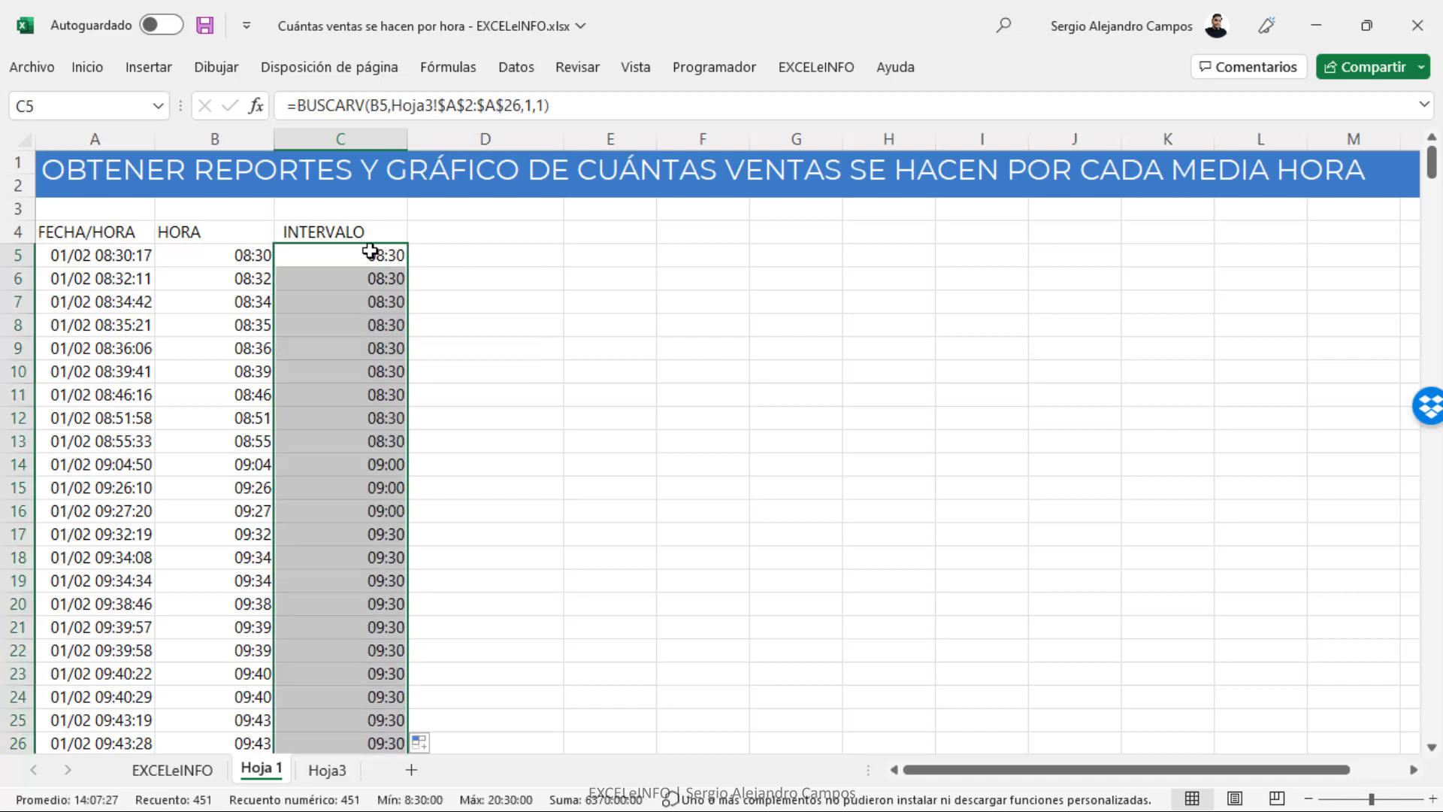
{"action": "left_click_drag", "start_coordinate": [370, 251], "coordinate": [355, 448]}
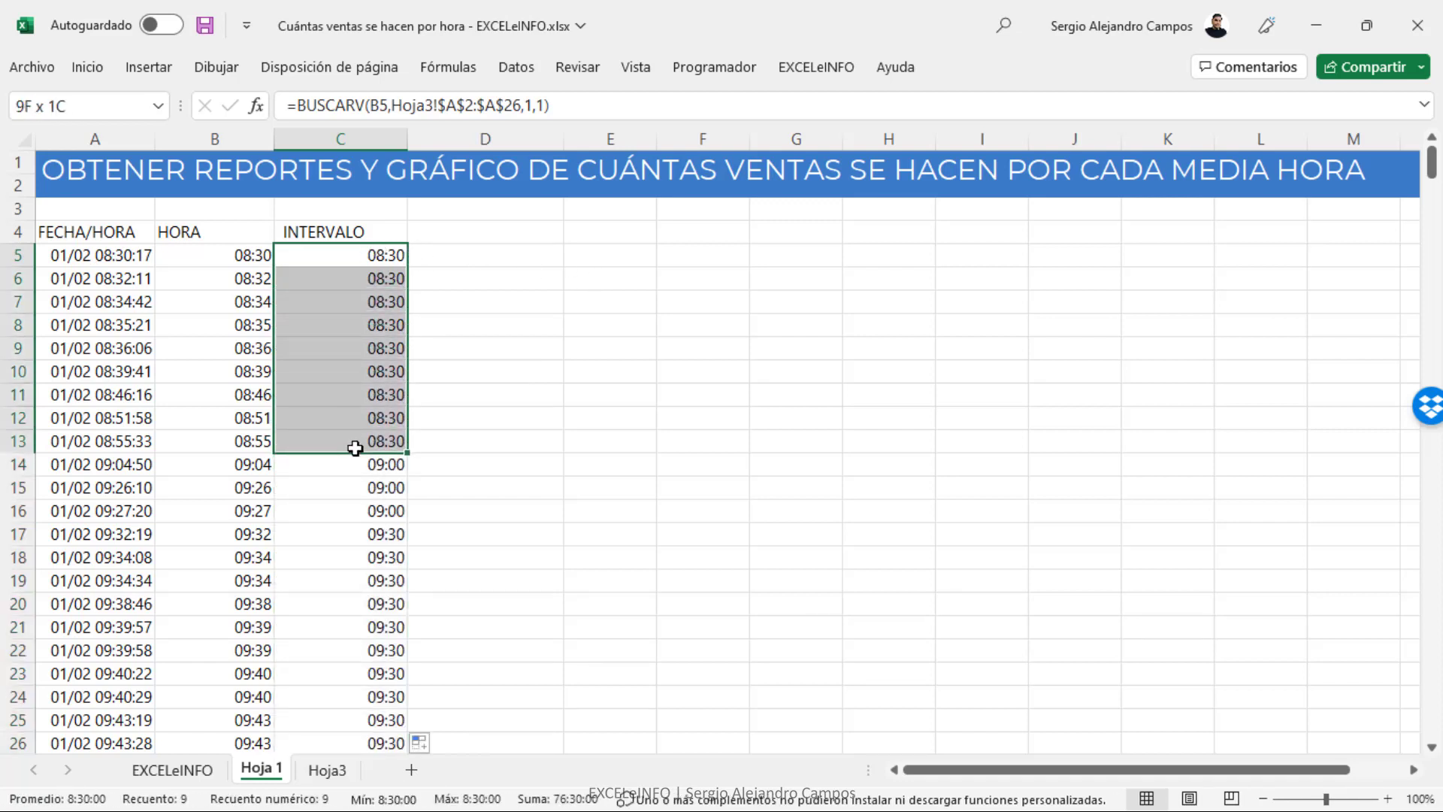
{"action": "left_click_drag", "start_coordinate": [355, 448], "coordinate": [259, 445]}
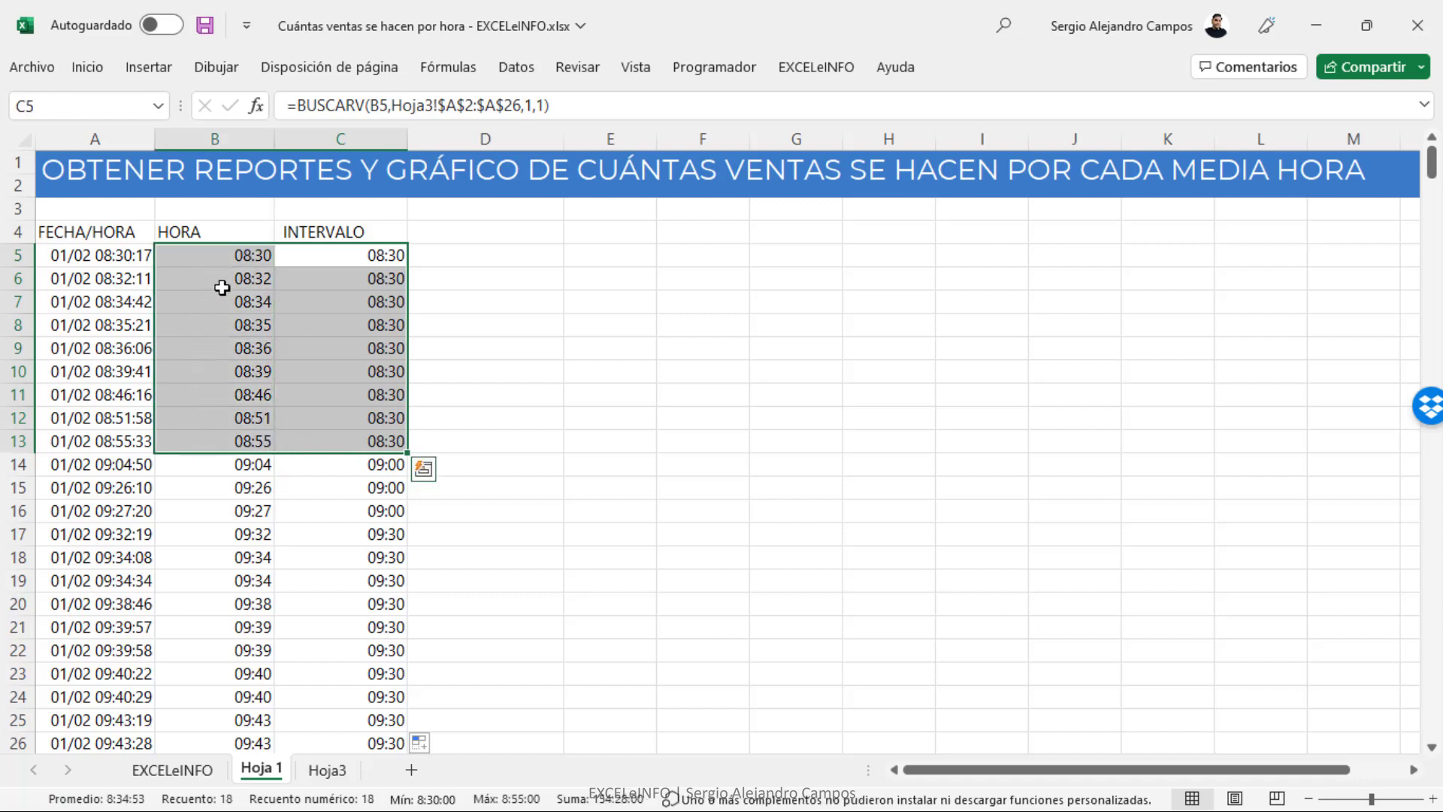
{"action": "left_click", "coordinate": [366, 235]}
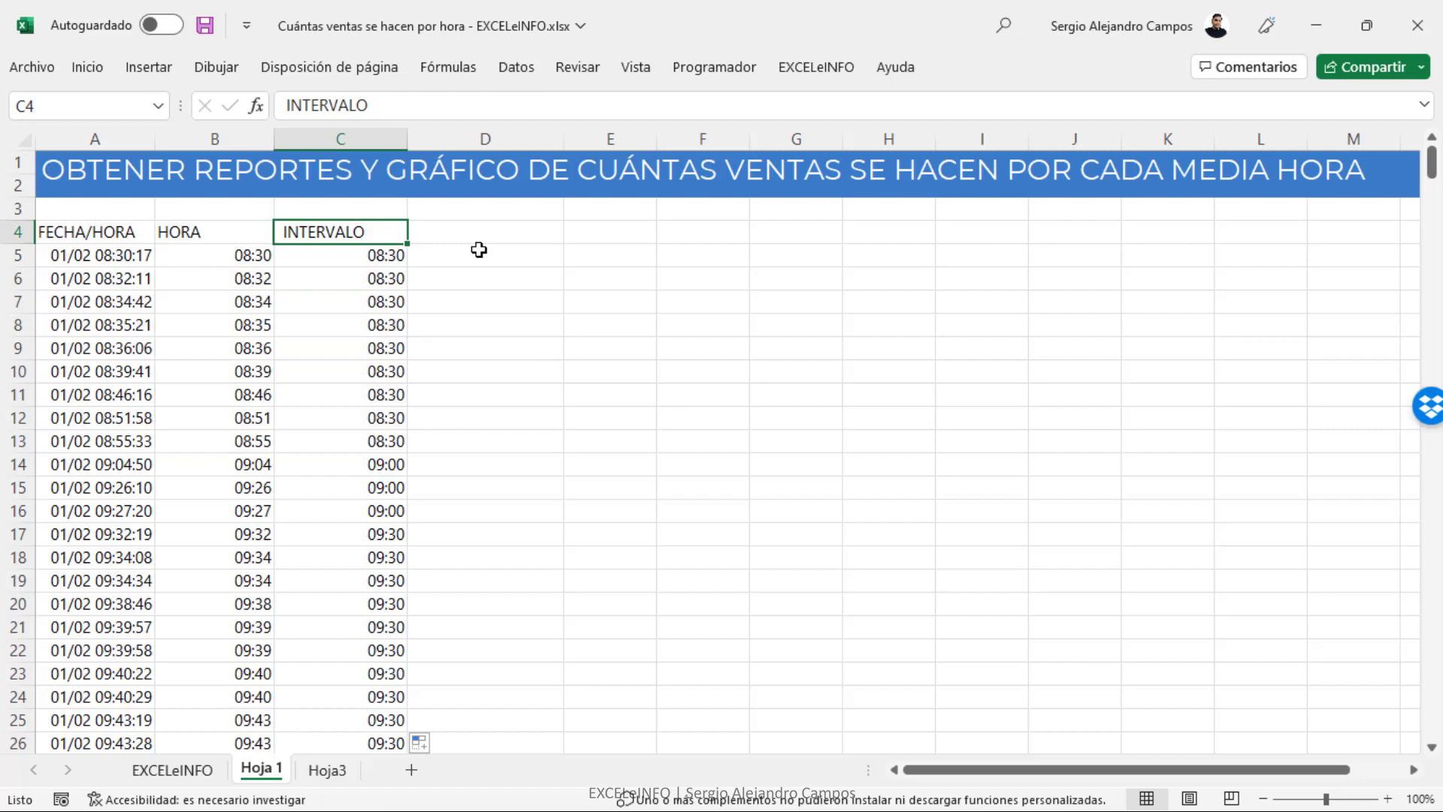
Step: Turn on AutoFilter for the headers, review INTERVALO values up to 20:30, and select column C
{"action": "key", "text": "ctrl+shift+l"}
{"action": "left_click", "coordinate": [396, 234]}
{"action": "scroll", "coordinate": [224, 511], "scroll_direction": "down", "scroll_amount": 5}
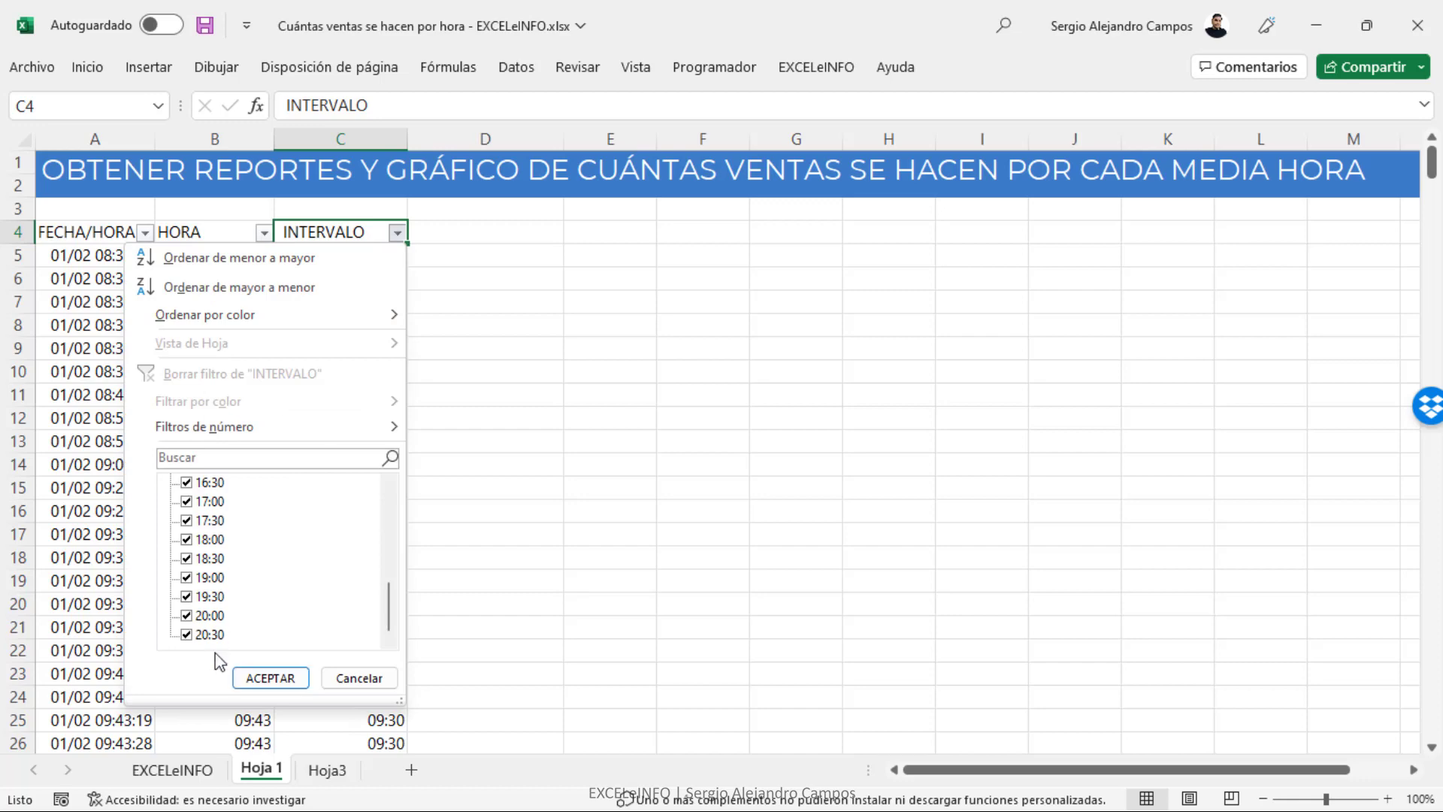
{"action": "key", "text": "Escape"}
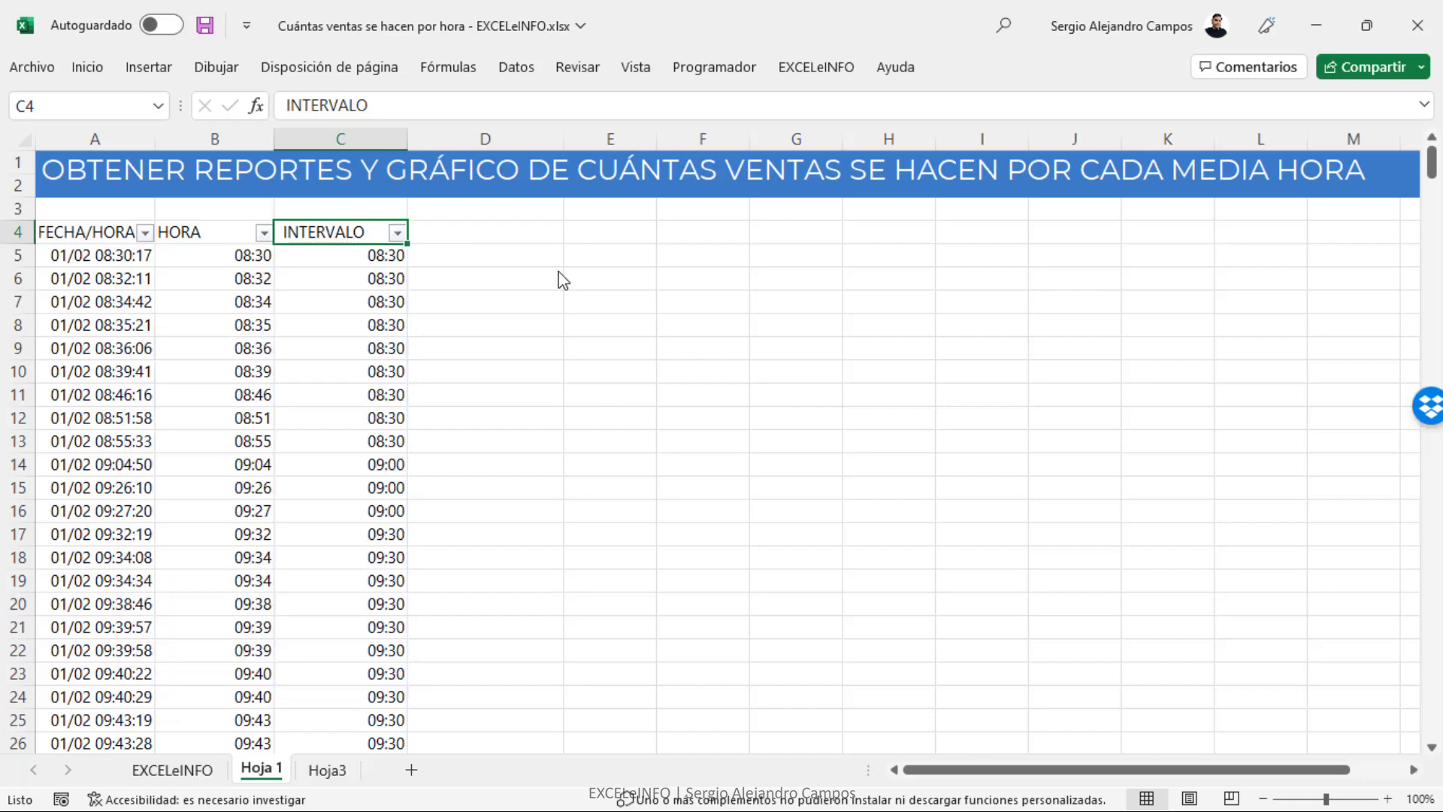
{"action": "key", "text": "ctrl+shift+Down"}
{"action": "scroll", "coordinate": [558, 270], "scroll_direction": "up", "scroll_amount": 20}
{"action": "scroll", "coordinate": [558, 271], "scroll_direction": "up", "scroll_amount": 20}
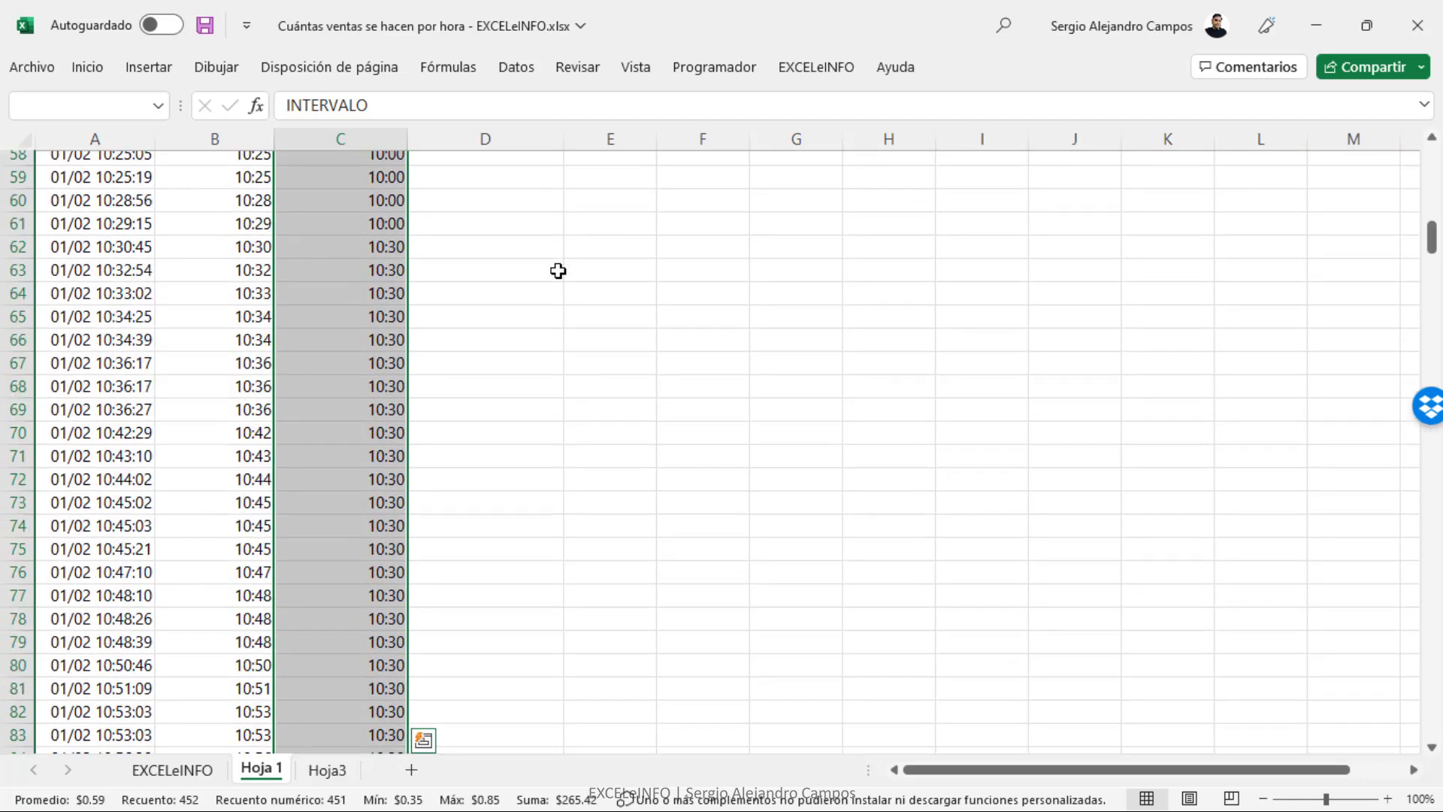
{"action": "scroll", "coordinate": [558, 271], "scroll_direction": "up", "scroll_amount": 19}
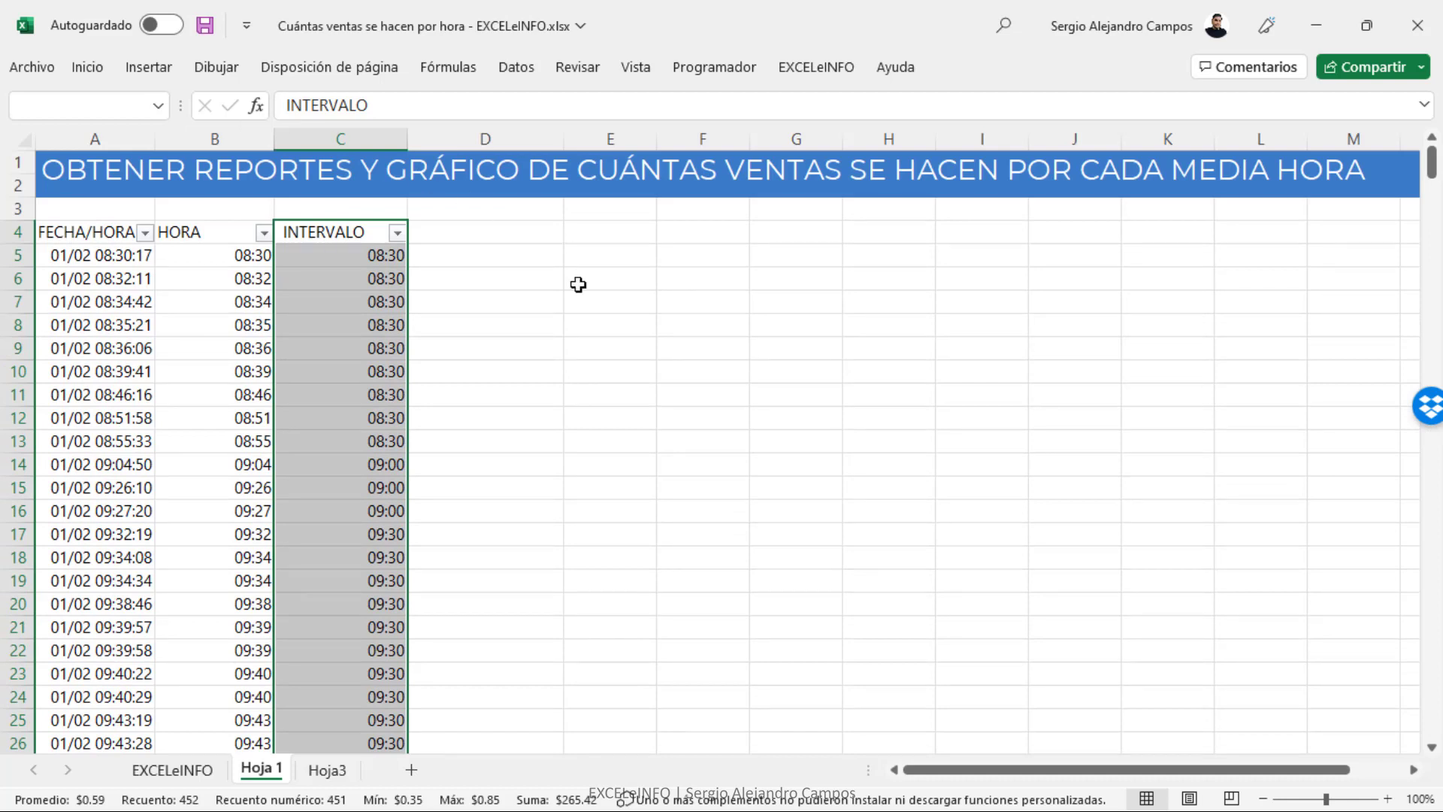
Step: Insert a pivot table on a new sheet with INTERVALO as rows and as a count value
{"action": "left_click", "coordinate": [141, 69]}
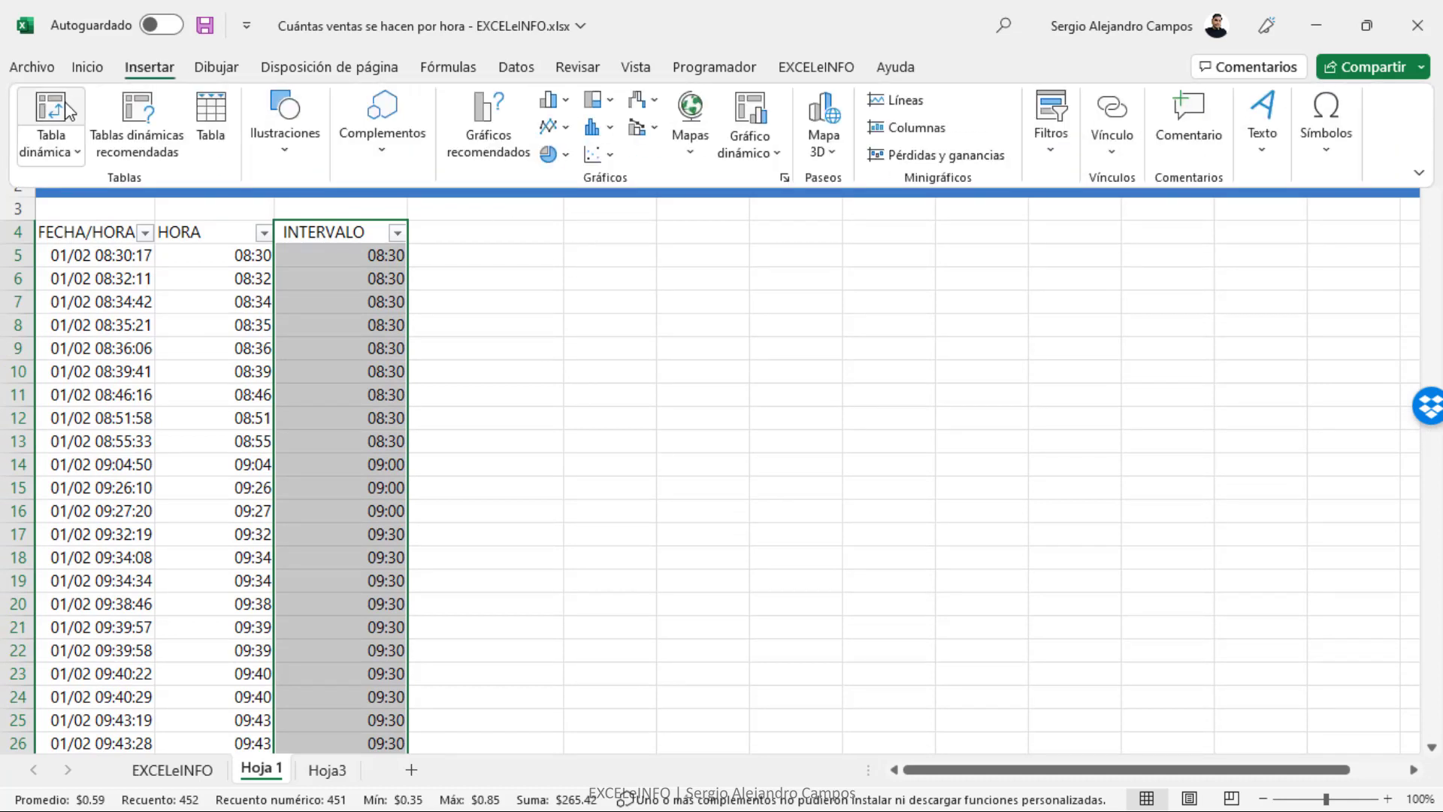
{"action": "left_click", "coordinate": [65, 101]}
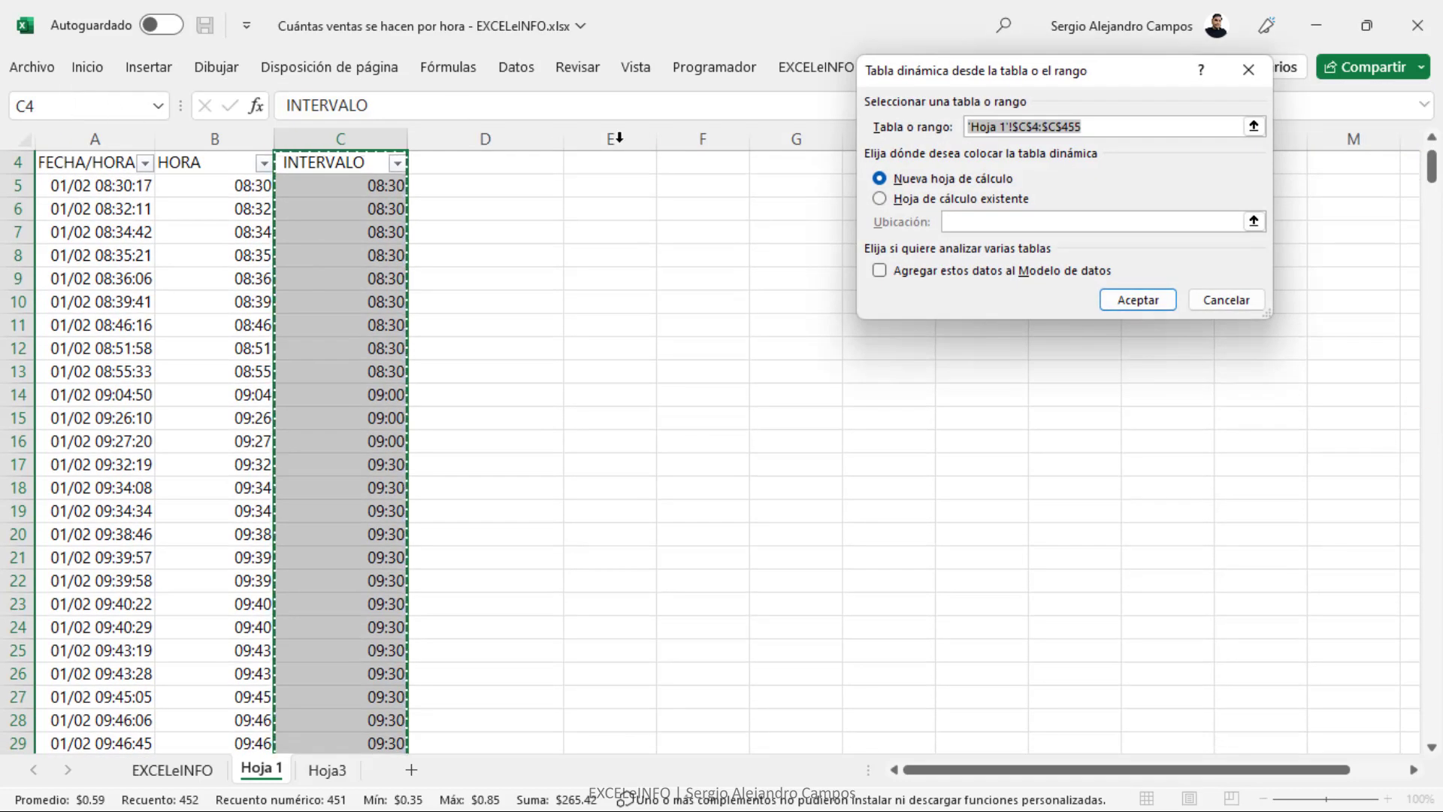
{"action": "left_click", "coordinate": [1118, 299]}
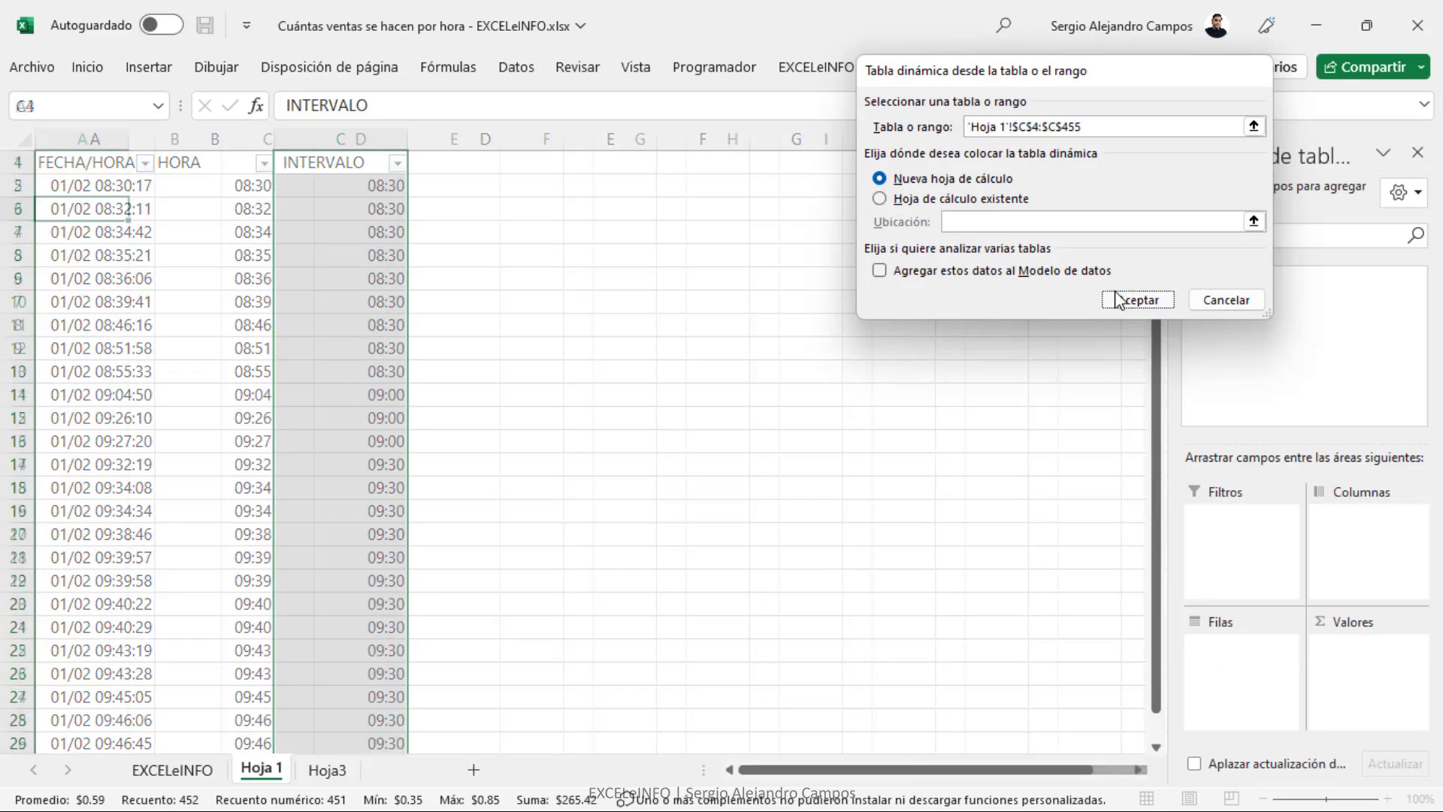
{"action": "left_click_drag", "start_coordinate": [1275, 284], "coordinate": [1247, 653]}
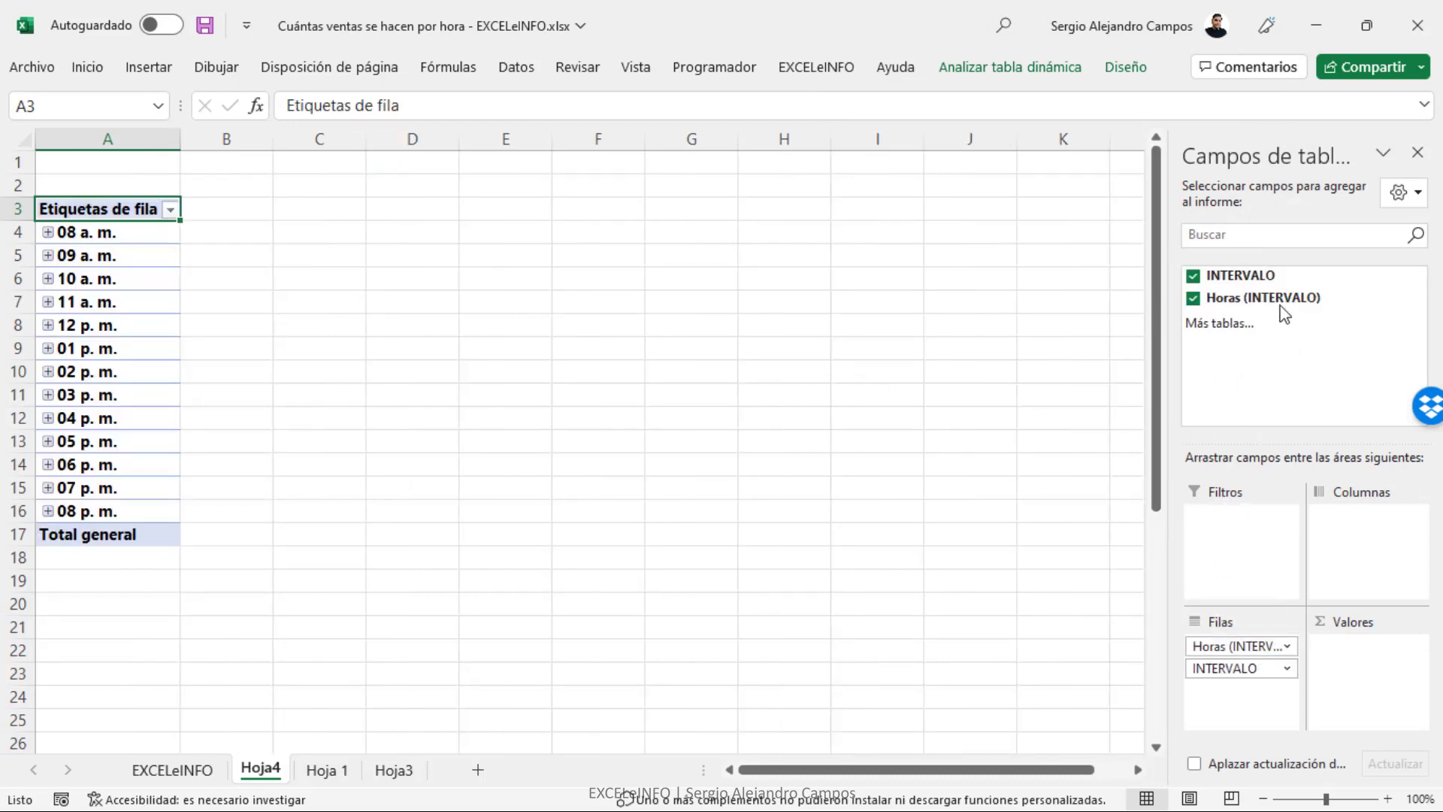
{"action": "left_click_drag", "start_coordinate": [1271, 278], "coordinate": [1359, 668]}
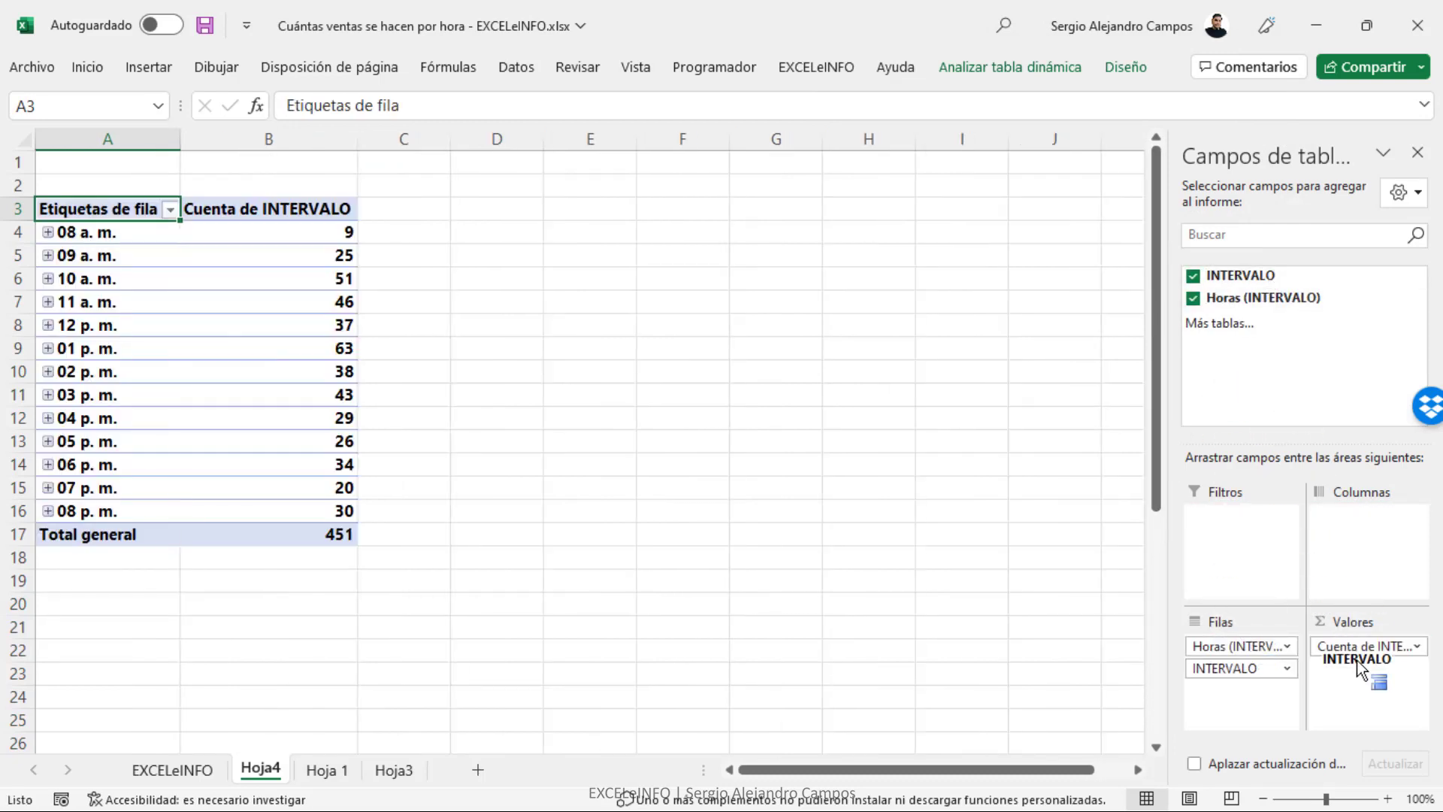
Step: Ungroup the hour labels and verify the counts: 9 sales at 08:30, 3 at 09:00
{"action": "right_click", "coordinate": [112, 258]}
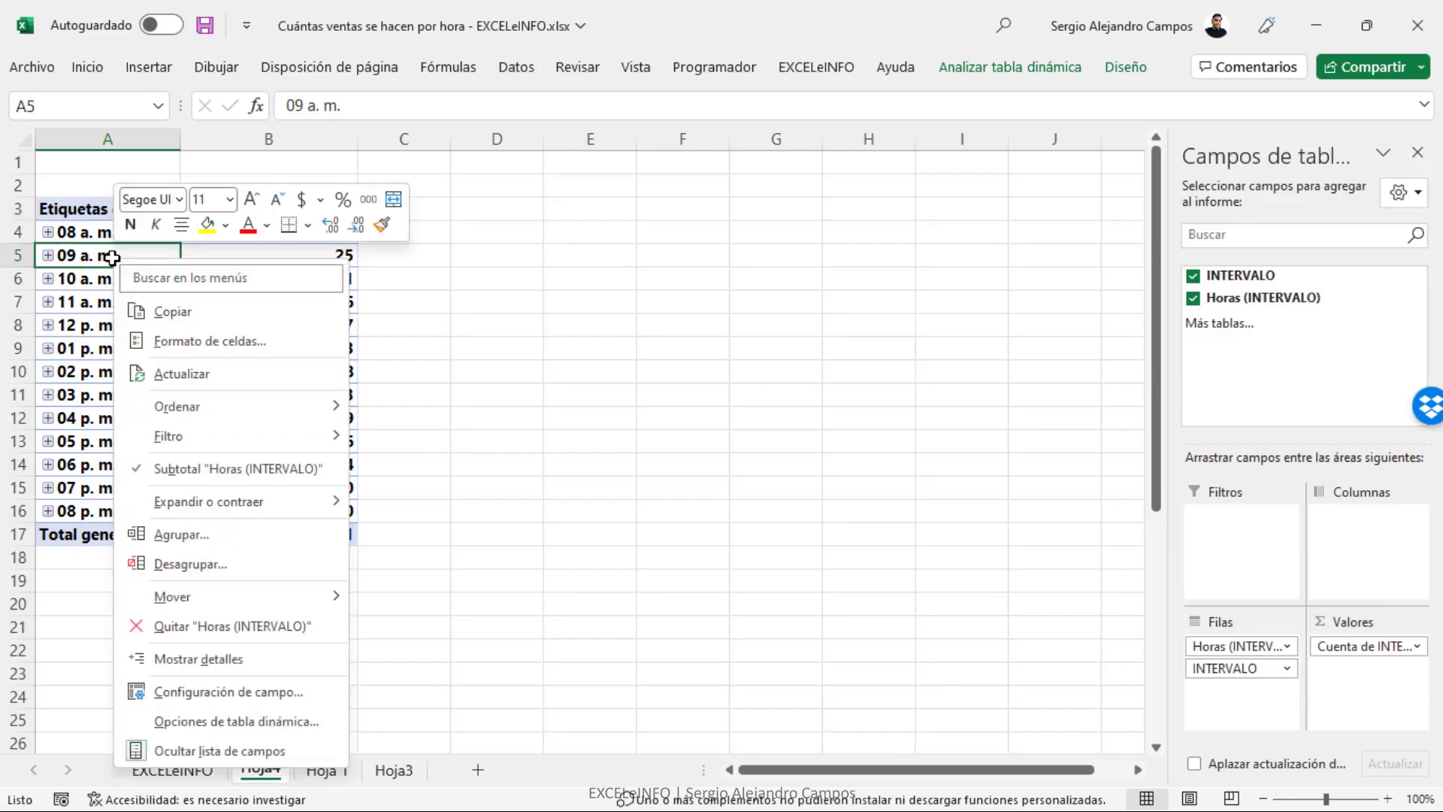
{"action": "left_click", "coordinate": [218, 571]}
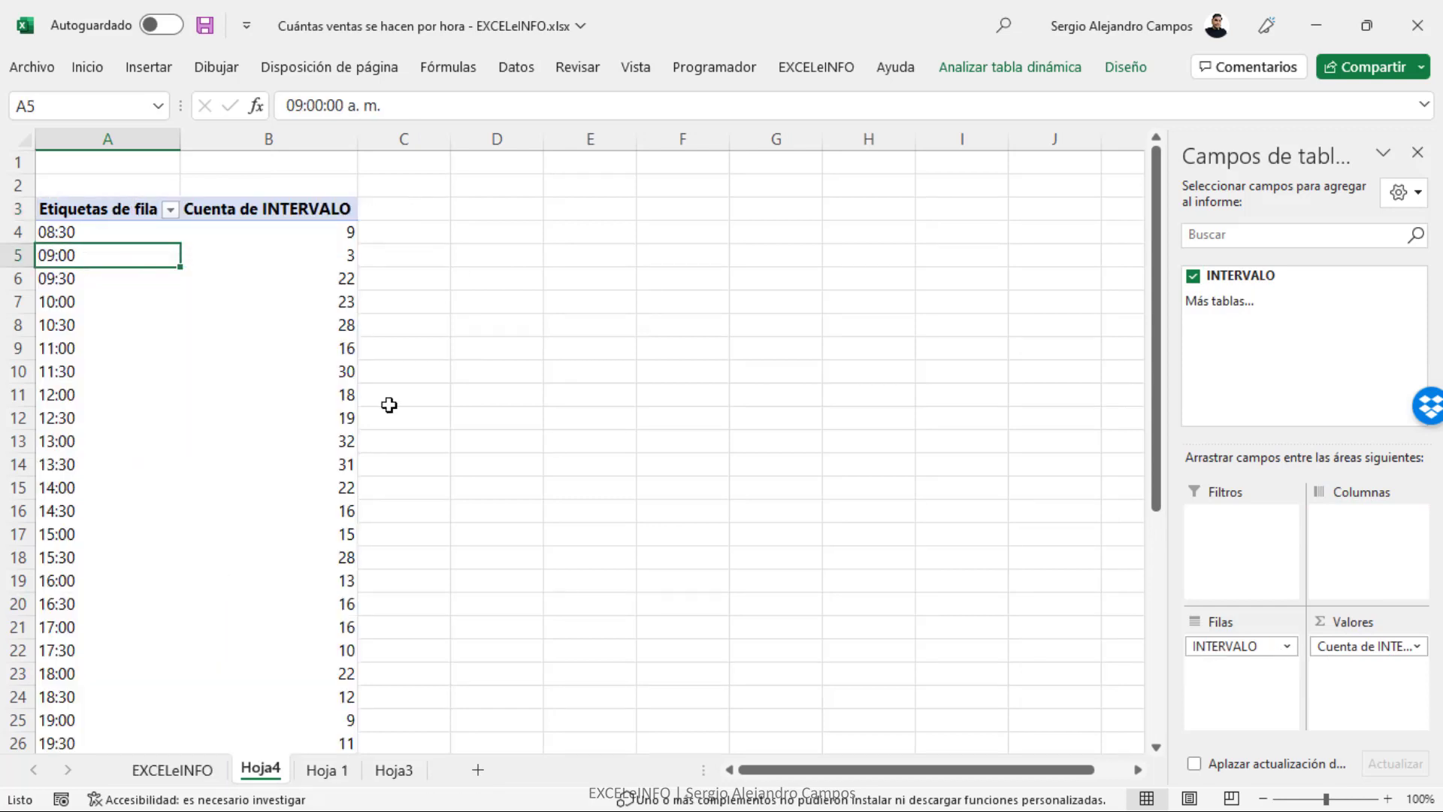
{"action": "left_click", "coordinate": [119, 234]}
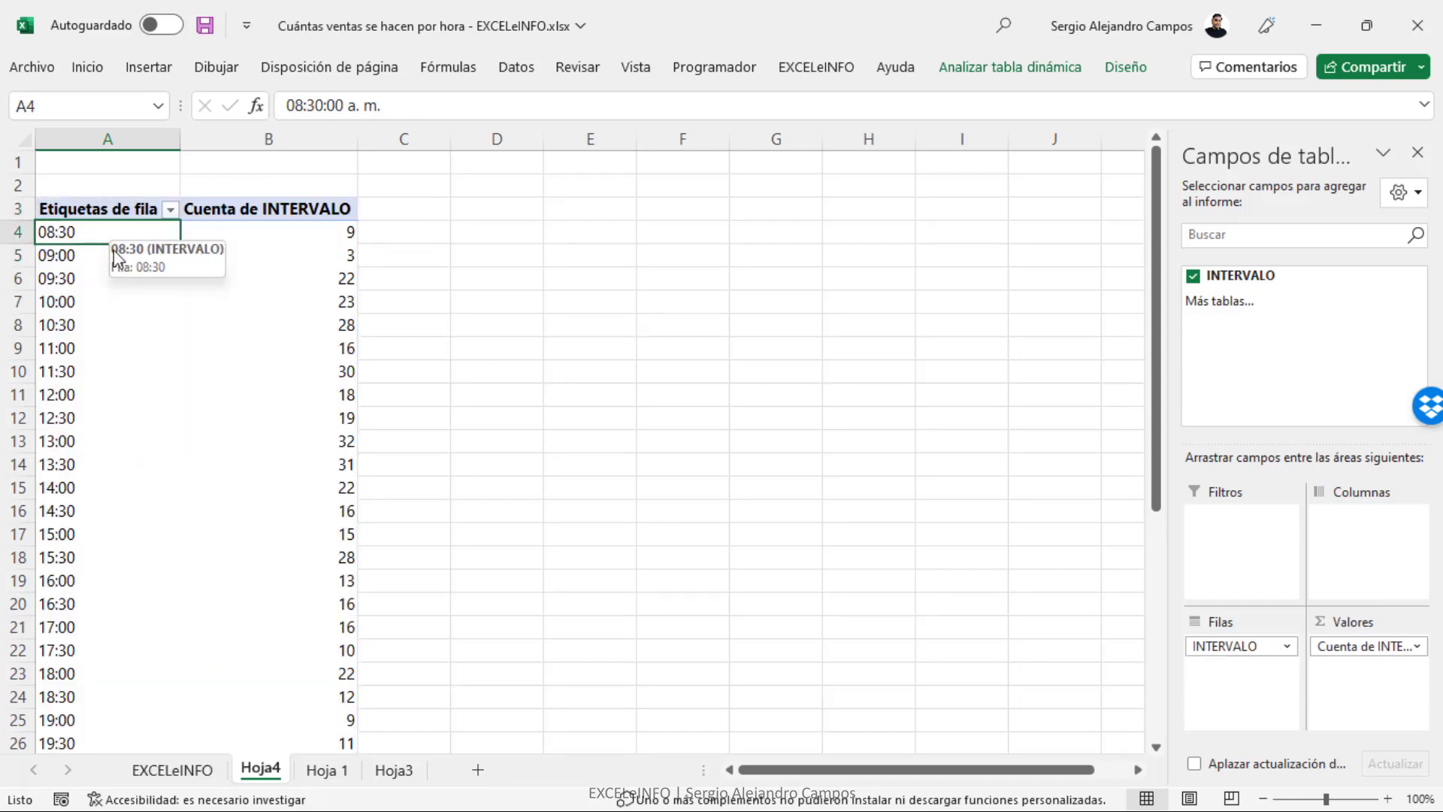
{"action": "left_click", "coordinate": [106, 257]}
{"action": "left_click", "coordinate": [113, 233]}
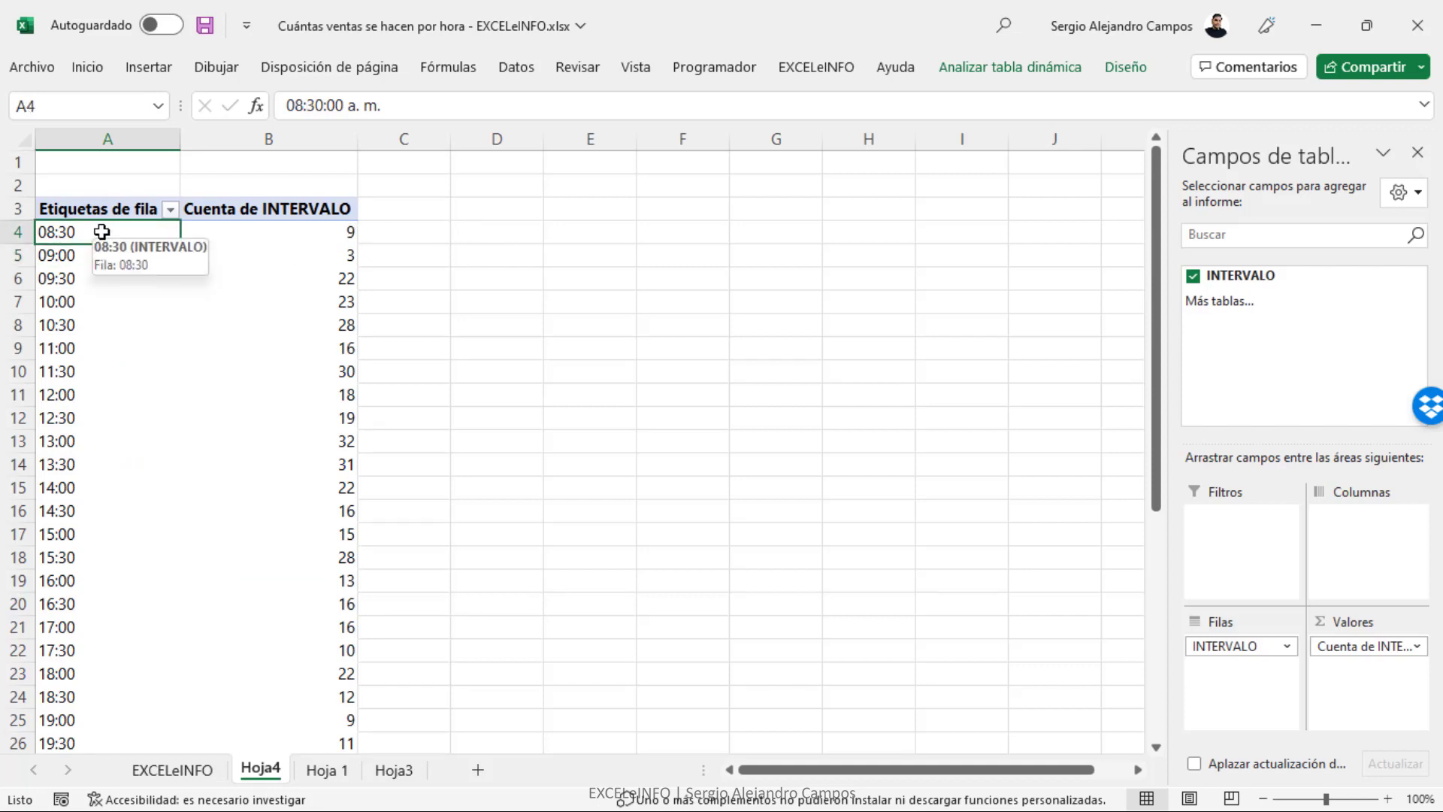
{"action": "left_click", "coordinate": [297, 236]}
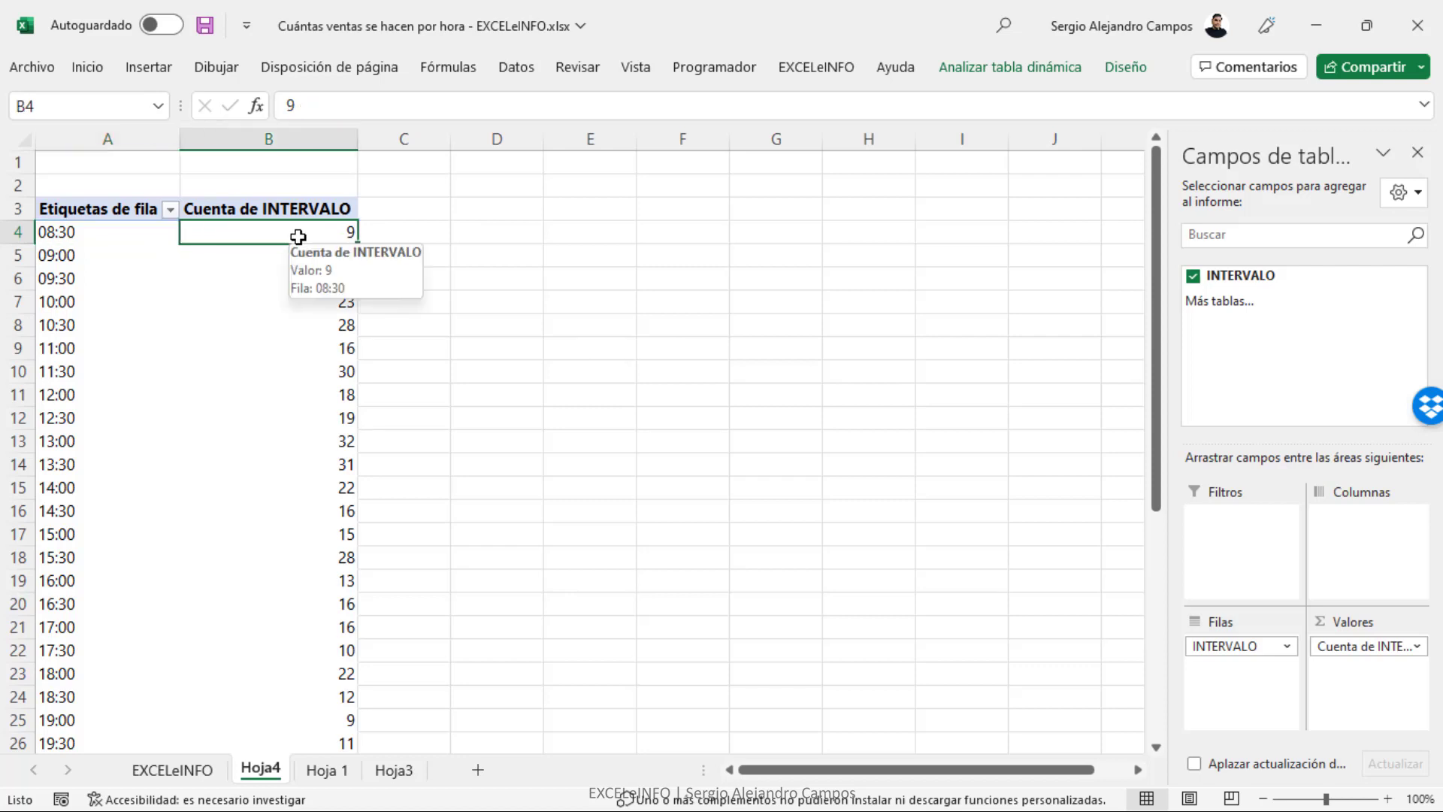
{"action": "left_click", "coordinate": [108, 254]}
{"action": "left_click", "coordinate": [300, 253]}
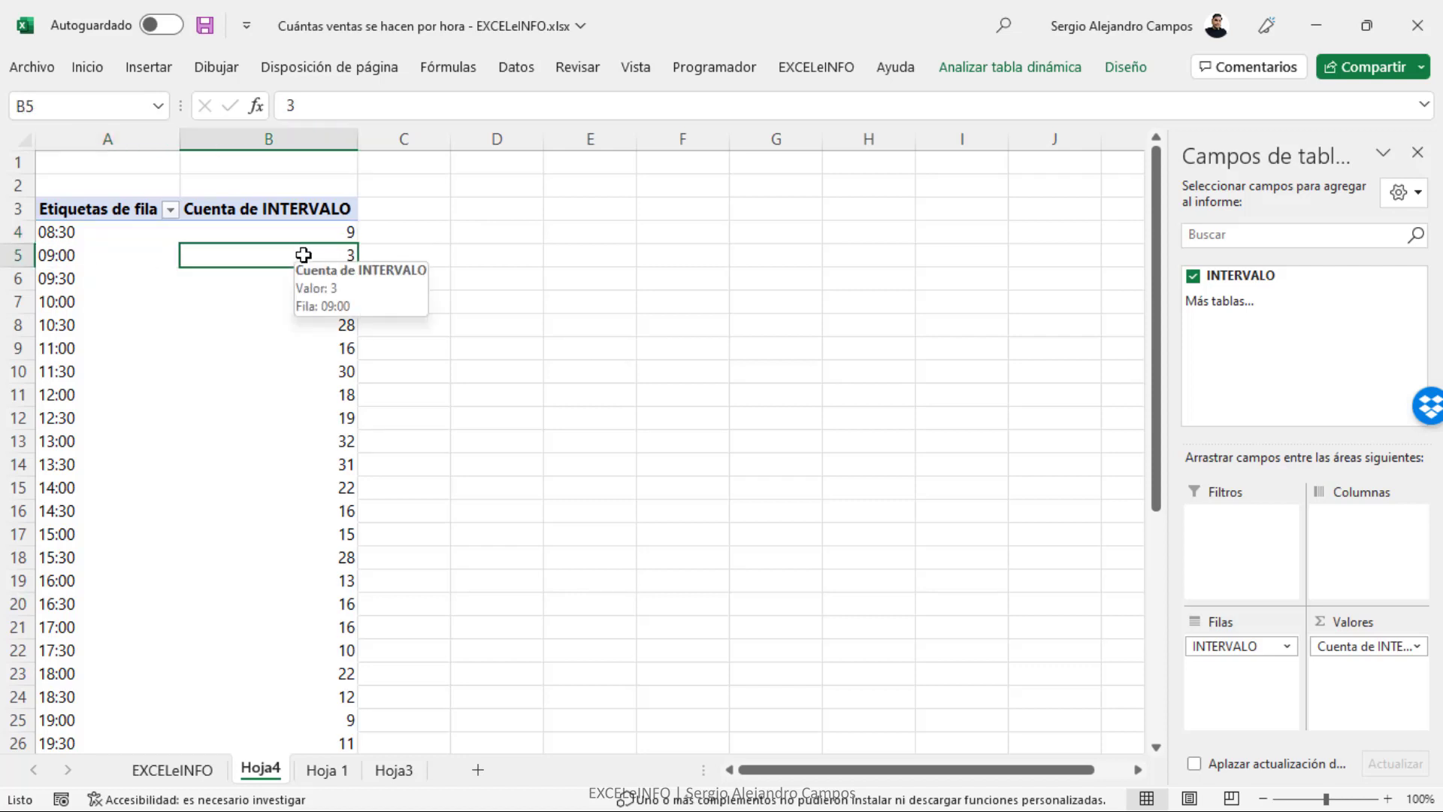
{"action": "left_click", "coordinate": [113, 212]}
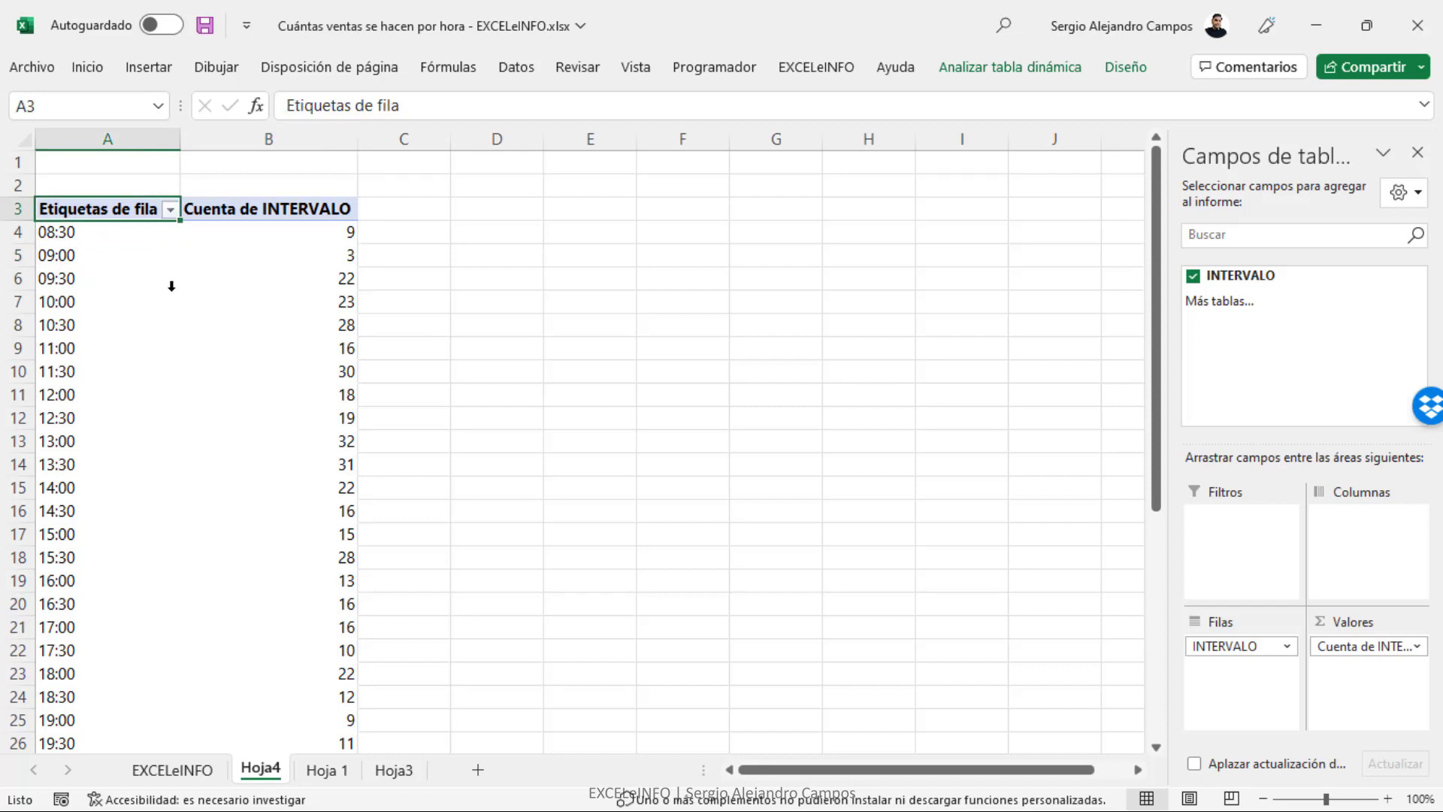
Step: Insert a Líneas pivot chart, move it beside the pivot table and widen it
{"action": "left_click", "coordinate": [162, 75]}
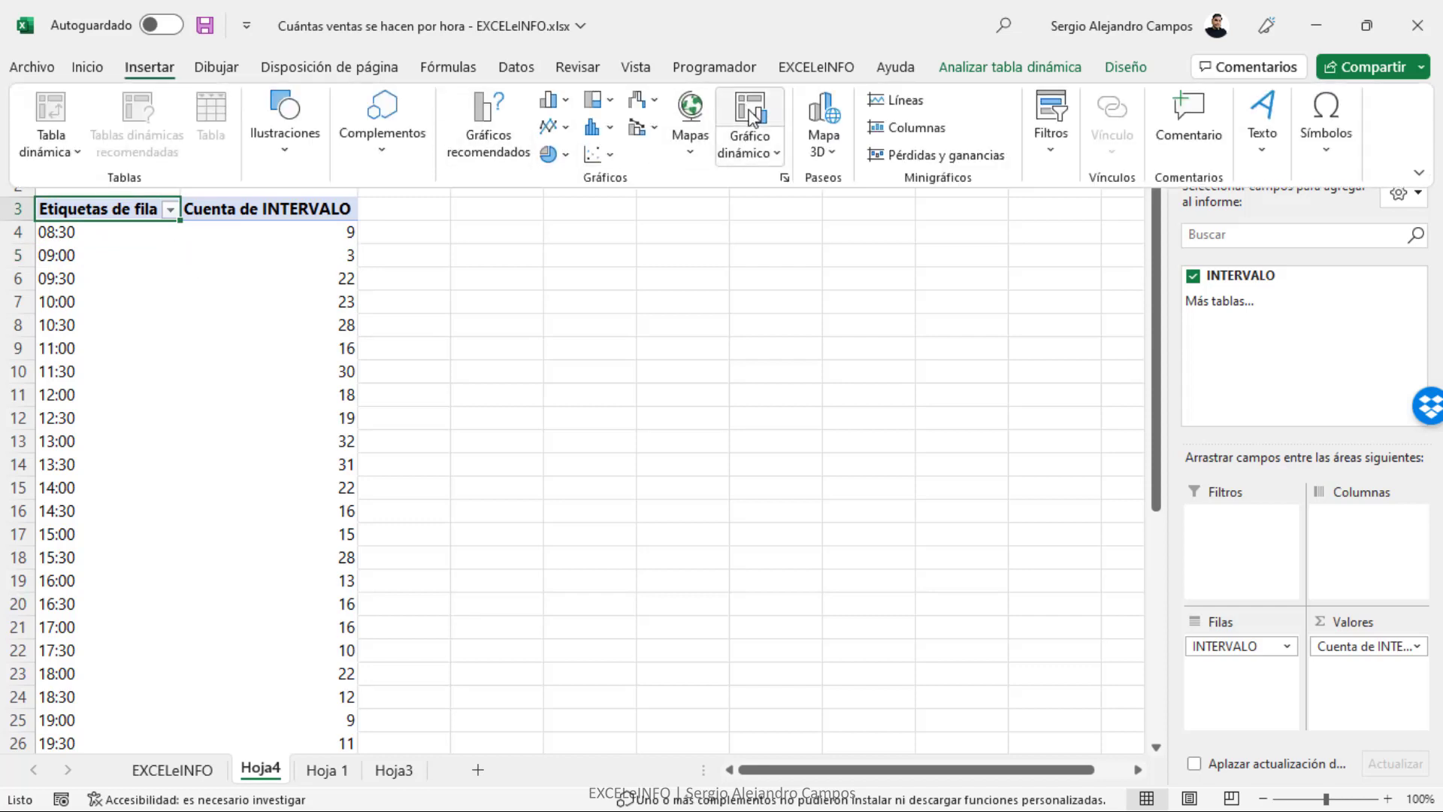
{"action": "left_click", "coordinate": [752, 116]}
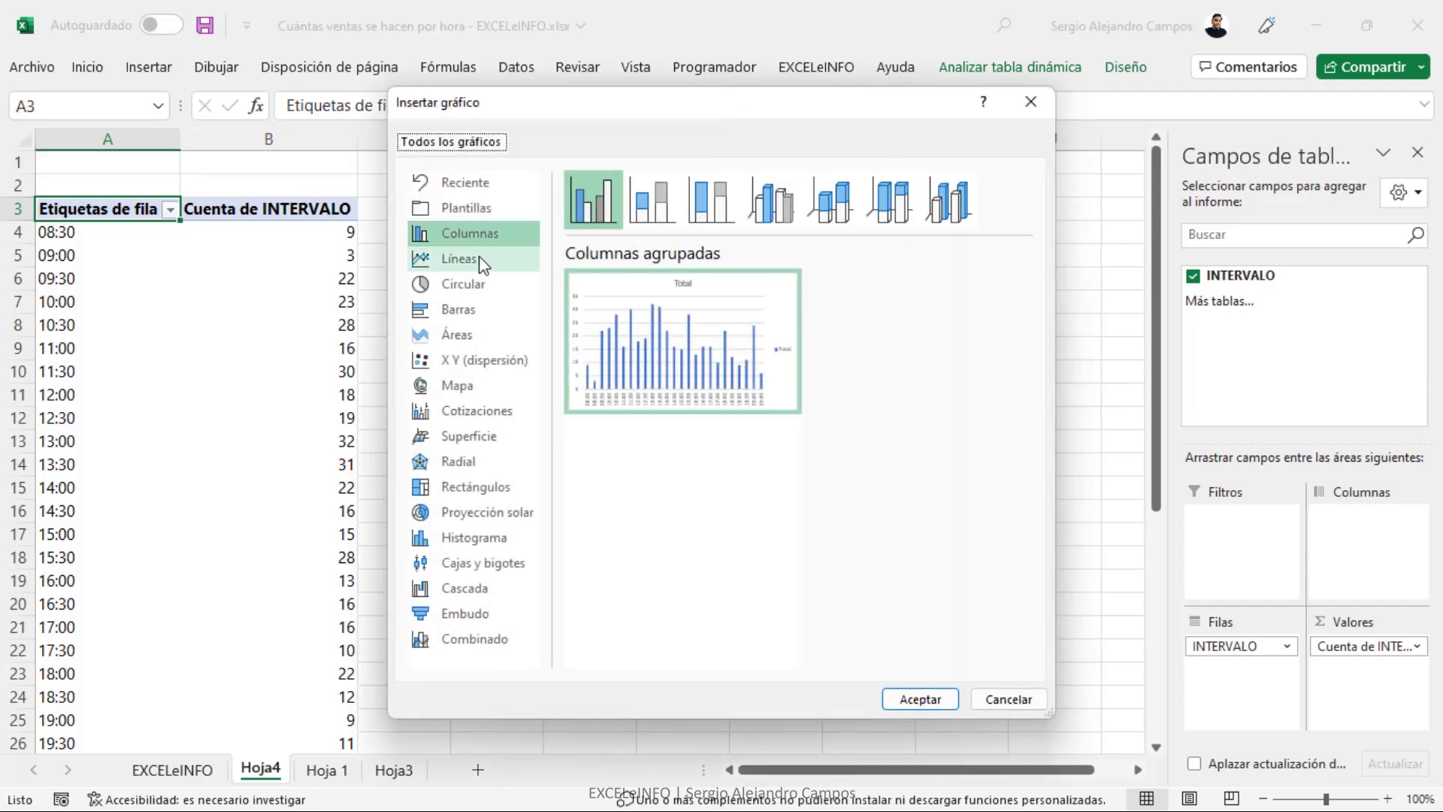
{"action": "left_click", "coordinate": [480, 259]}
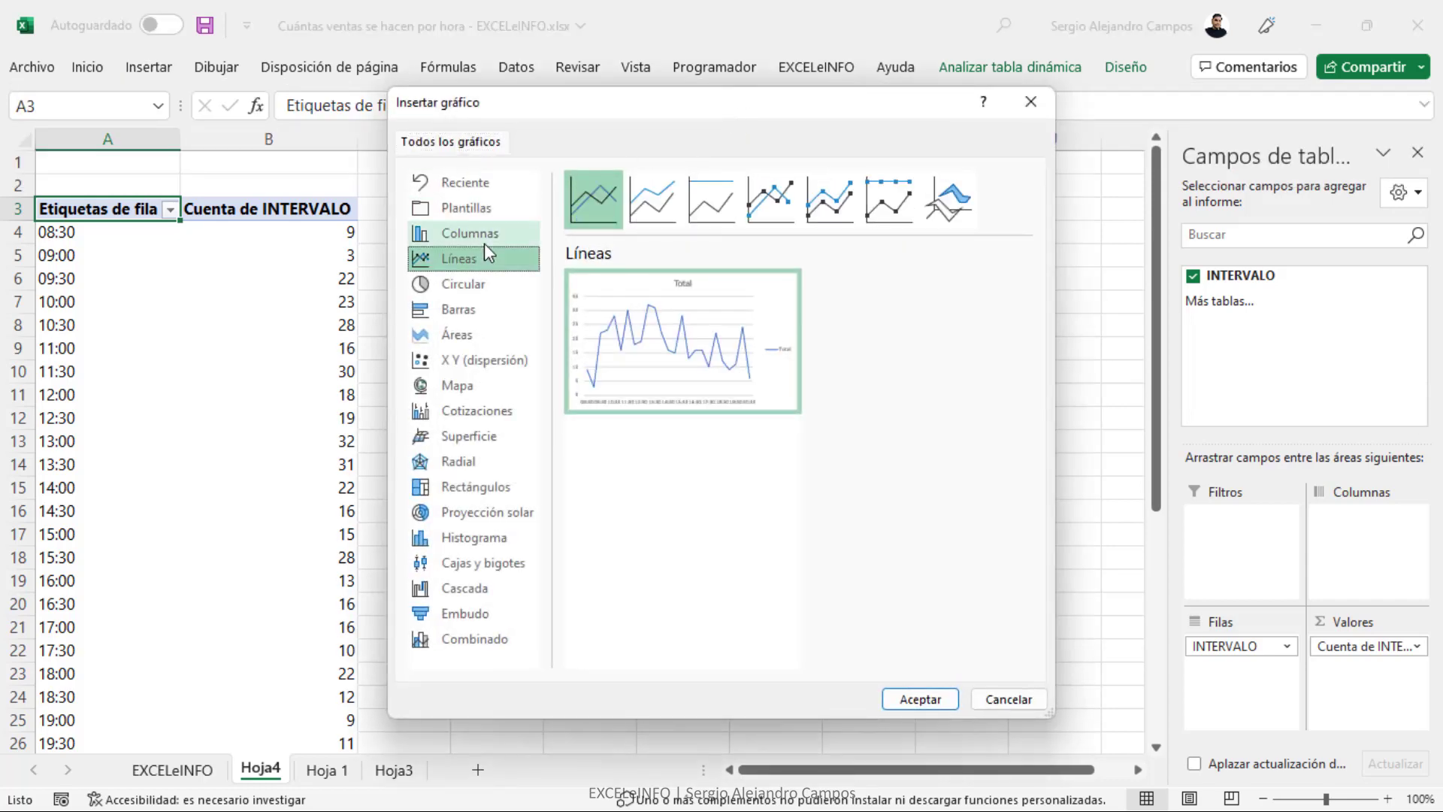
{"action": "left_click", "coordinate": [943, 699]}
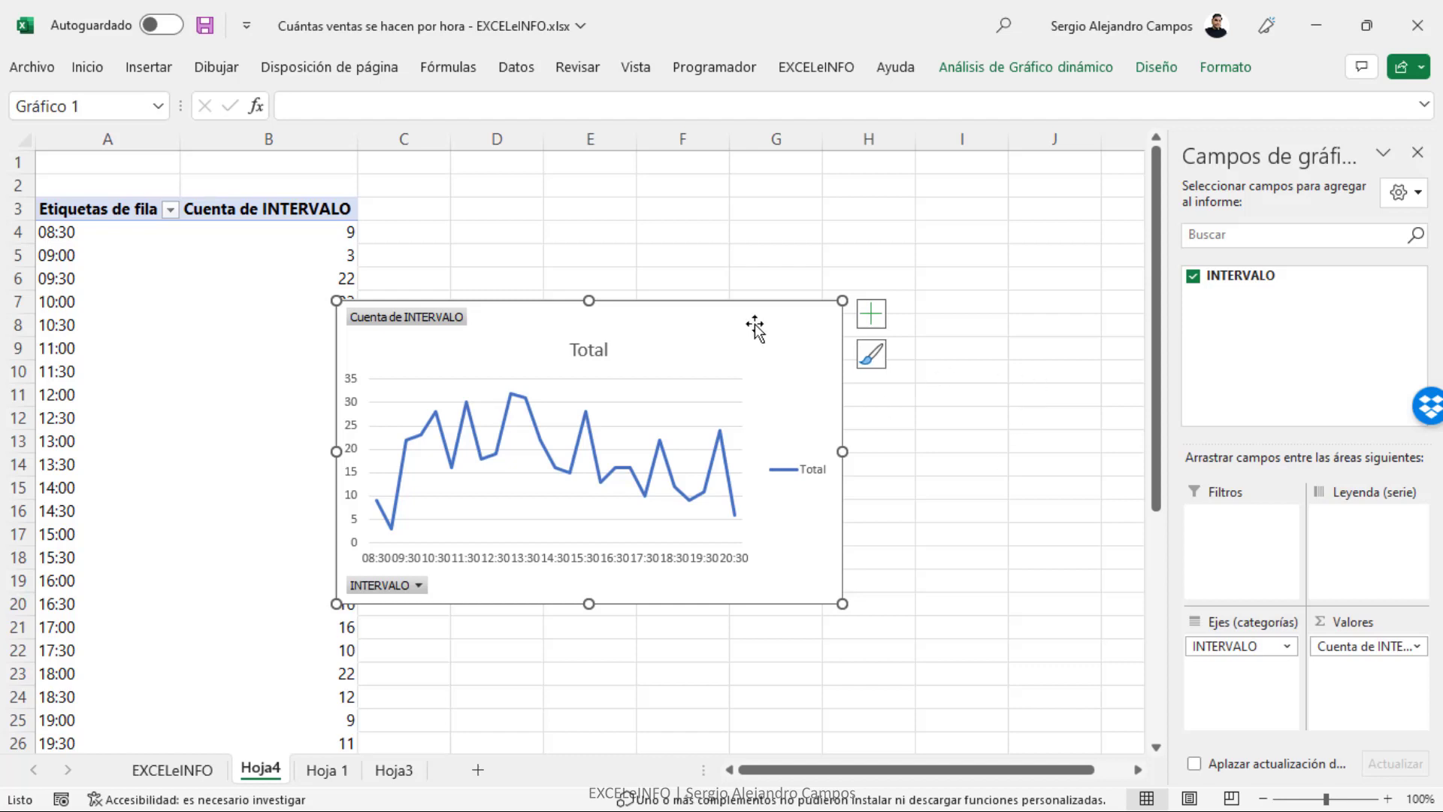
{"action": "left_click_drag", "start_coordinate": [757, 326], "coordinate": [788, 233]}
{"action": "left_click_drag", "start_coordinate": [870, 359], "coordinate": [1078, 358]}
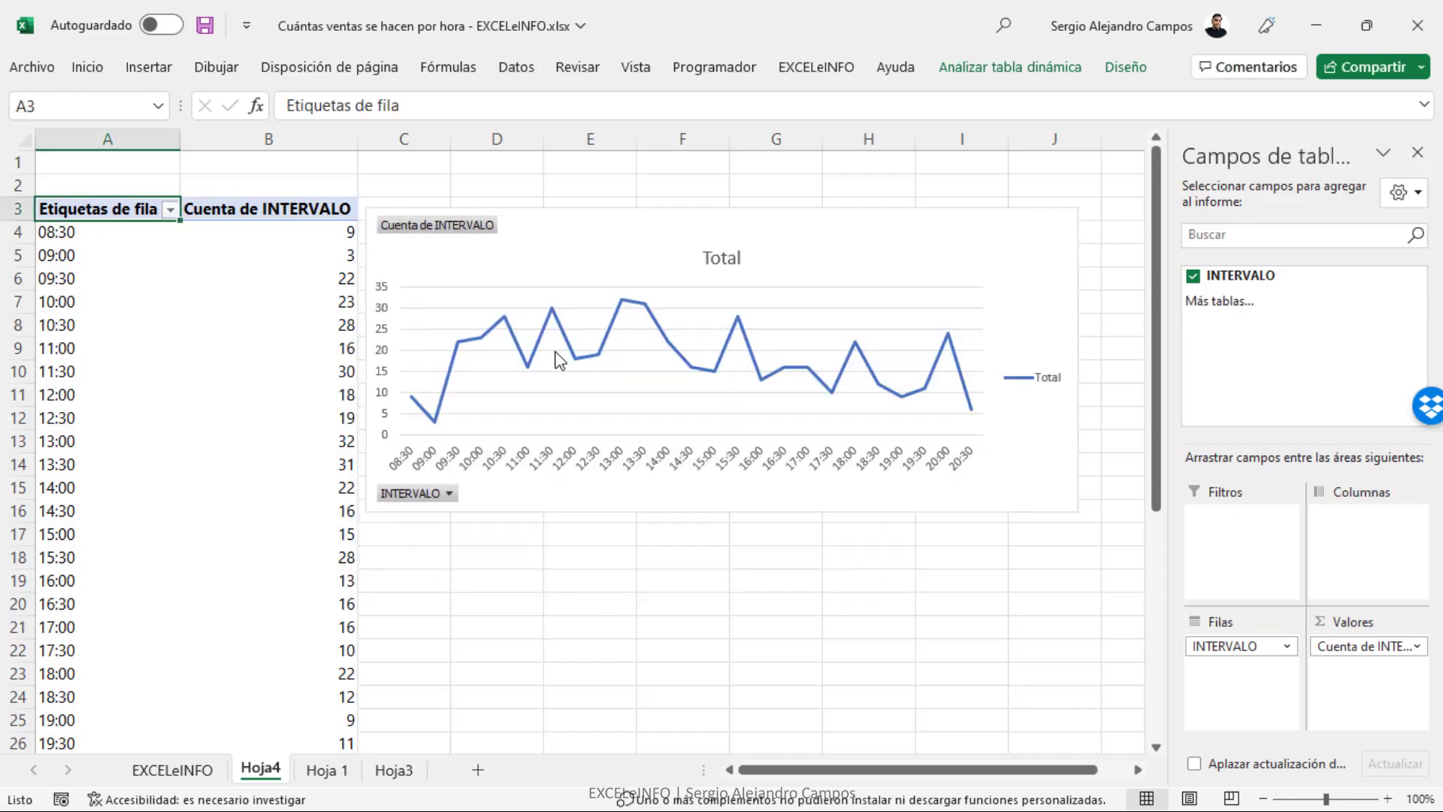
{"action": "left_click", "coordinate": [568, 342]}
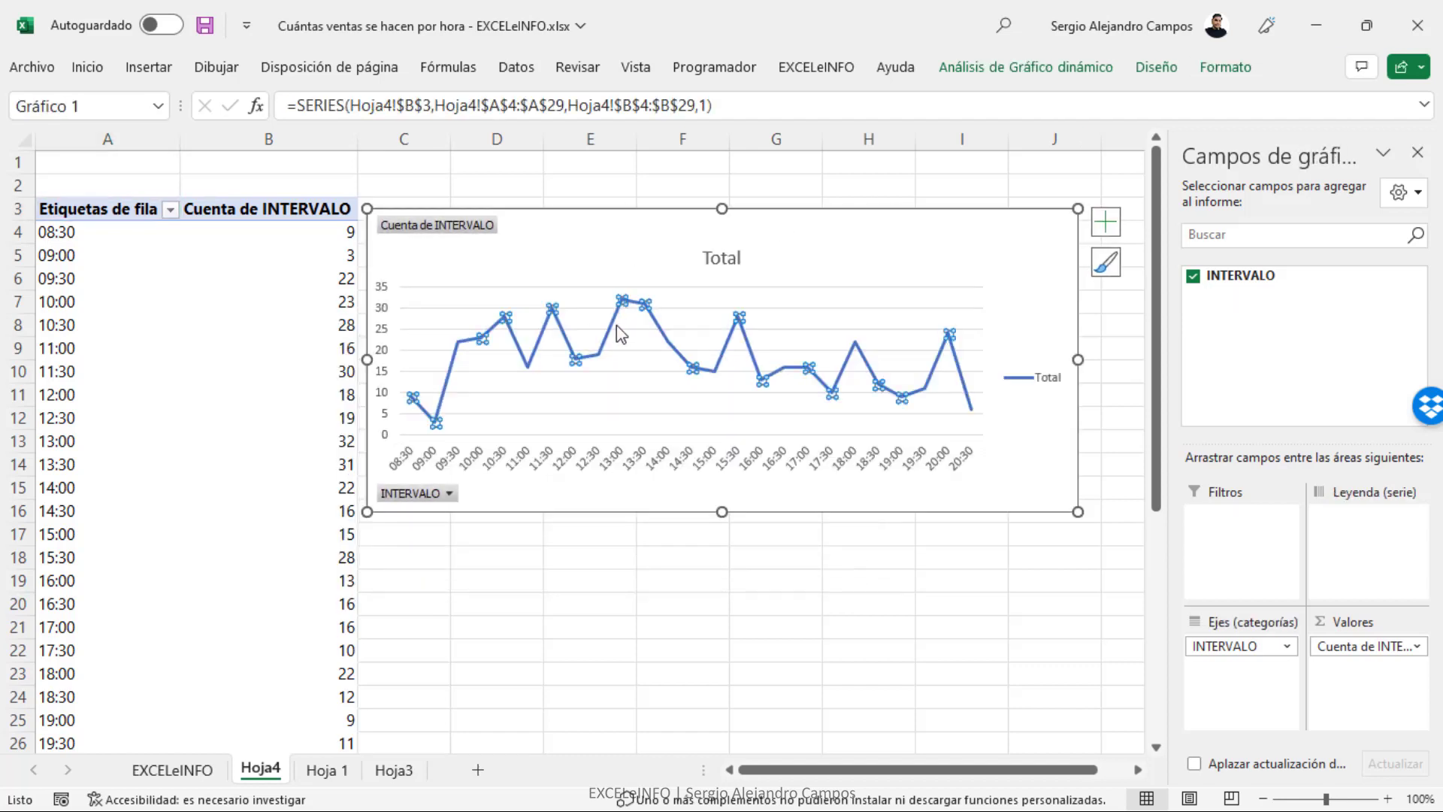
Step: Turn on Línea suavizada for the chart's data series so it draws a smoothed curve
{"action": "right_click", "coordinate": [660, 326]}
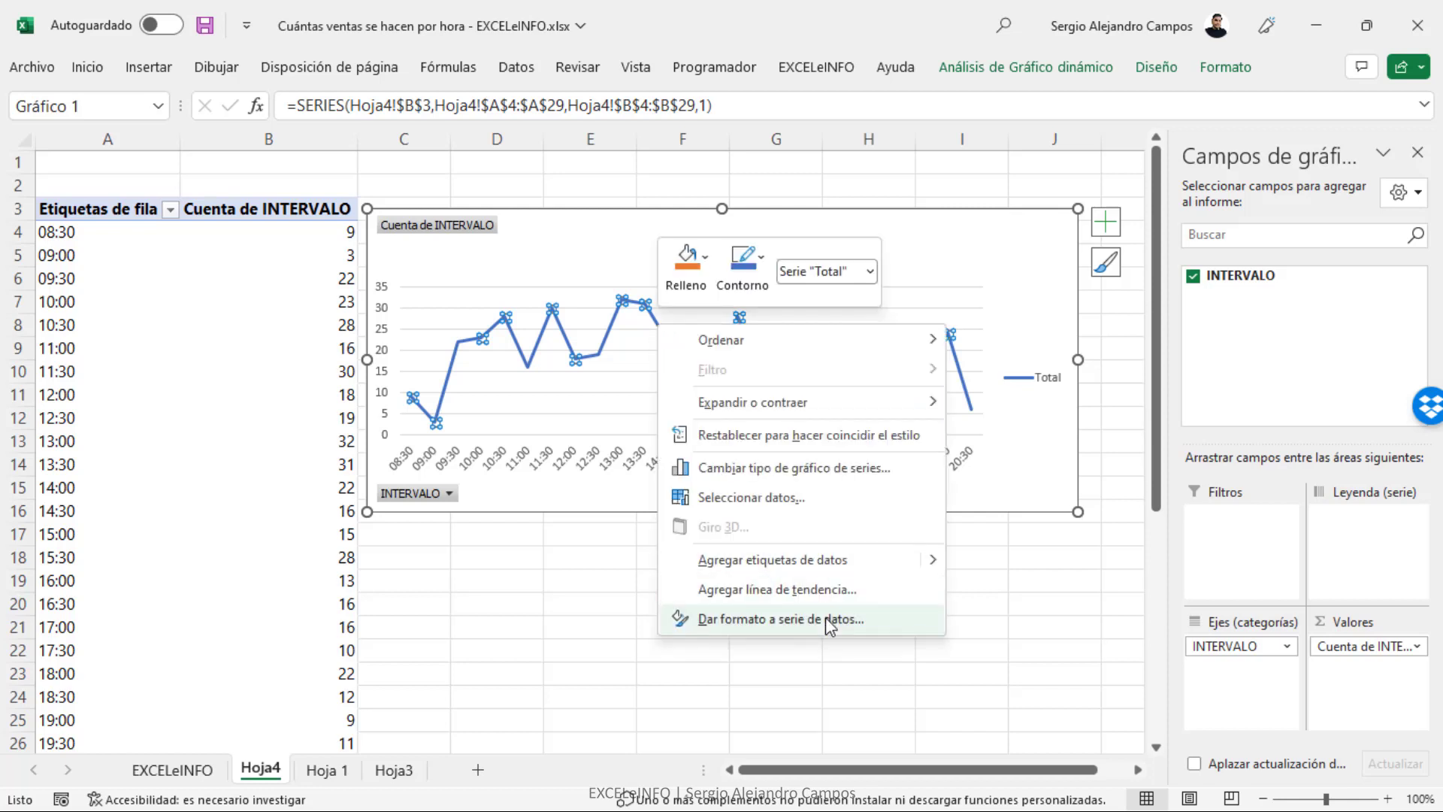
{"action": "left_click", "coordinate": [830, 621]}
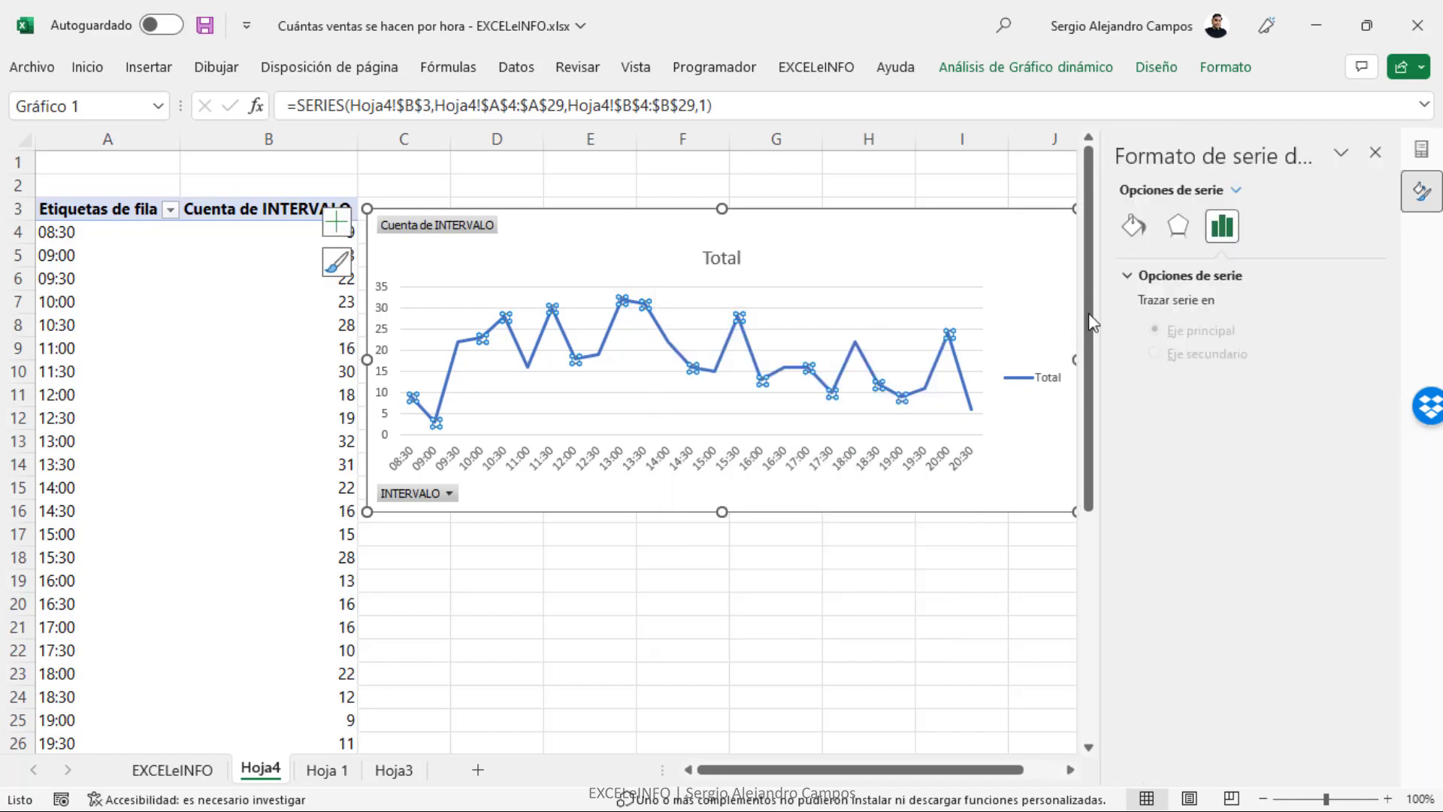
{"action": "left_click", "coordinate": [1134, 225]}
{"action": "scroll", "coordinate": [1206, 369], "scroll_direction": "down", "scroll_amount": 2}
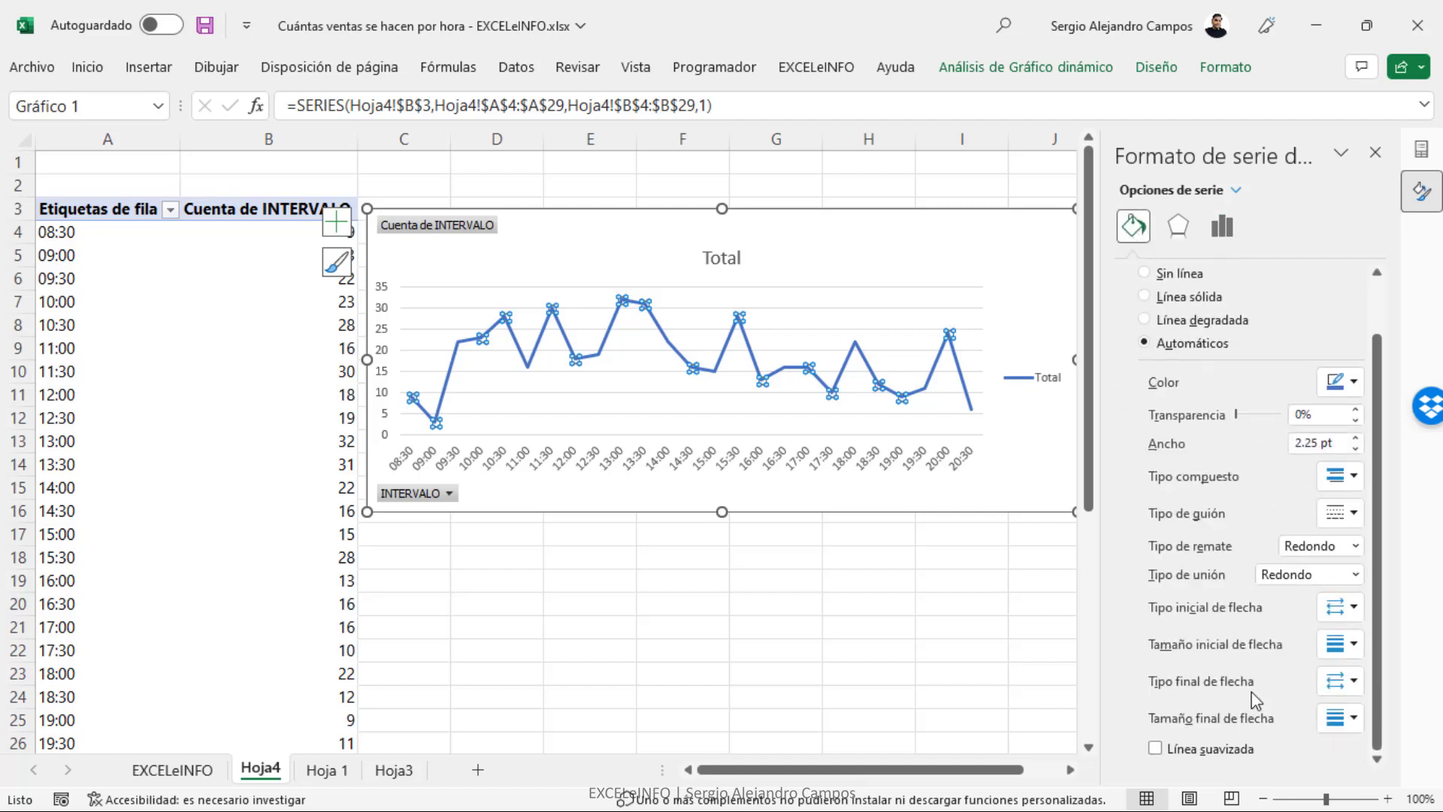
{"action": "left_click", "coordinate": [1155, 748]}
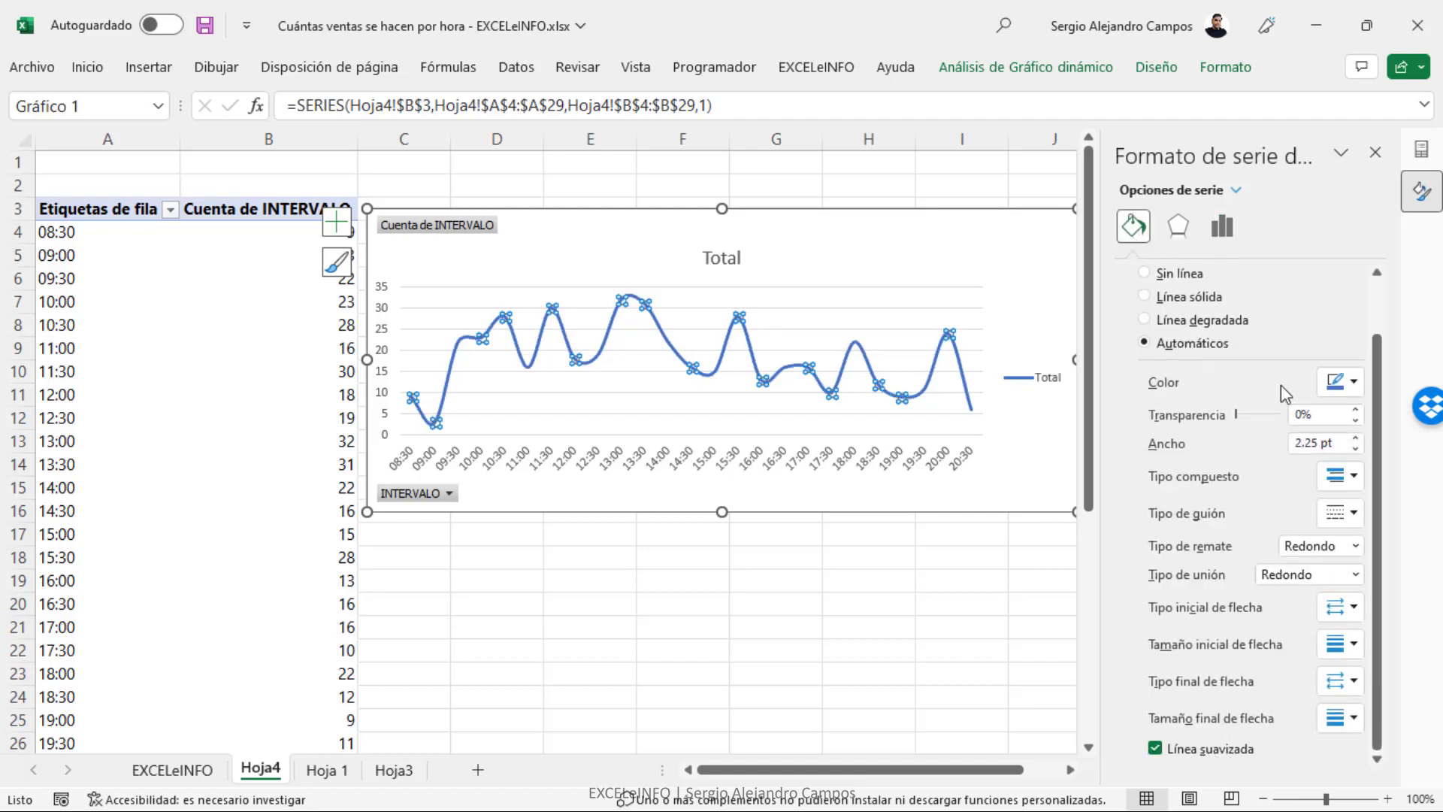
Step: Set the time axis position to En marcas de graduación so the line starts at 08:30 flush left
{"action": "left_click", "coordinate": [524, 464]}
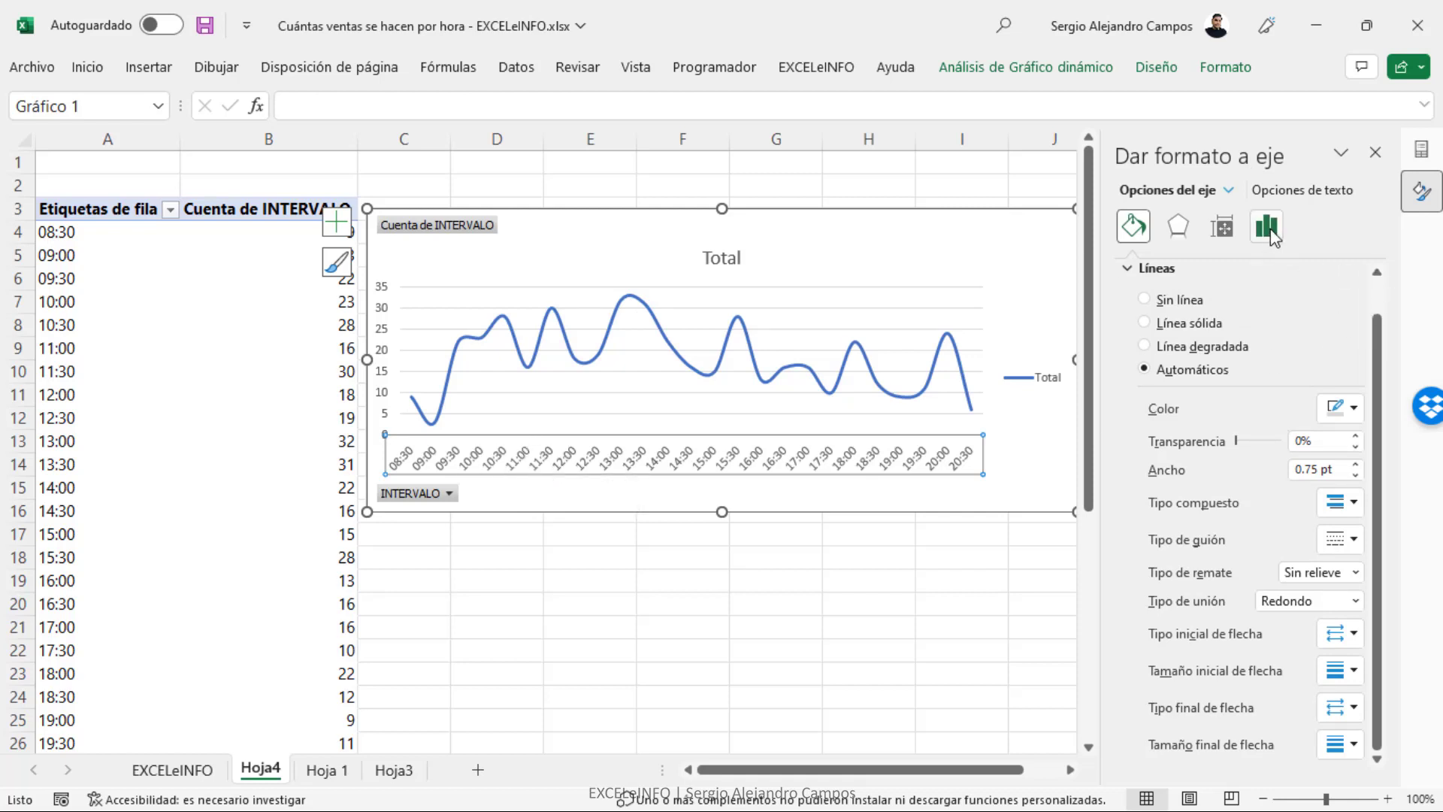
{"action": "left_click", "coordinate": [1268, 226]}
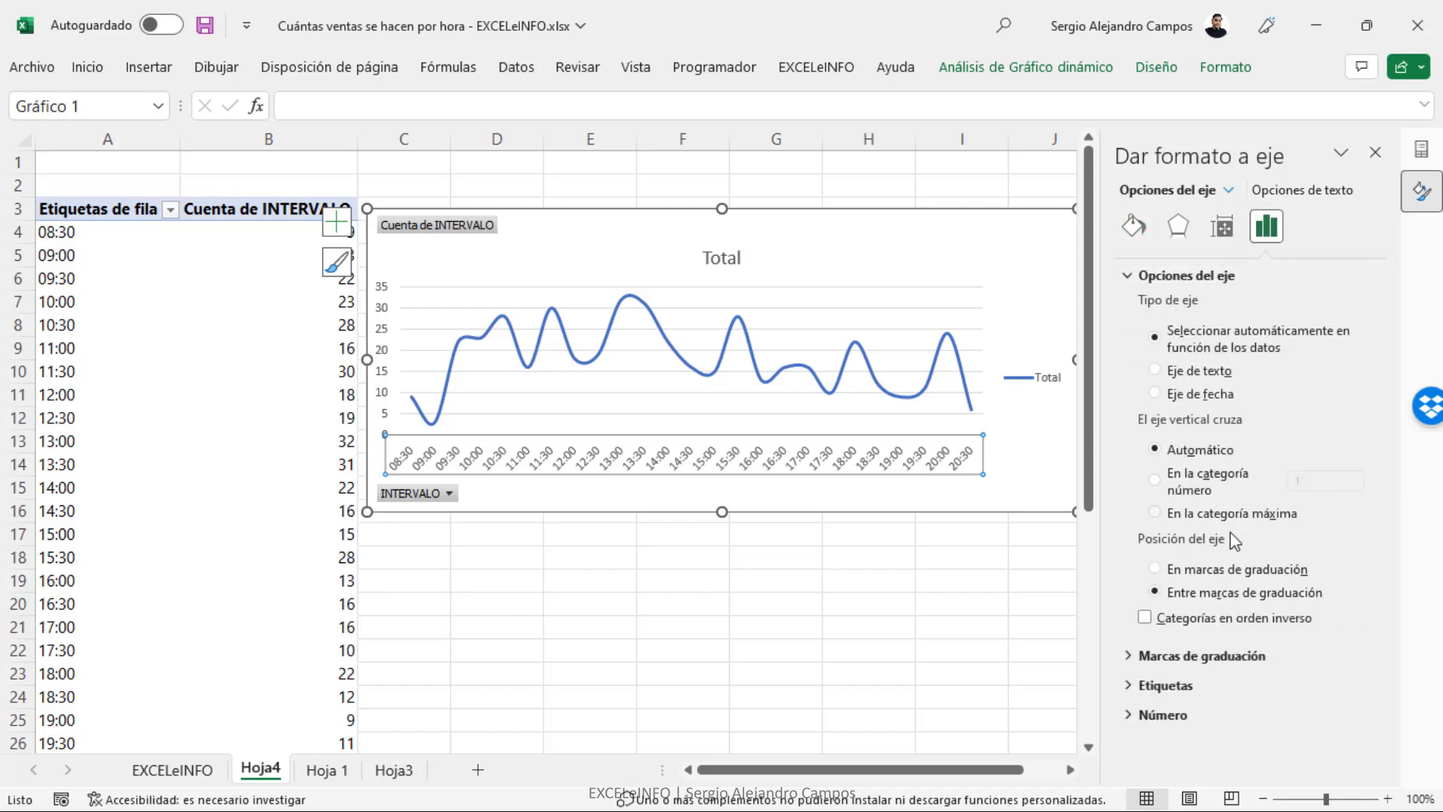
{"action": "left_click", "coordinate": [1206, 574]}
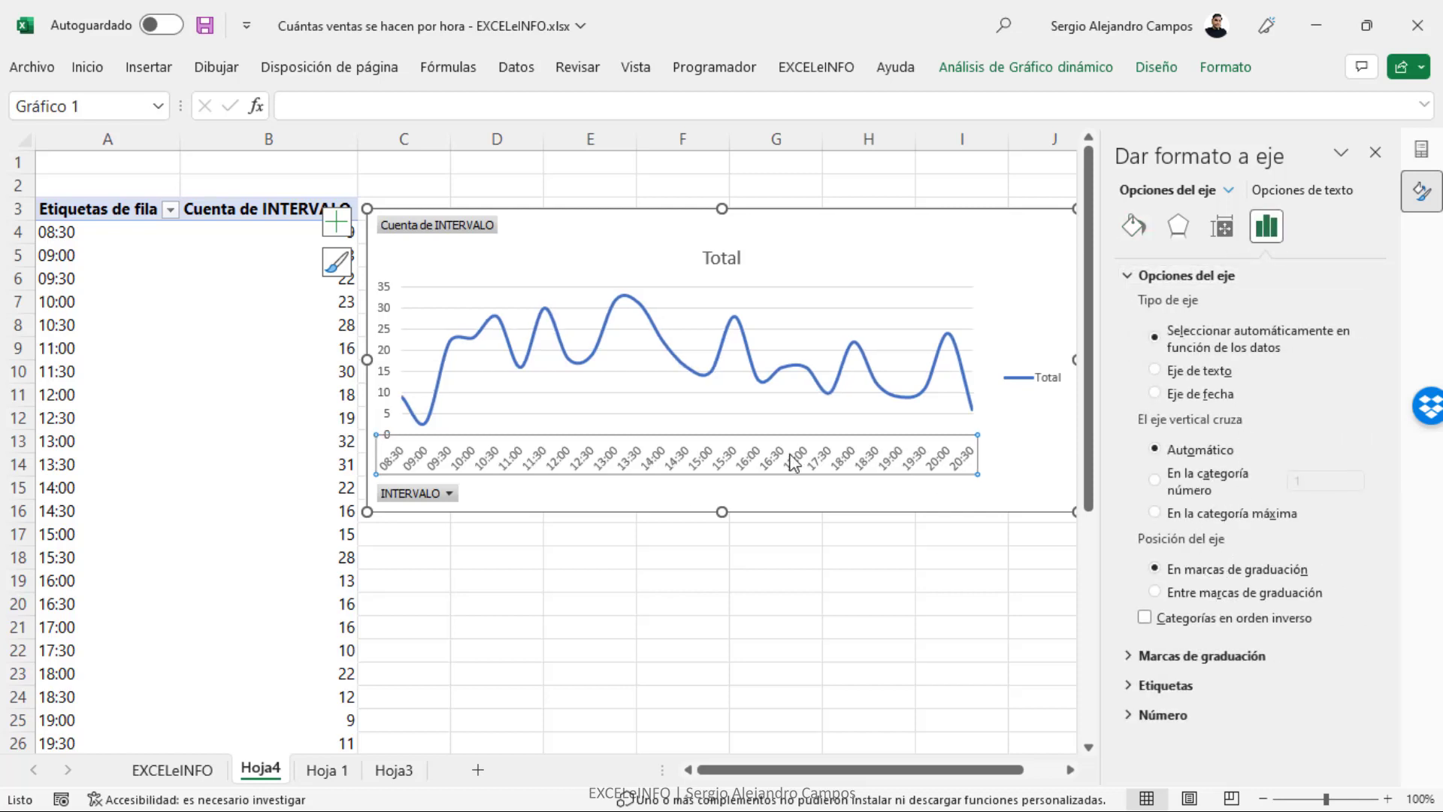
{"action": "left_click", "coordinate": [1376, 152]}
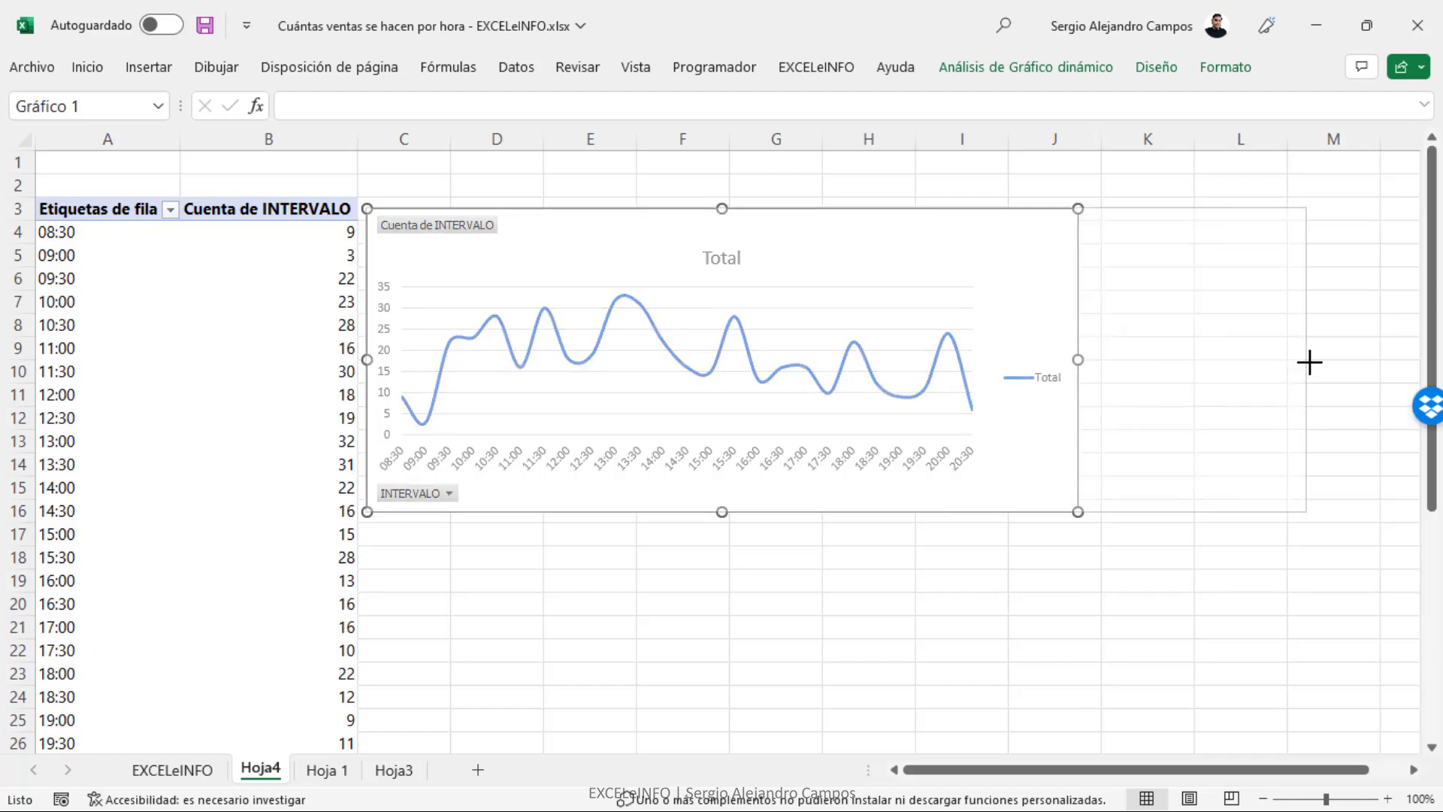
Step: Widen the pivot chart to about column M so the half-hour labels read horizontally, then deselect it
{"action": "left_click_drag", "start_coordinate": [1214, 363], "coordinate": [1363, 361]}
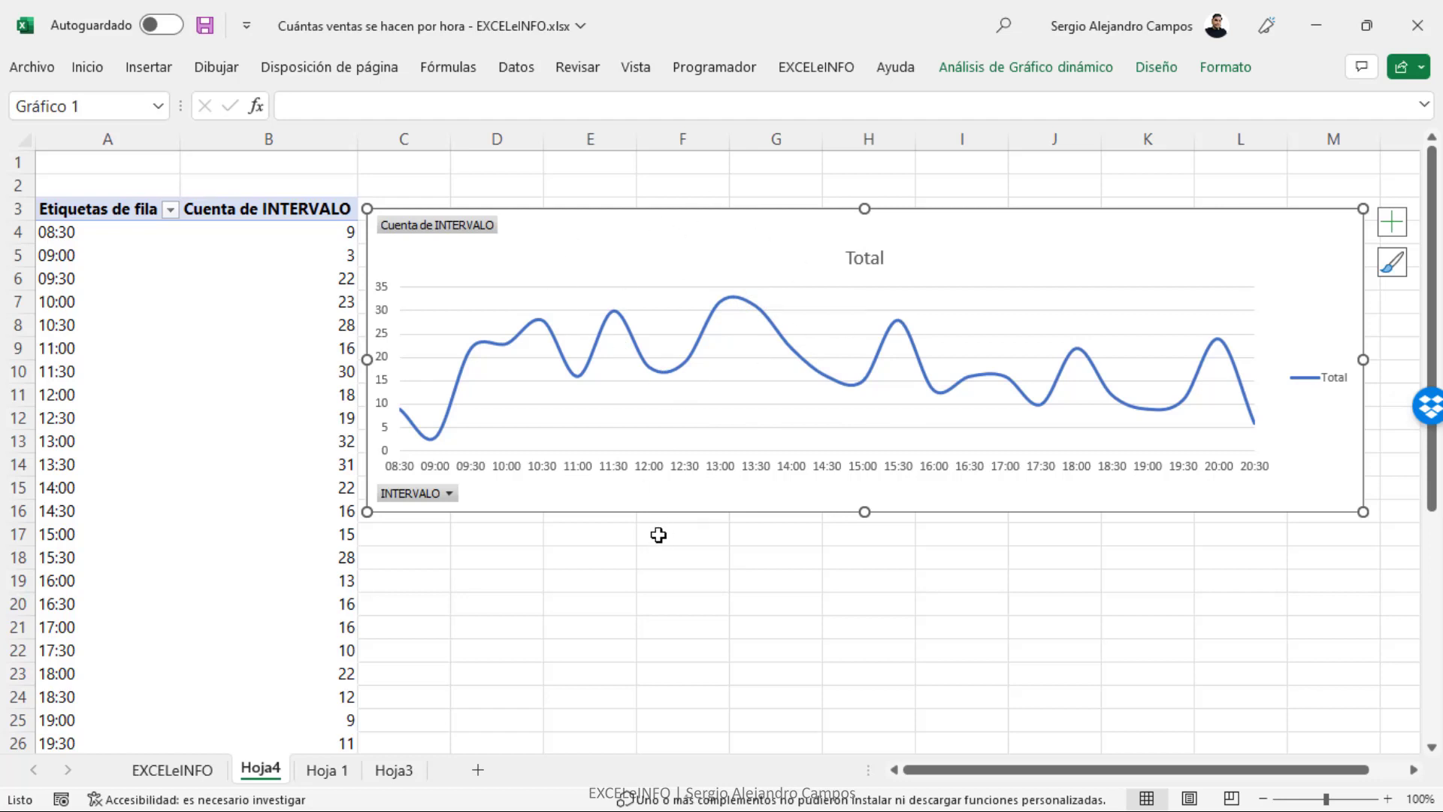
{"action": "key", "text": "Escape"}
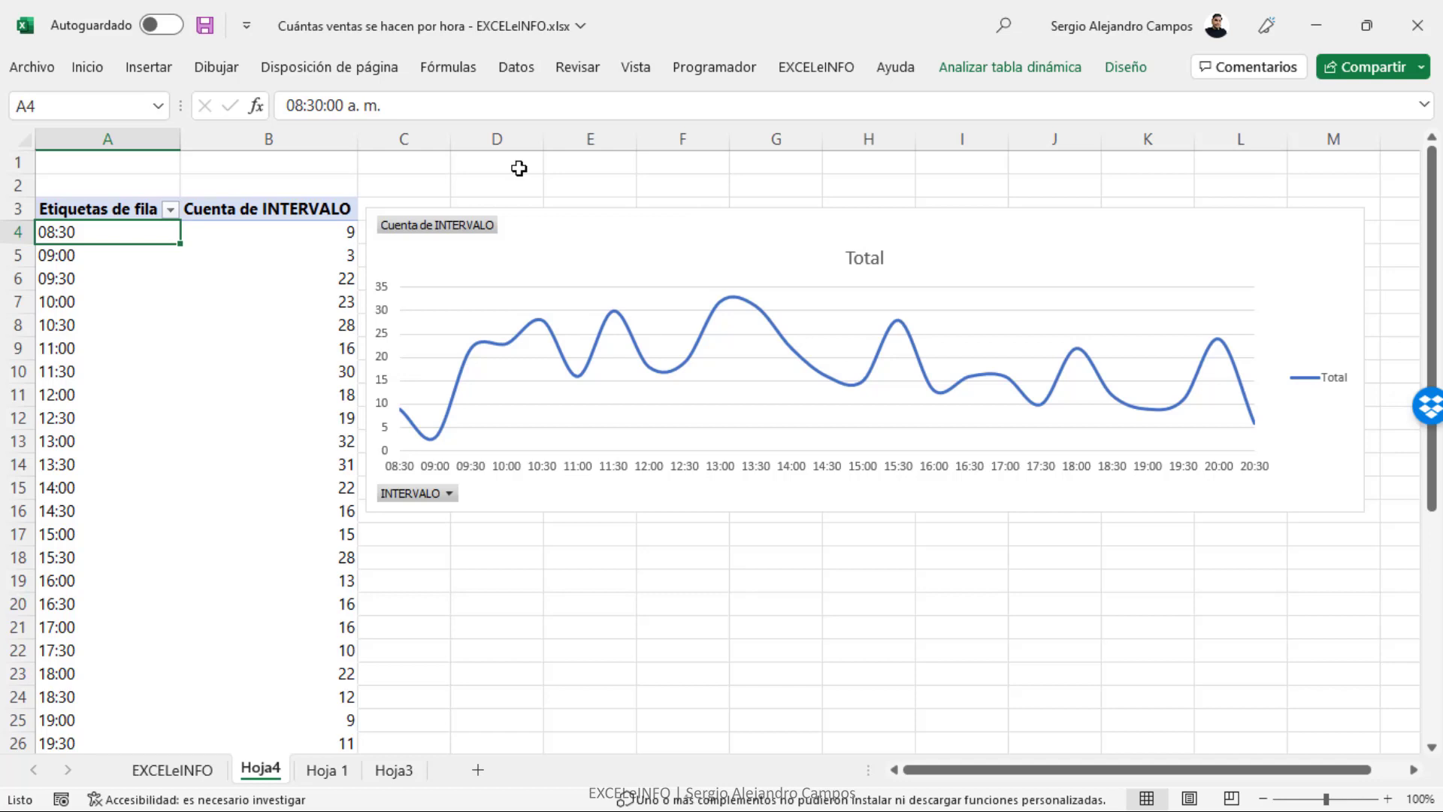
Step: Return to the Hoja 1 sales data and select the FECHA/HORA header cell at the top
{"action": "left_click", "coordinate": [345, 769]}
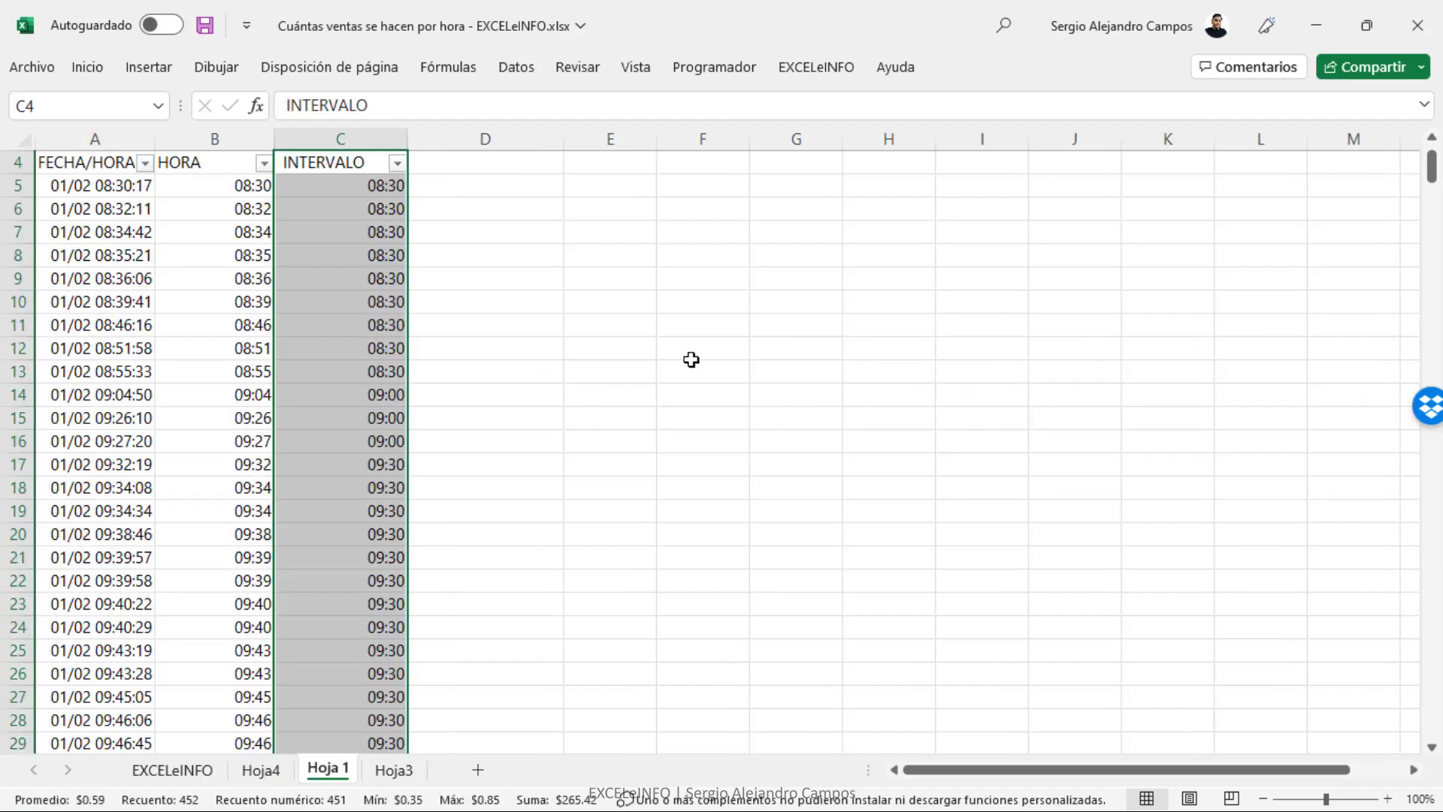
{"action": "scroll", "coordinate": [140, 196], "scroll_direction": "up", "scroll_amount": 1}
{"action": "left_click_drag", "start_coordinate": [103, 237], "coordinate": [103, 353]}
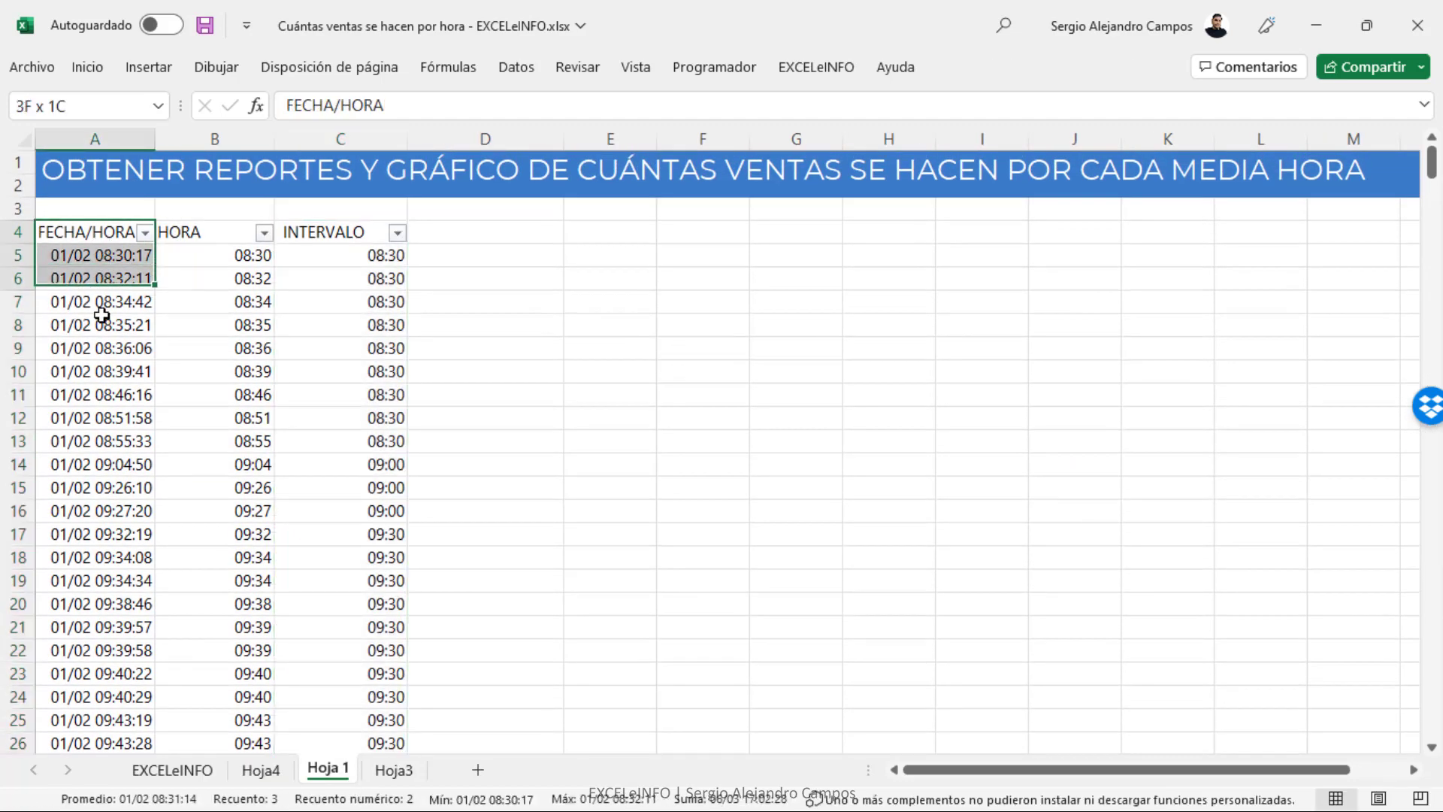
{"action": "left_click", "coordinate": [109, 237]}
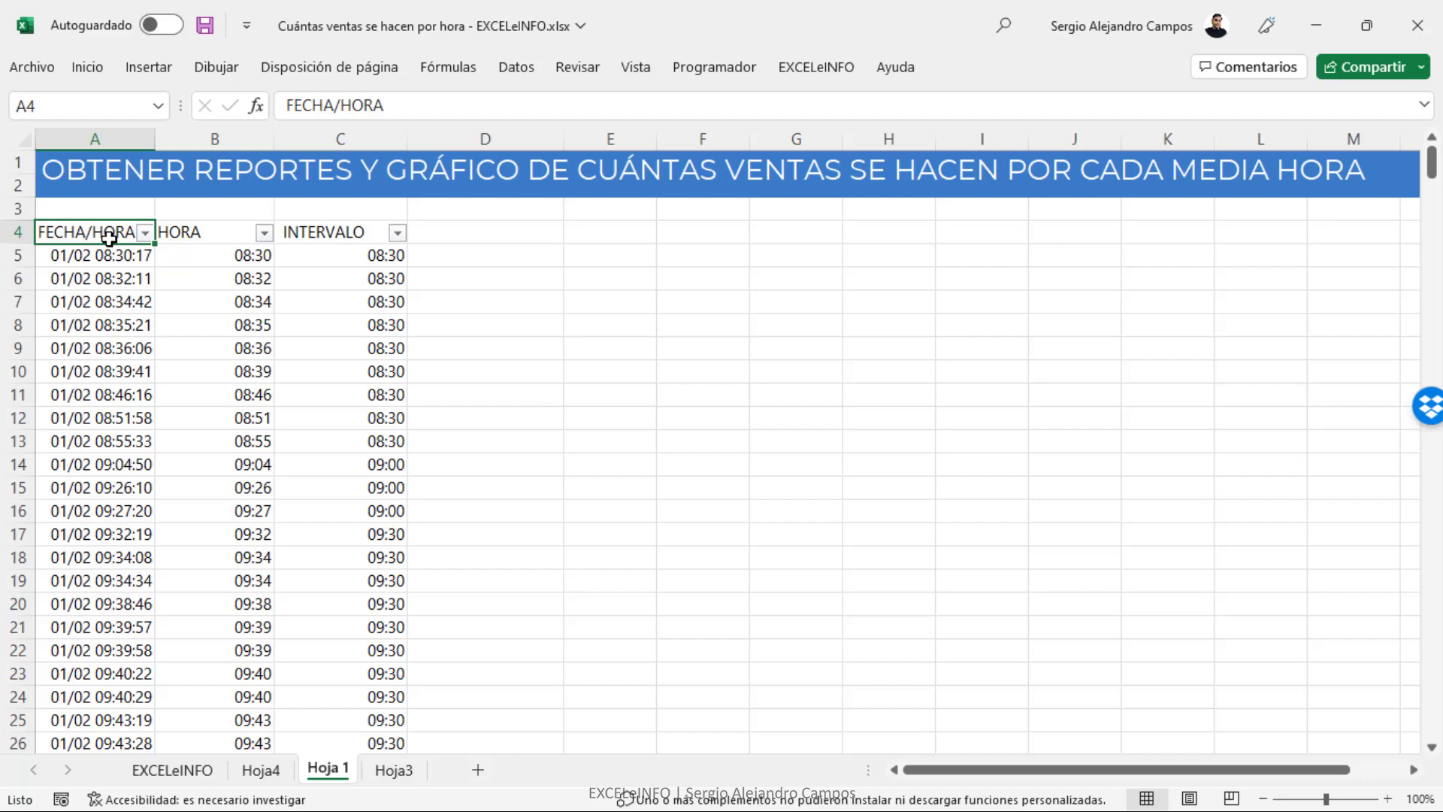